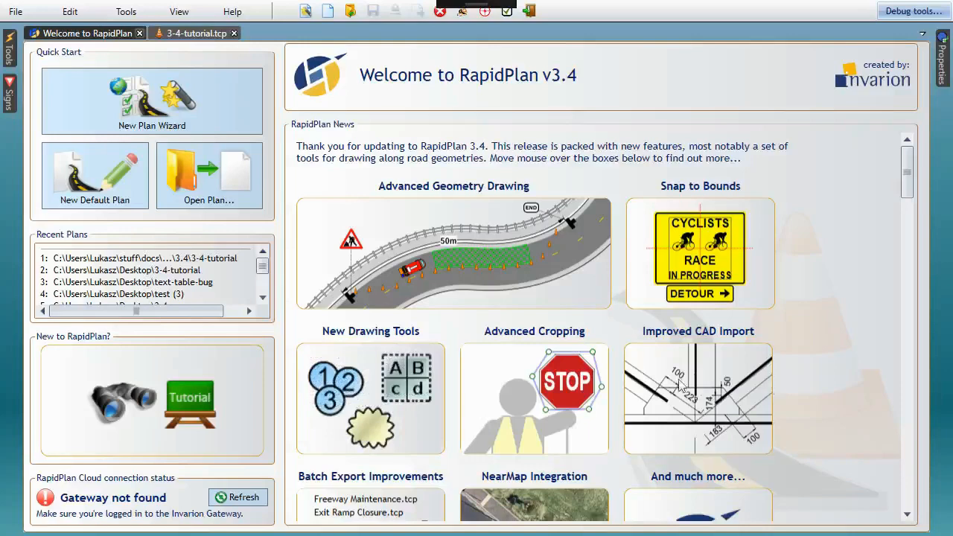
Step: Look through the version 3.4 news items and switch to the 3-4-tutorial.tcp plan
mouse_move(672, 385)
scroll(833, 335, down, 4)
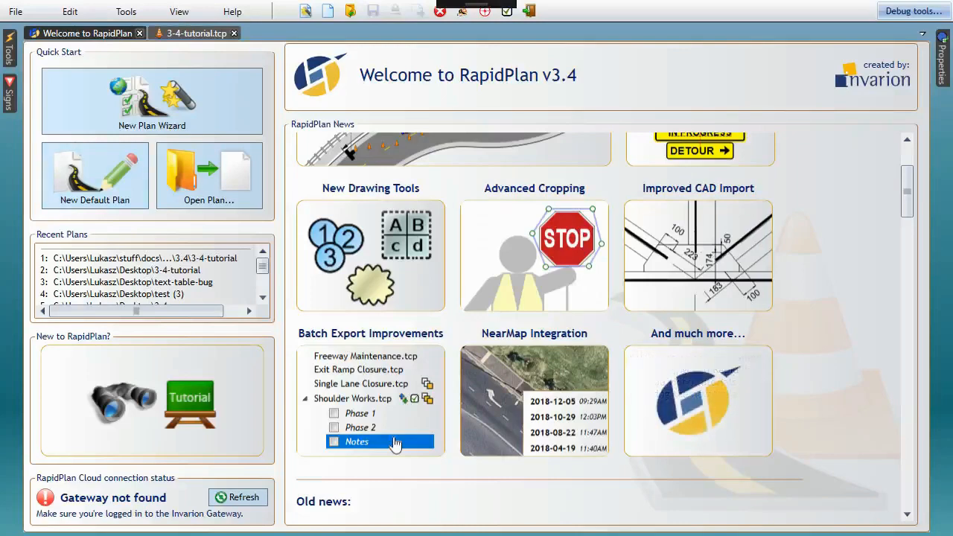
click(188, 34)
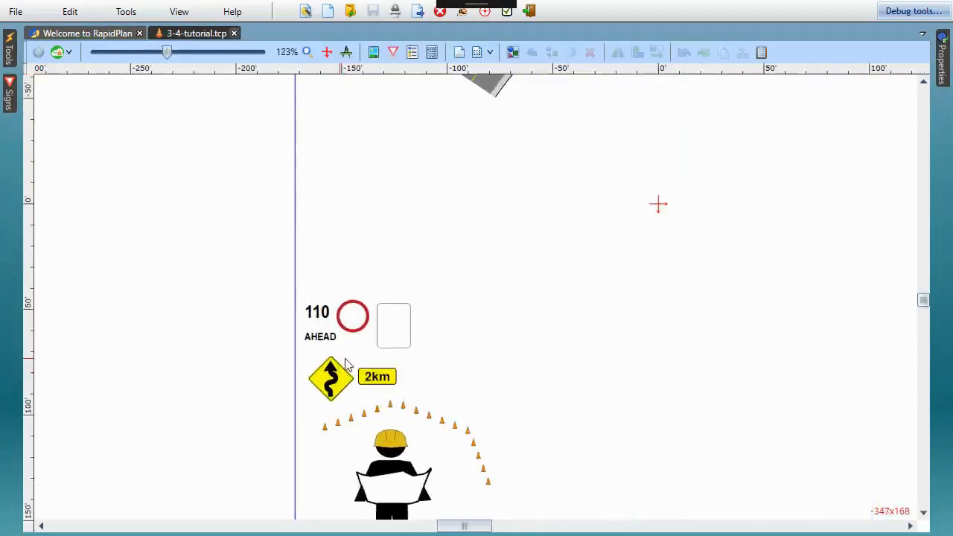
Step: Remove the bold formatting from the AHEAD text below the 110 and make it italic
scroll(332, 356, up, 10)
click(260, 298)
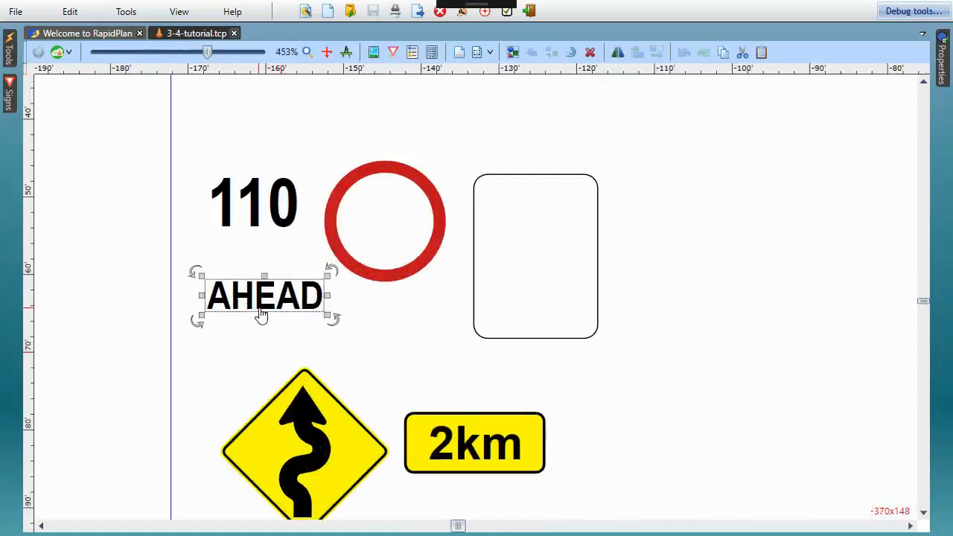
key(ctrl+b)
key(ctrl+b)
key(ctrl+b)
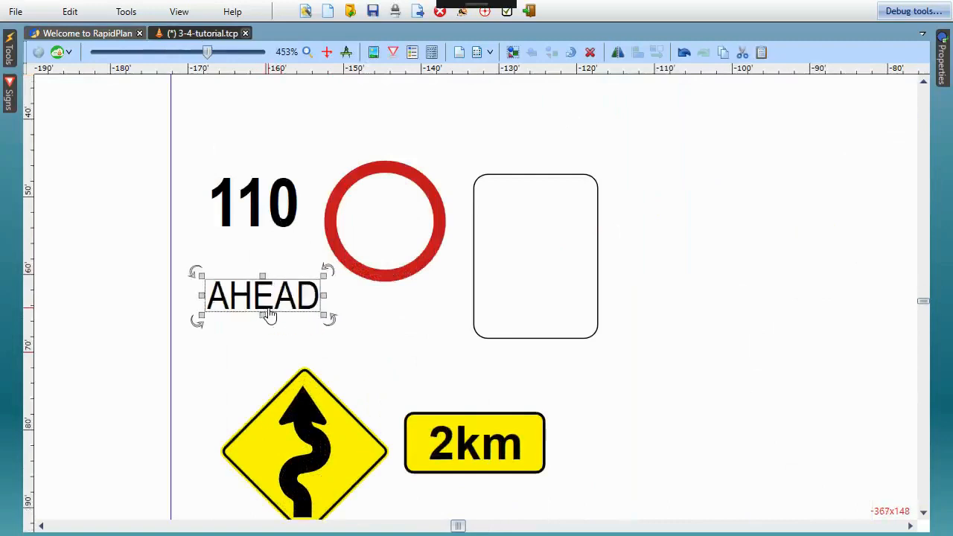
key(ctrl+i)
key(ctrl+b)
key(ctrl+i)
key(ctrl+b)
key(ctrl+i)
Step: Skew the figure of the worker in the yellow helmet so that it slants down to the right
scroll(422, 311, down, 3)
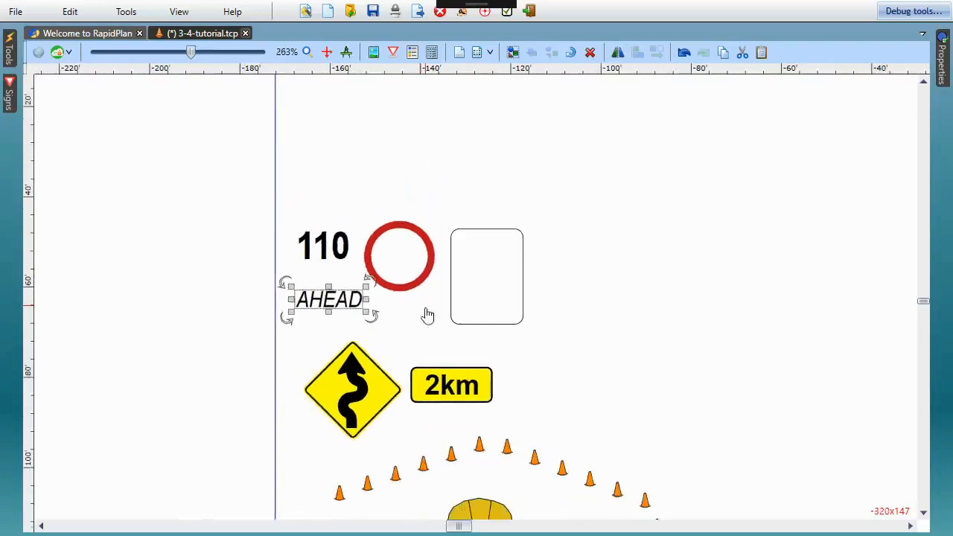
scroll(428, 315, down, 5)
click(495, 306)
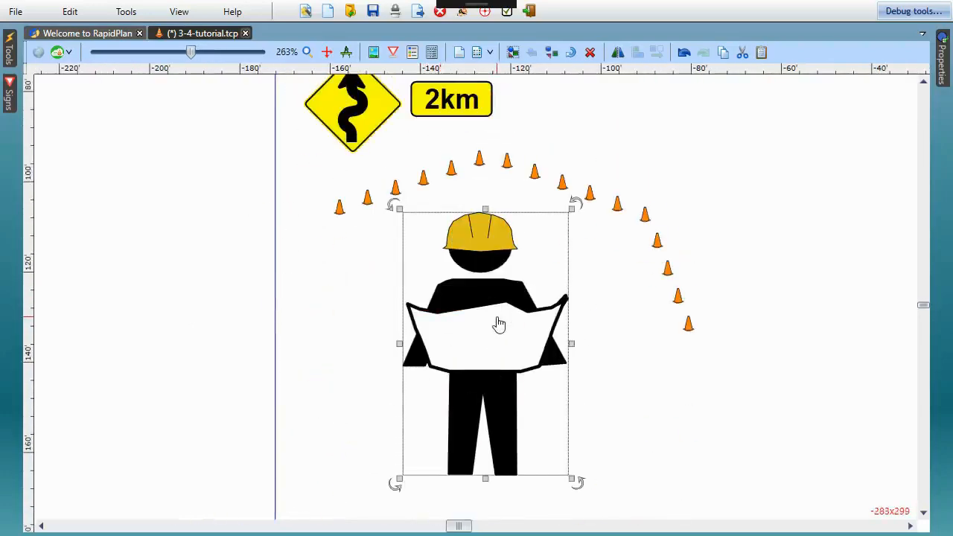
key(ctrl)
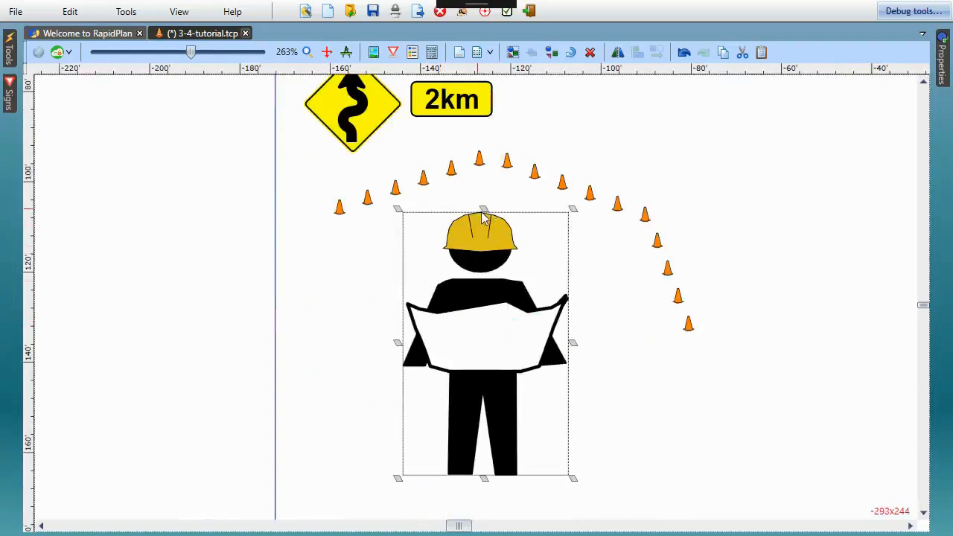
drag(572, 206, 557, 266)
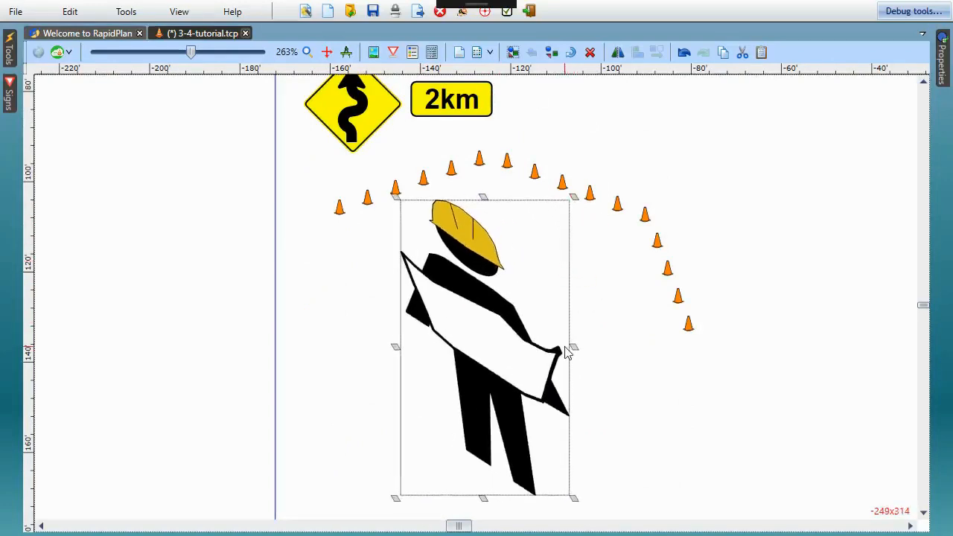
Step: Extend the delineator line above the worker figure with four more points, continuing in a zigzag to the right
click(678, 302)
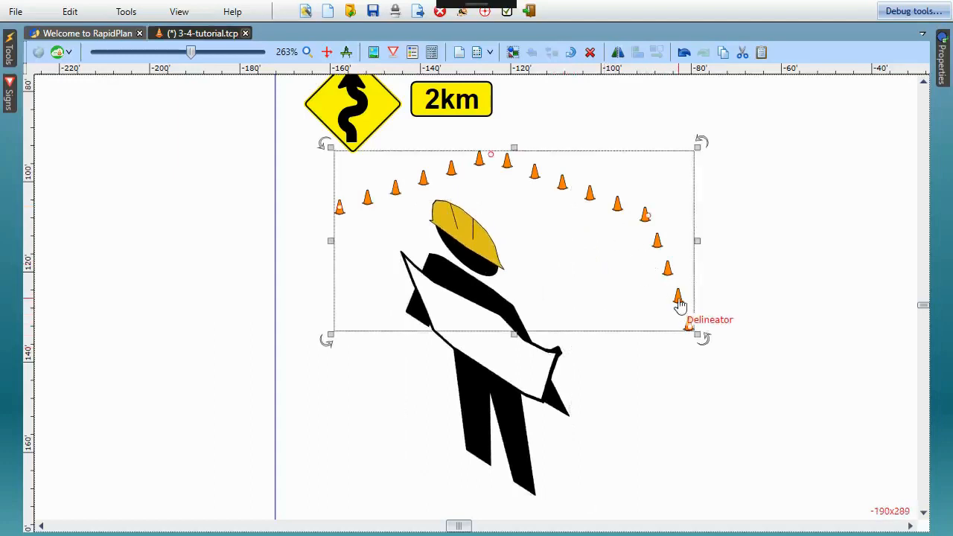
right_click(680, 303)
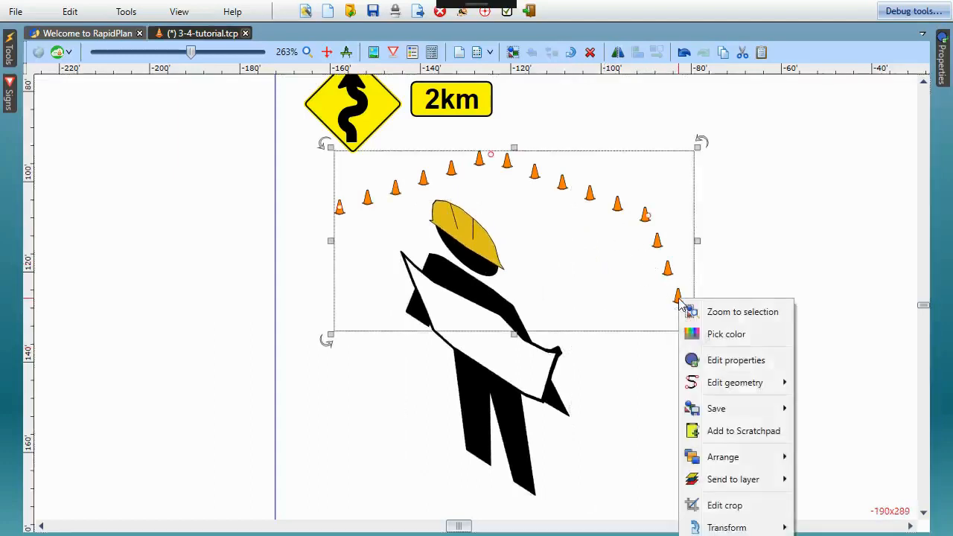
mouse_move(730, 388)
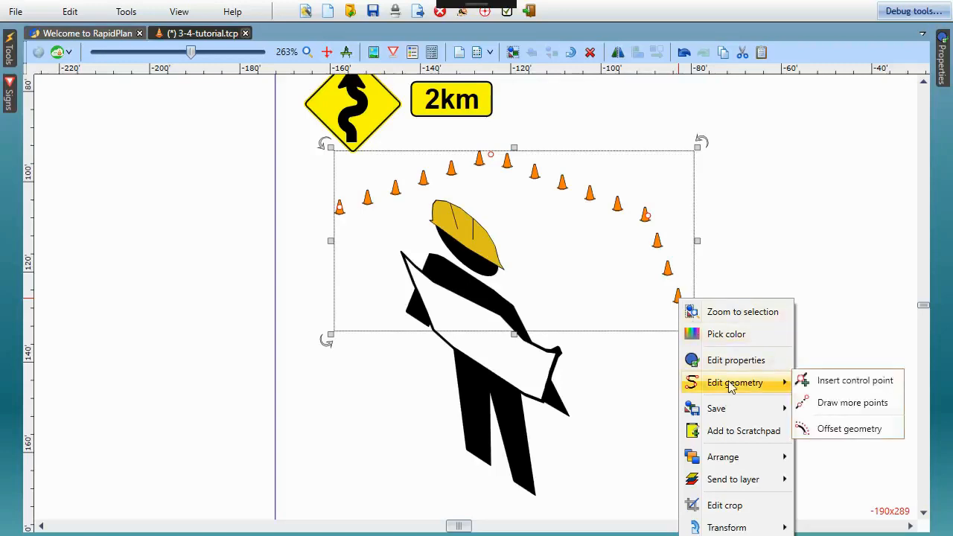
click(851, 403)
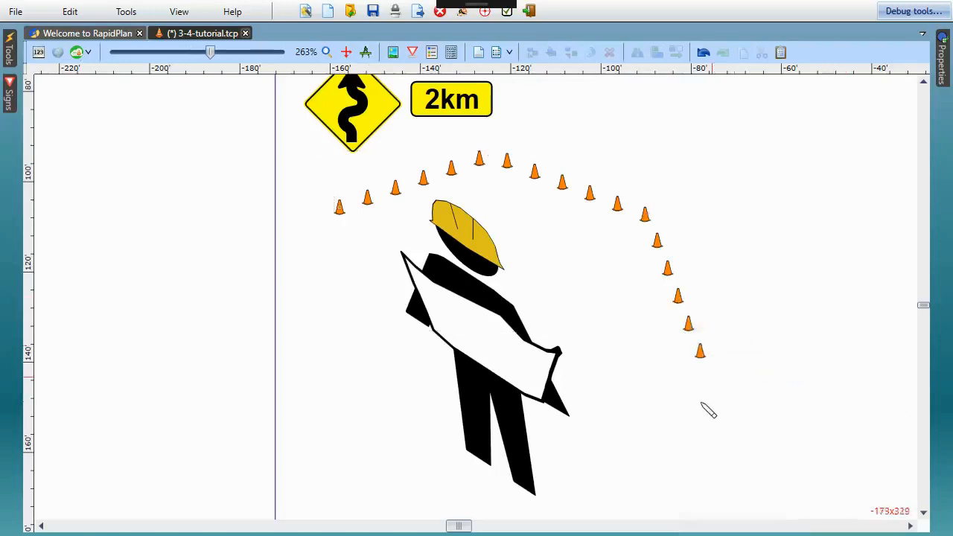
scroll(737, 398, down, 2)
middle_drag(768, 378, 571, 378)
click(650, 278)
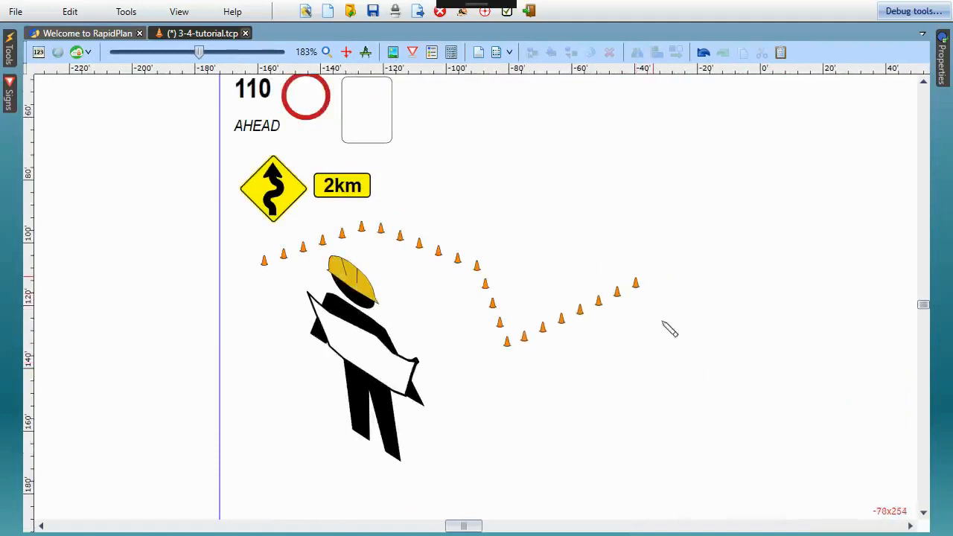
click(661, 395)
click(784, 313)
double_click(817, 405)
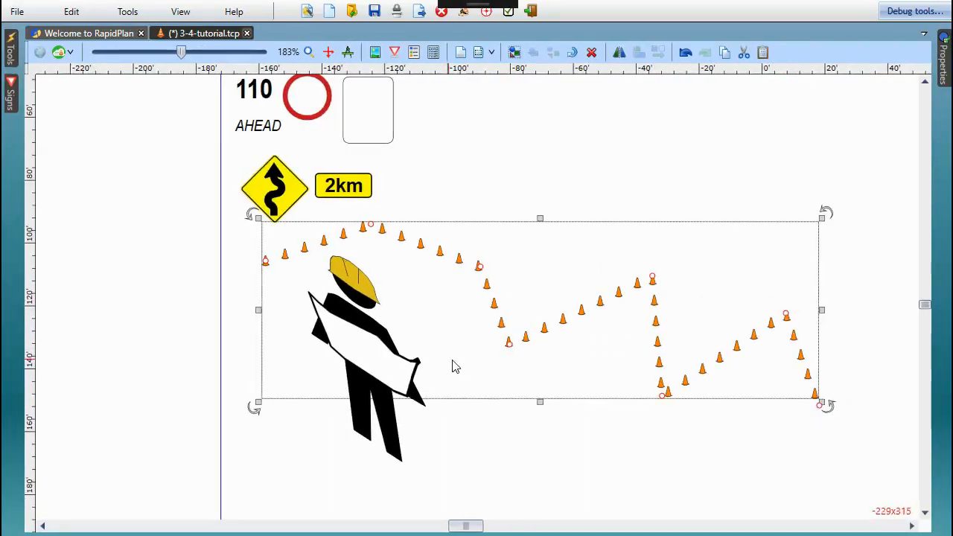
Step: Draw a delineator line along the centre line of the curved road, from left of its middle to near its upper end
ctrl+scroll(529, 327, down, 4)
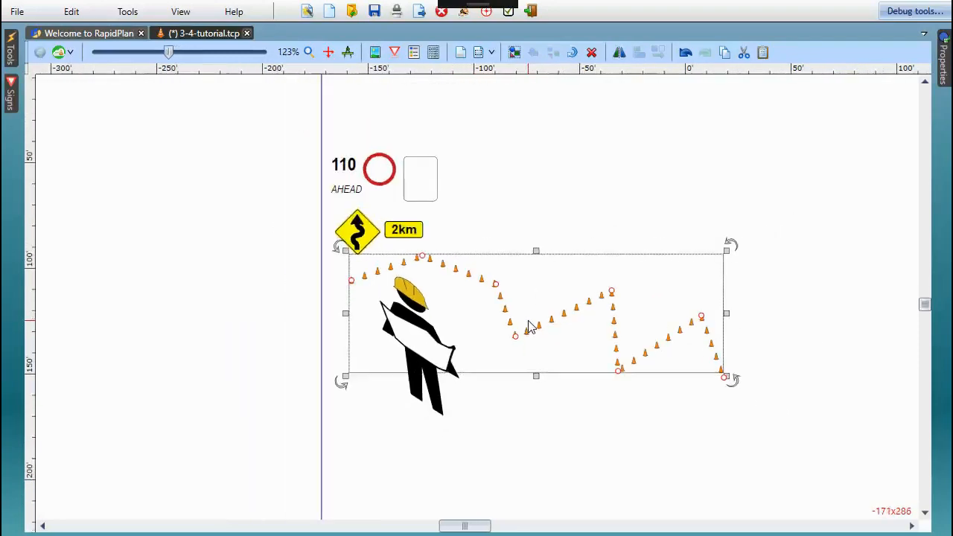
scroll(536, 332, up, 8)
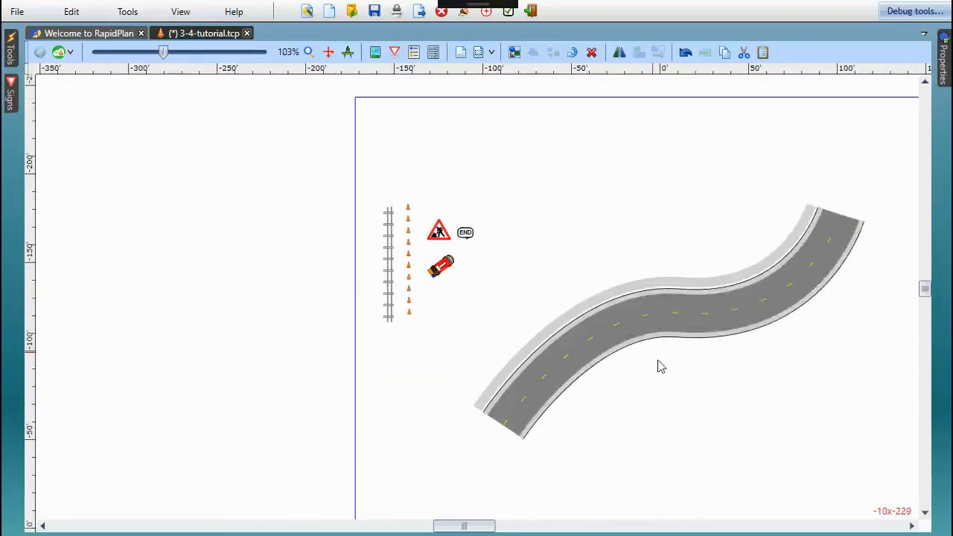
ctrl+scroll(674, 372, up, 1)
ctrl+scroll(707, 370, up, 3)
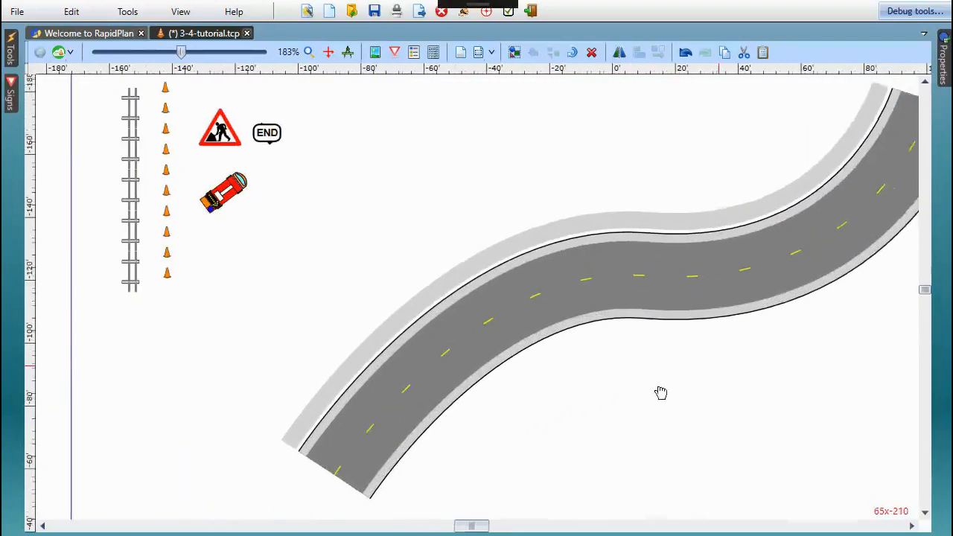
click(11, 56)
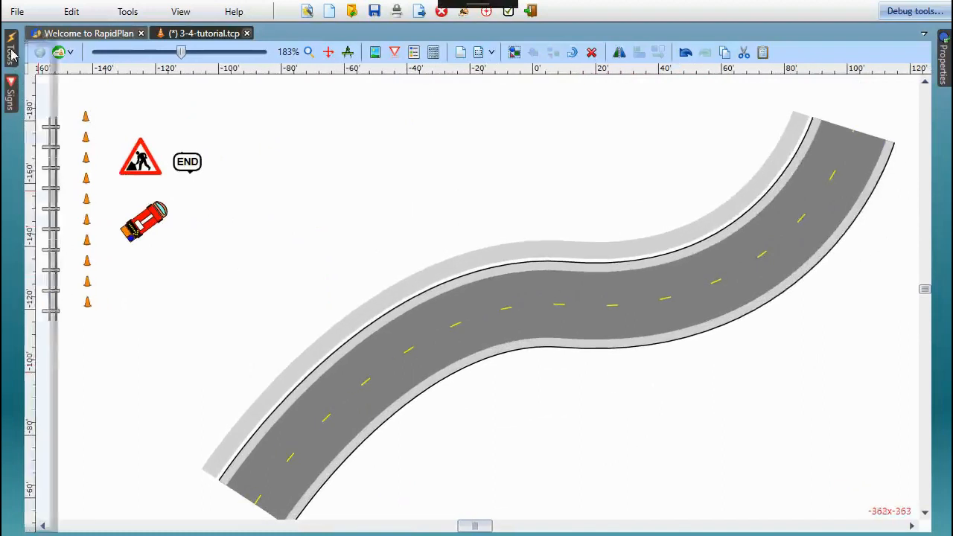
click(155, 73)
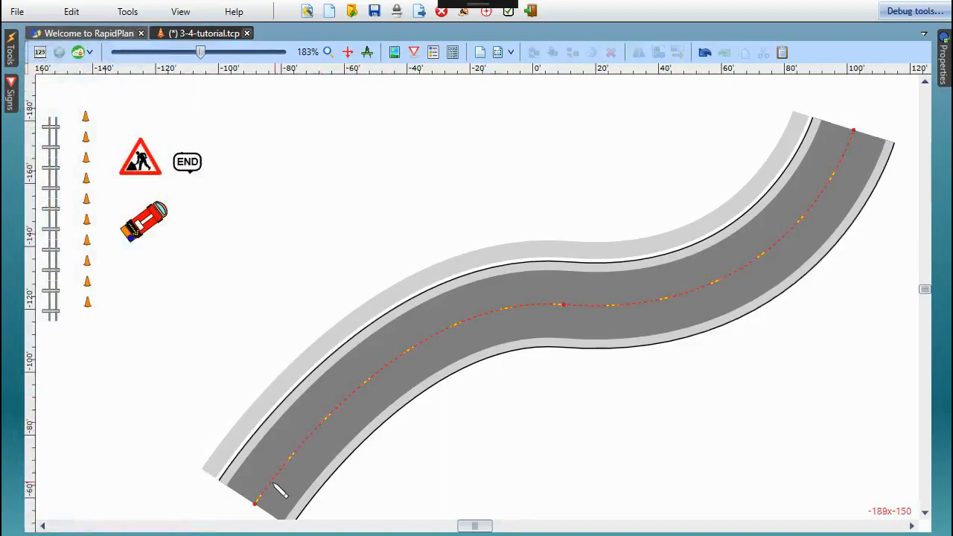
click(577, 276)
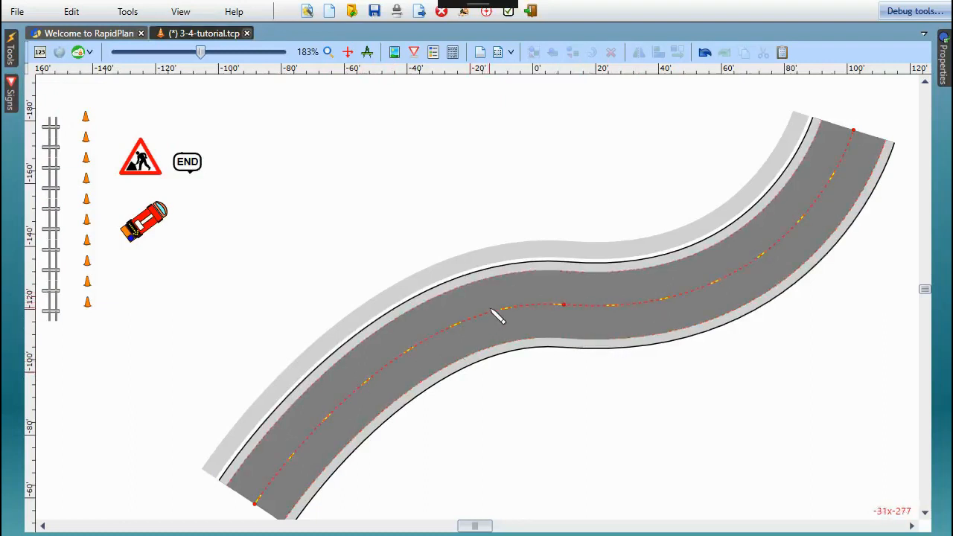
drag(493, 311, 826, 198)
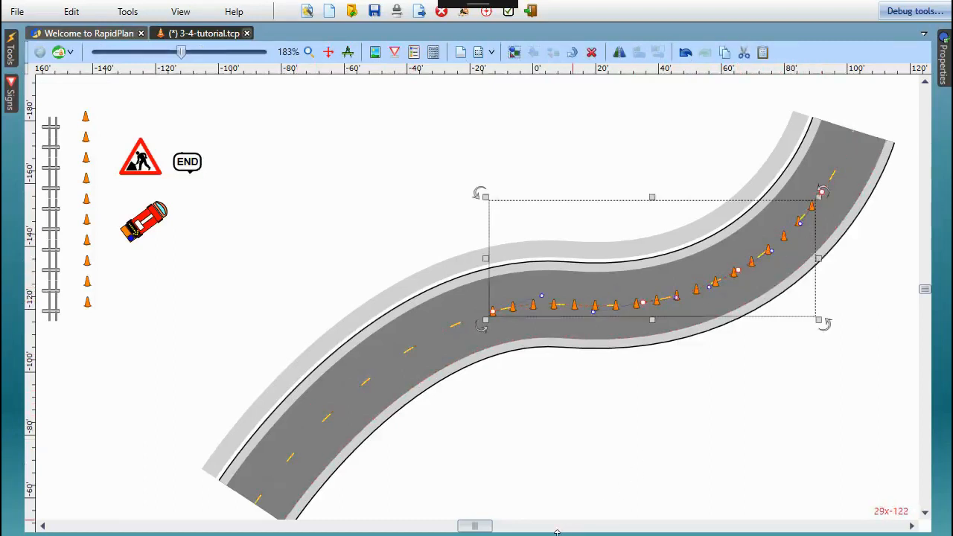
Step: Bend the first curve of the new delineator line with its control handle, and delete the line
drag(543, 296, 565, 284)
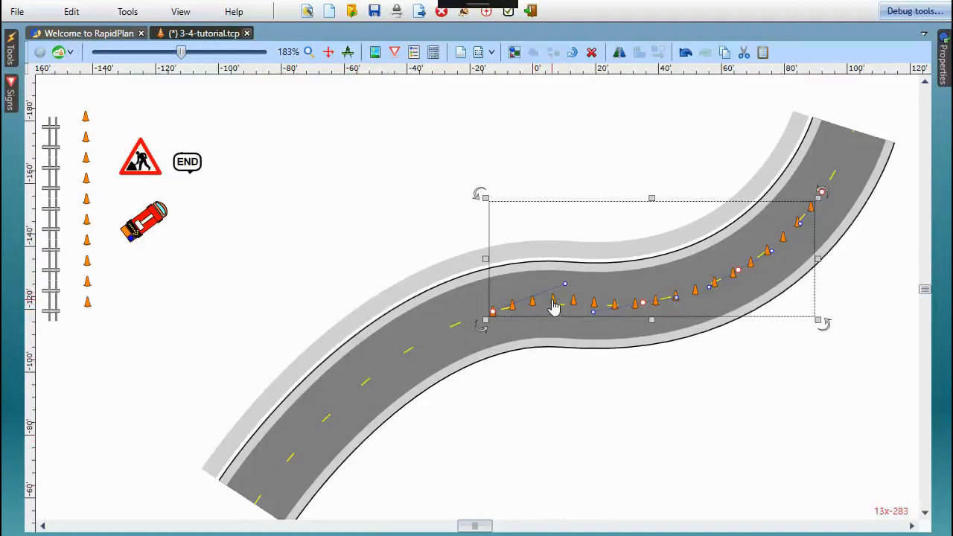
key(Delete)
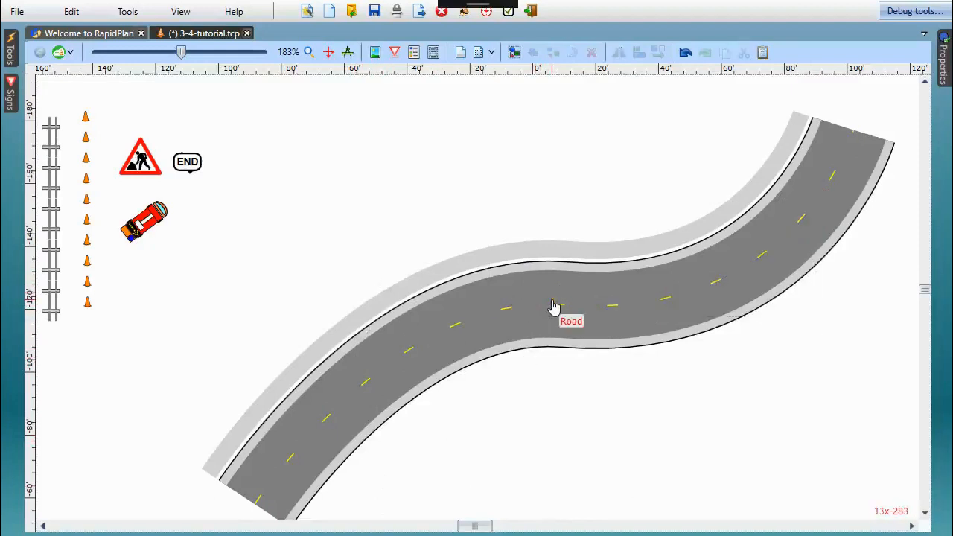
Step: Draw a green hatched work area over the middle of the upper lane, following the lane edge and the road's centre line
click(9, 50)
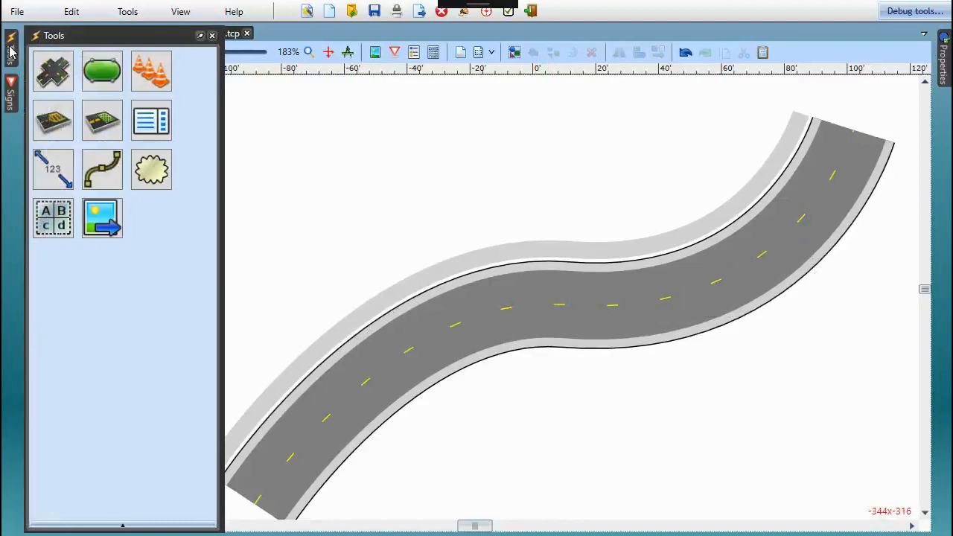
click(96, 116)
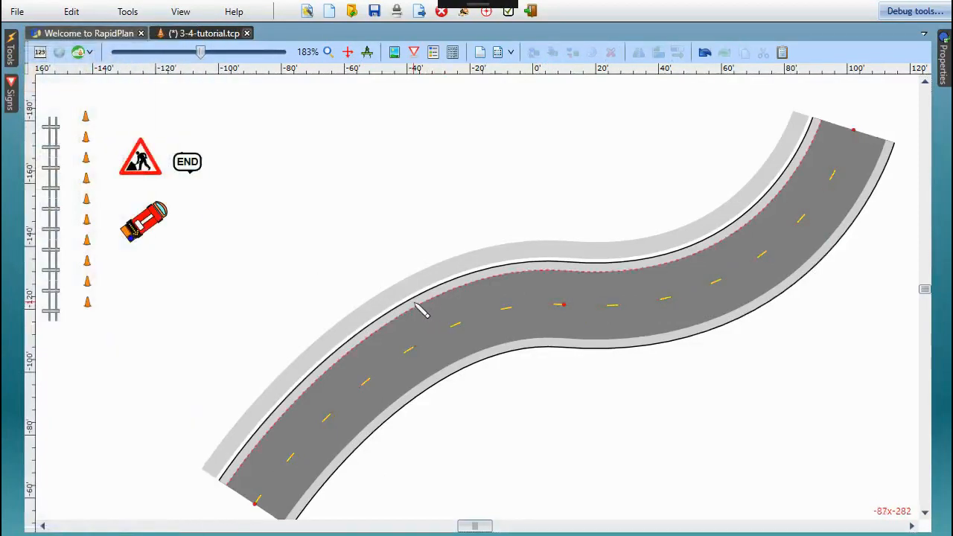
mouse_move(411, 313)
mouse_down()
mouse_move(476, 285)
mouse_move(685, 262)
mouse_up()
click(684, 259)
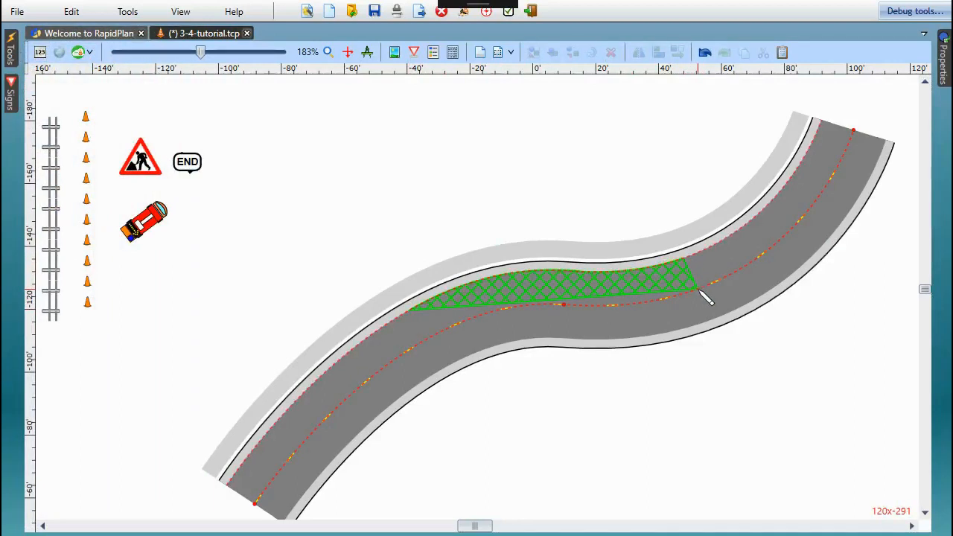
click(698, 289)
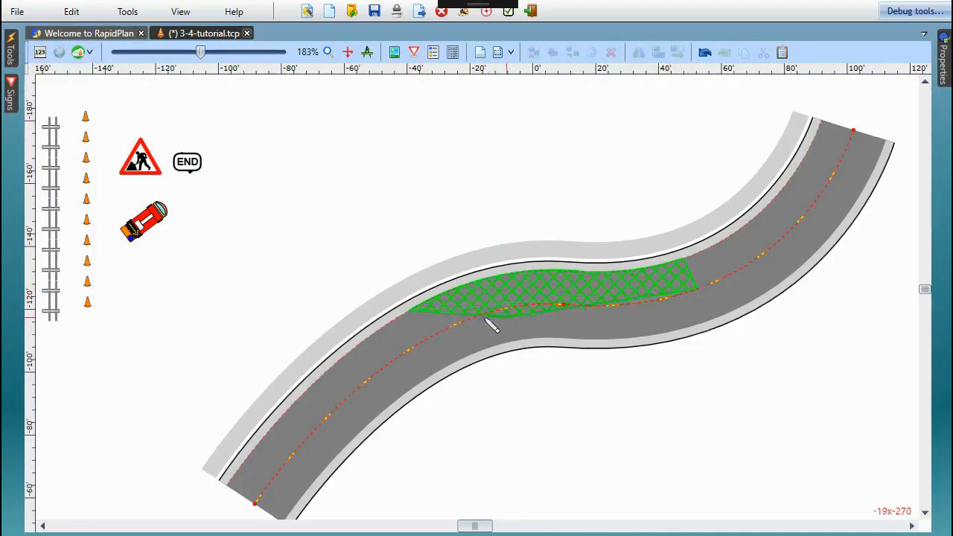
click(425, 339)
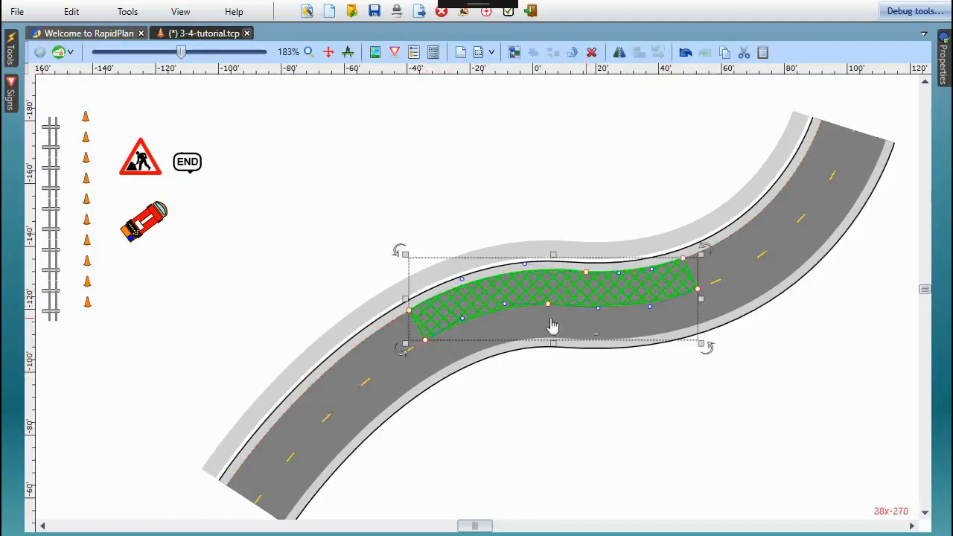
Step: Draw a delineator line from the road's lower-left edge, around the hatched work area, and along the upper lane edge towards the far end
click(10, 46)
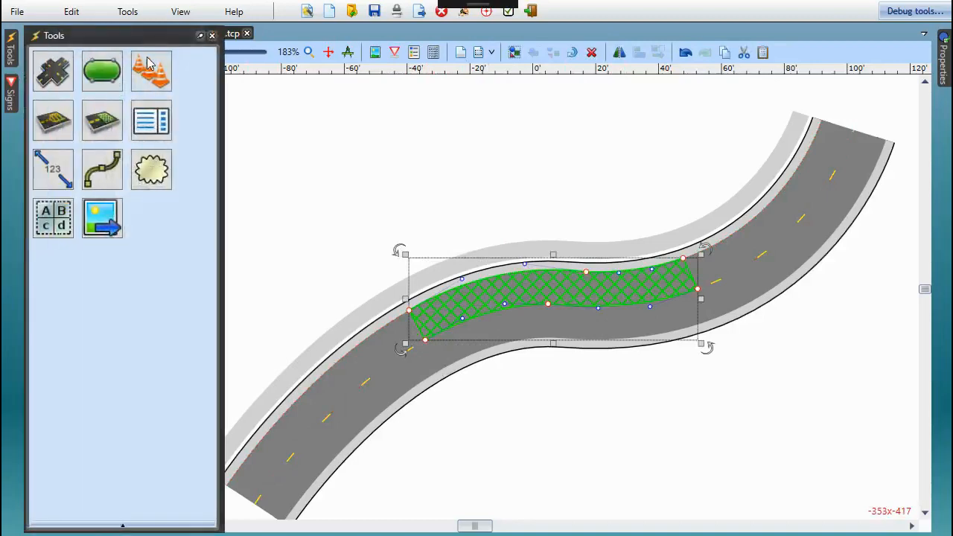
click(151, 71)
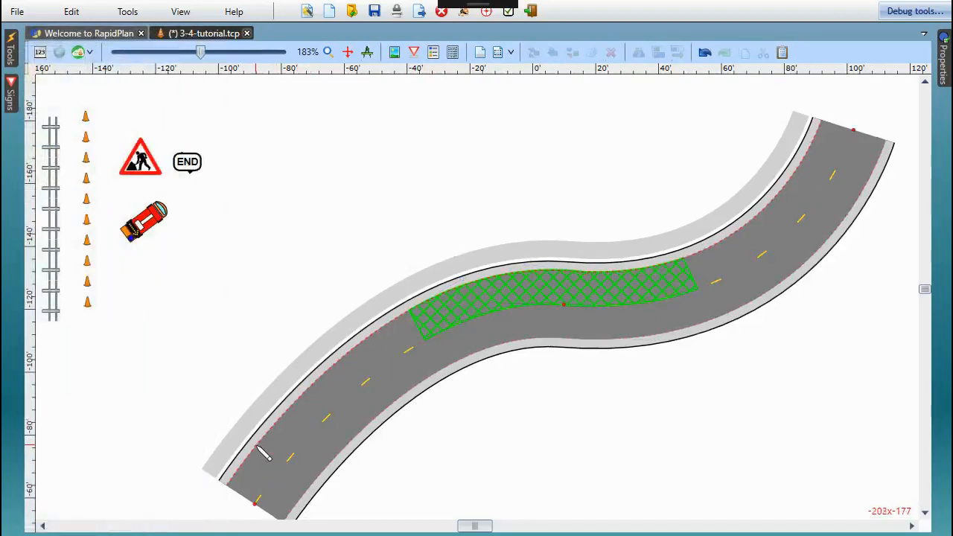
click(240, 480)
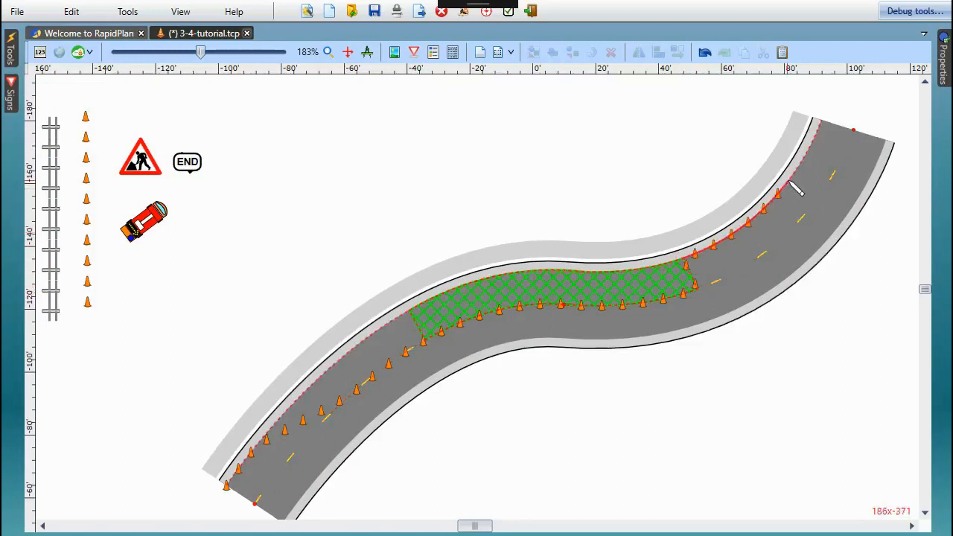
double_click(791, 184)
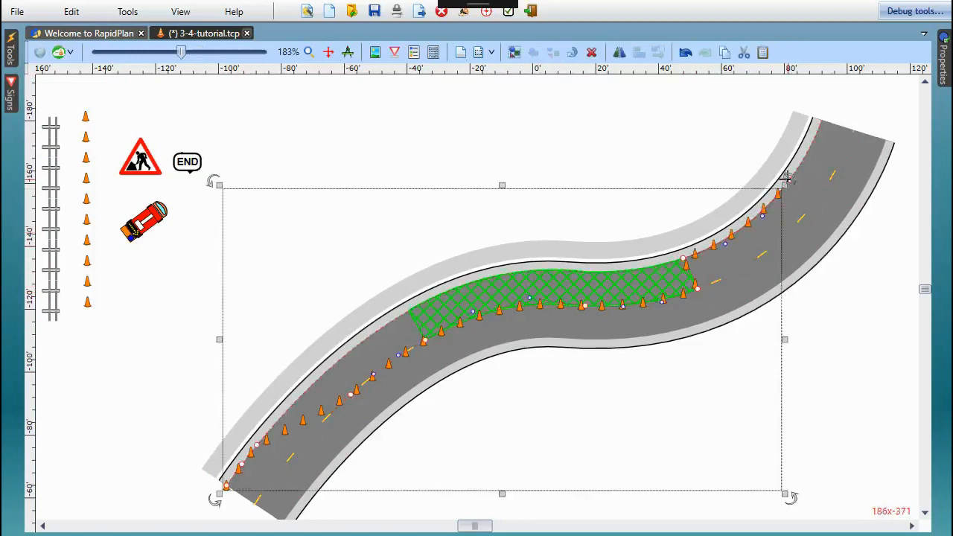
Step: Move the truck into the lane behind the hatched work area and place a copy of the roadworks sign with its stand by the road's lower-left end
drag(156, 220, 386, 349)
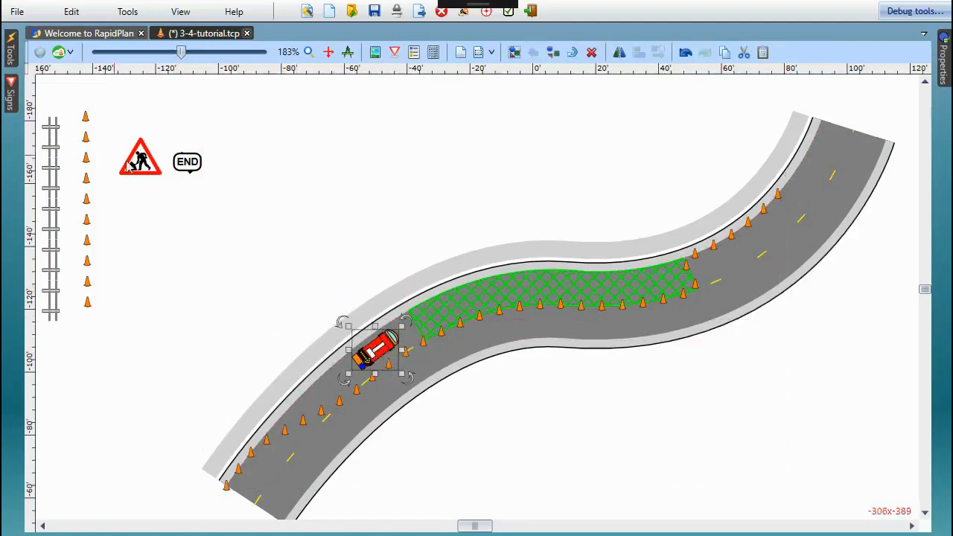
ctrl+drag(128, 169, 270, 403)
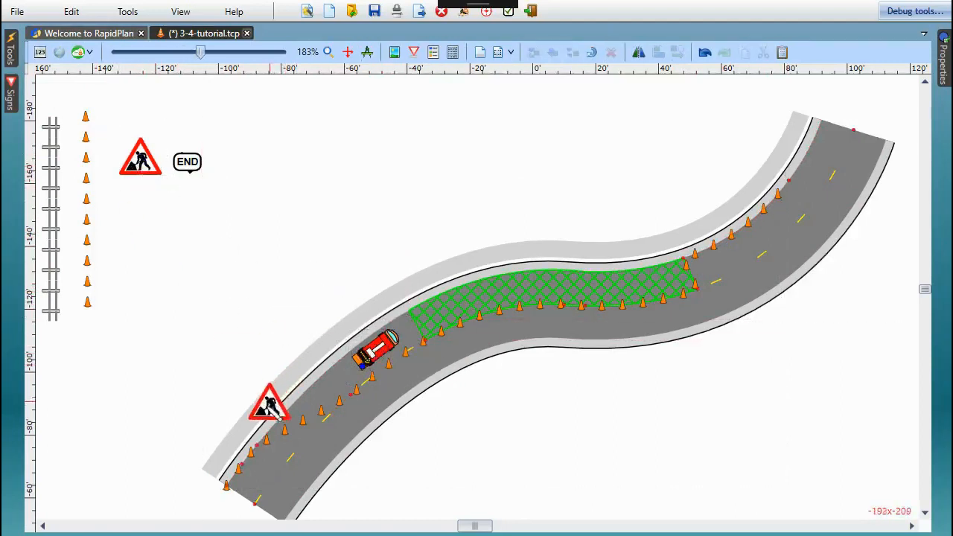
click(258, 444)
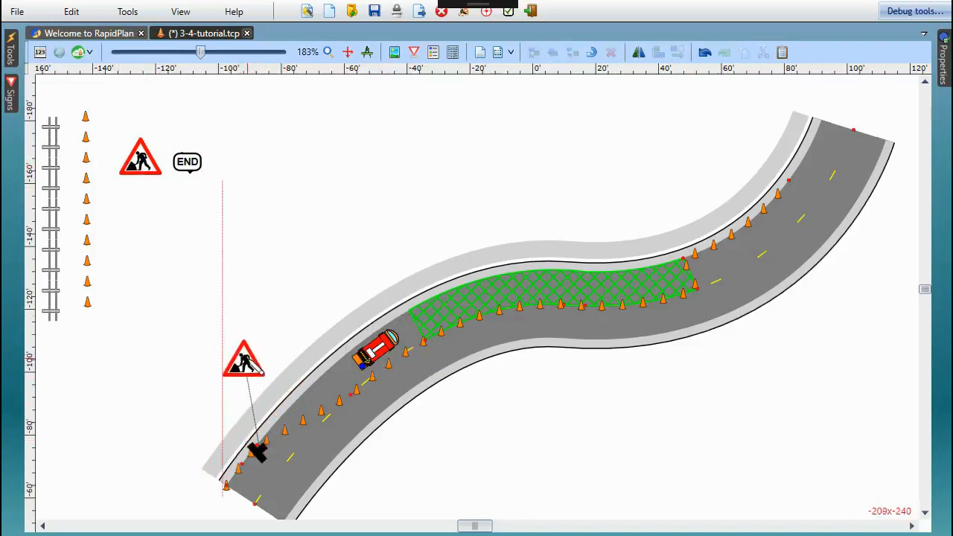
Step: Place a copy of the END sign above the road, with its stand at the upper end of the cone line
ctrl+drag(187, 161, 781, 190)
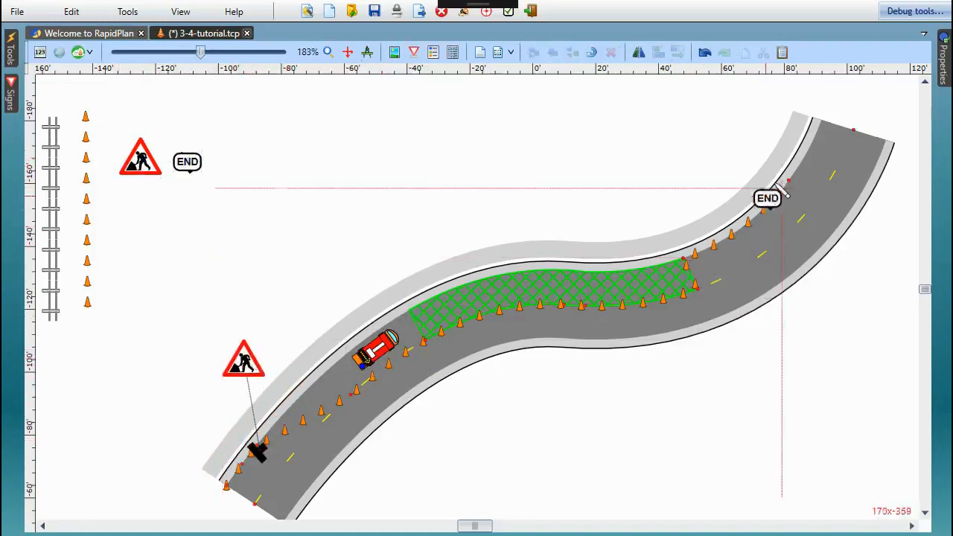
click(788, 178)
click(693, 158)
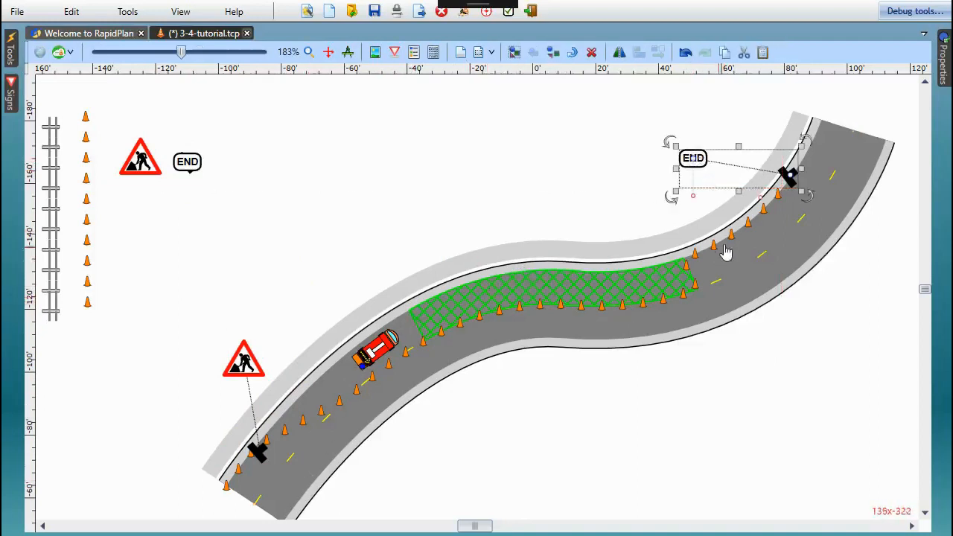
Step: Delete the hatched work area and the two signs placed along the curved road
click(603, 289)
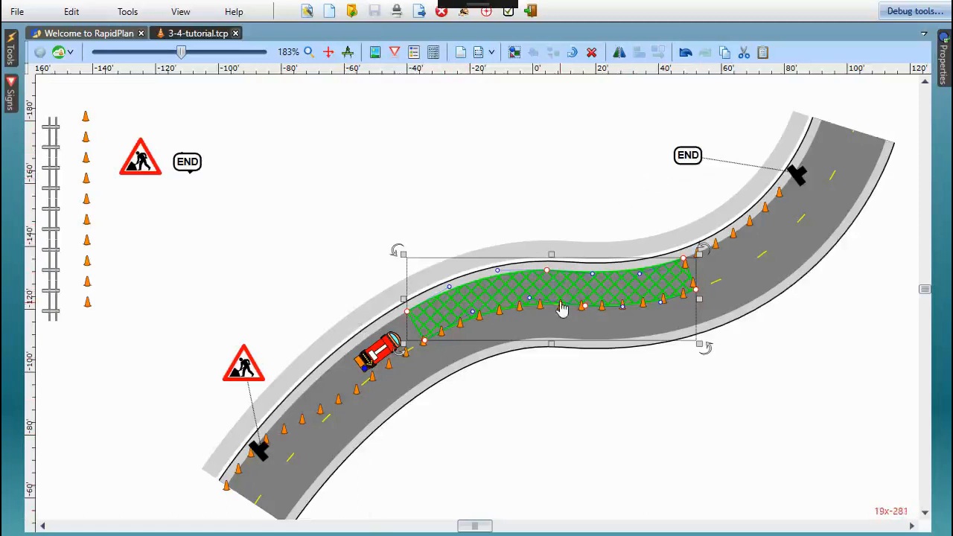
key(Delete)
click(688, 157)
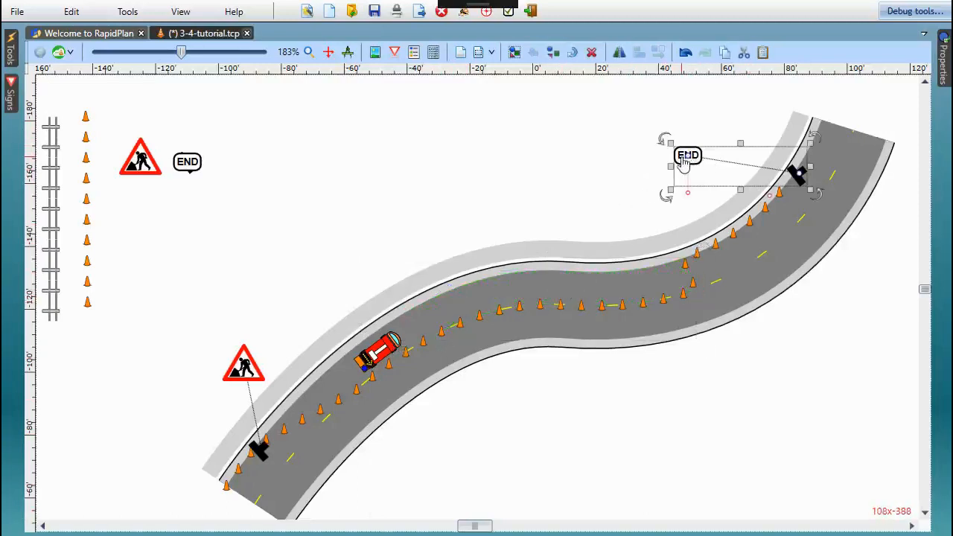
key(Delete)
click(242, 367)
key(Delete)
Step: Delete the truck and the delineator line from the curved road
click(393, 355)
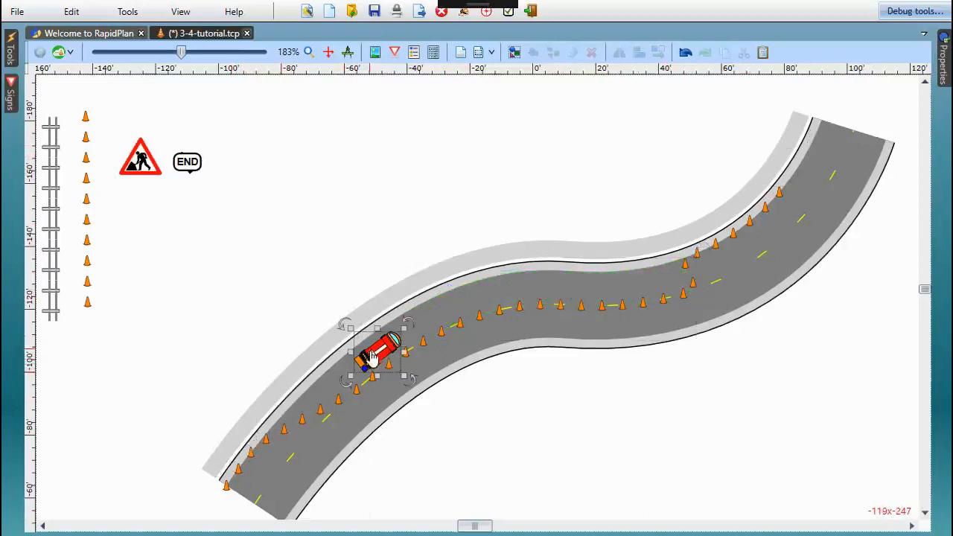
key(Delete)
click(390, 371)
key(Delete)
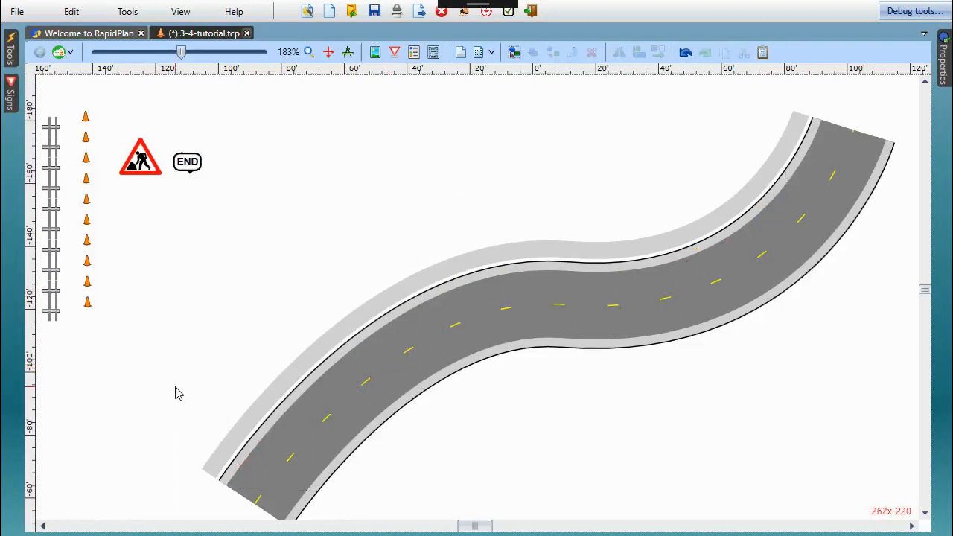
Step: Draw a railway track line along the upper lane edge over the full length of the curved road
click(50, 173)
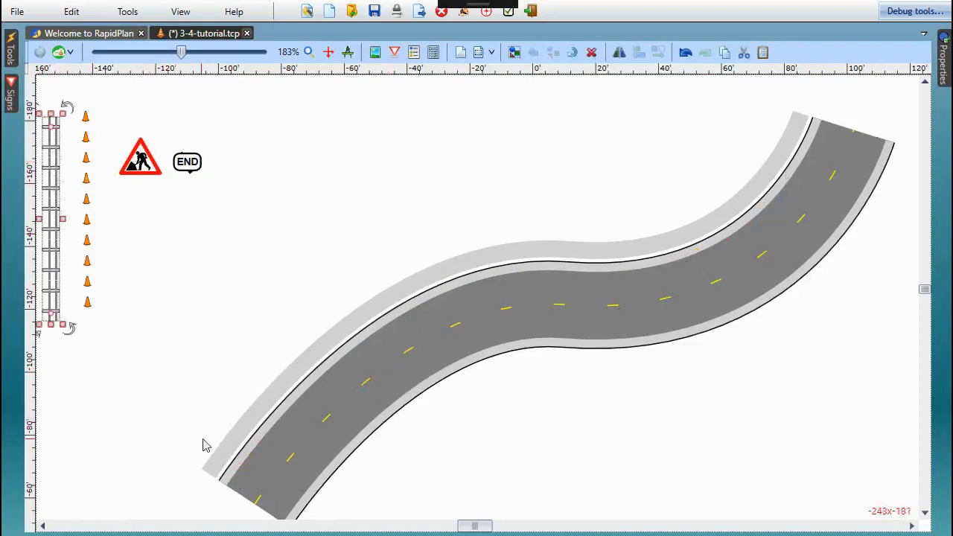
click(253, 464)
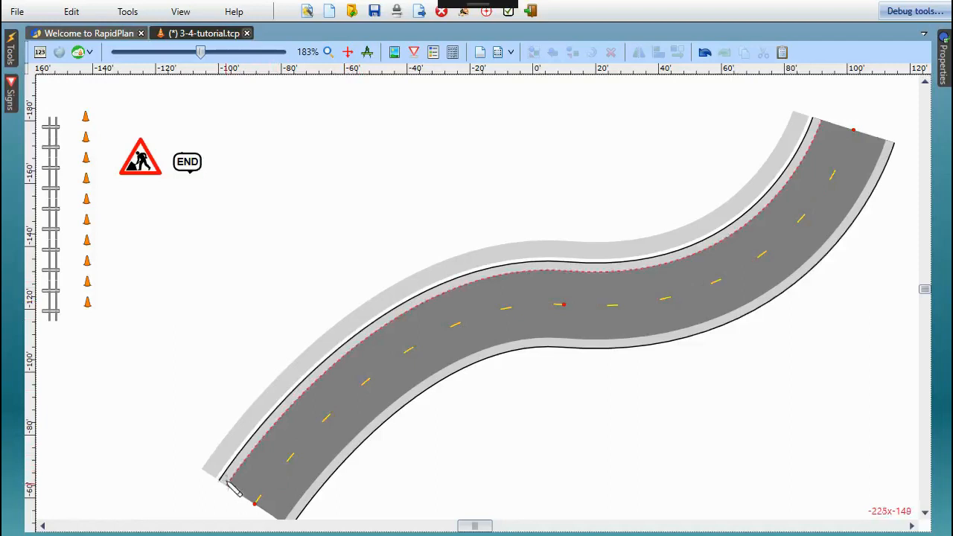
mouse_move(233, 489)
mouse_down()
mouse_move(564, 270)
mouse_move(745, 216)
mouse_move(817, 119)
mouse_move(829, 128)
mouse_up()
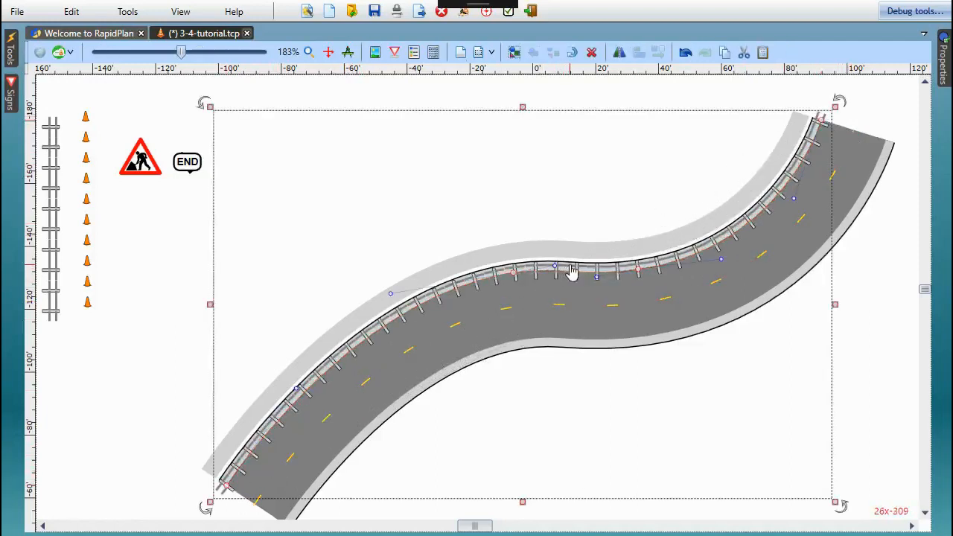
Step: Offset the curved railway track's geometry freehand from the lane edge outward to the outer side of the light grey strip
right_click(571, 272)
mouse_move(632, 349)
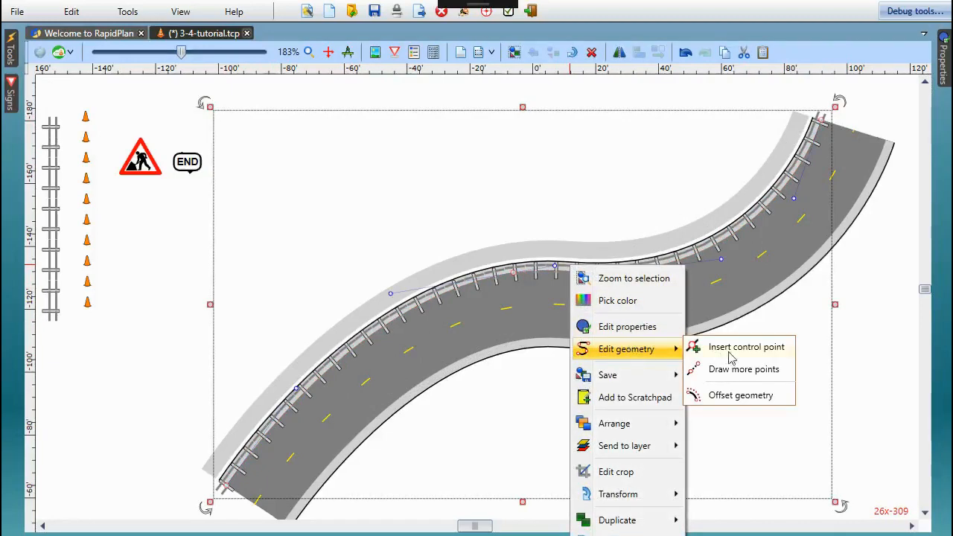
click(759, 395)
scroll(466, 275, down, 3)
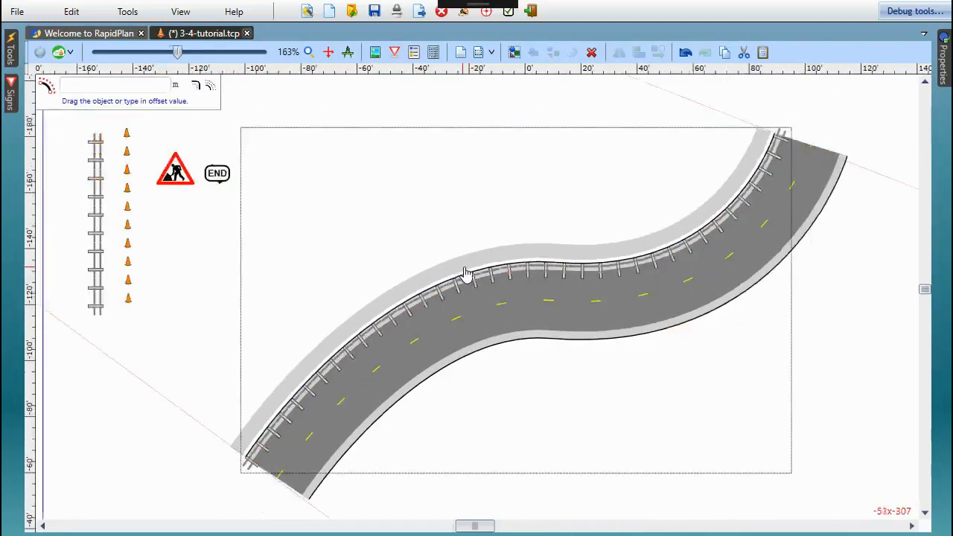
middle_drag(529, 232, 472, 270)
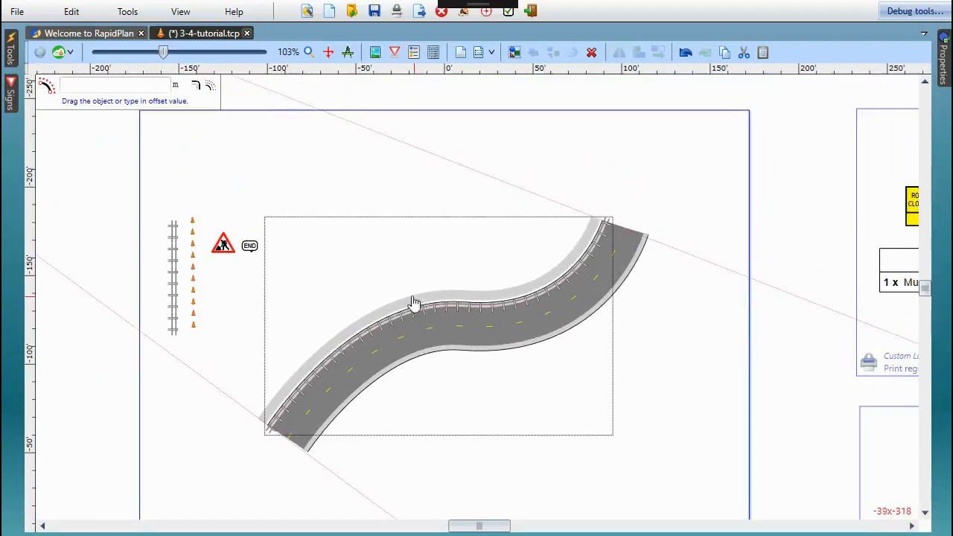
drag(419, 317, 422, 287)
scroll(422, 294, up, 5)
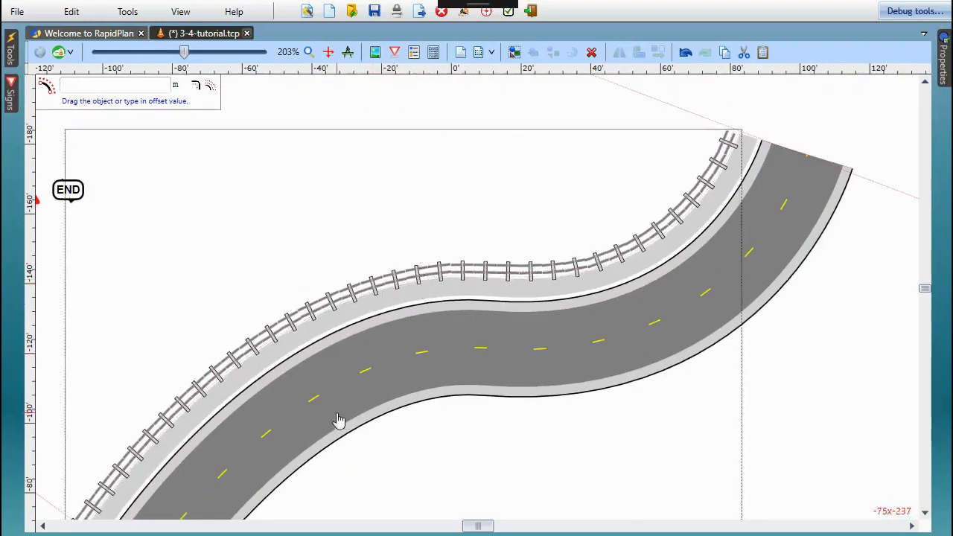
Step: Offset the railway track's geometry by 5 m and back by -5 m
click(109, 84)
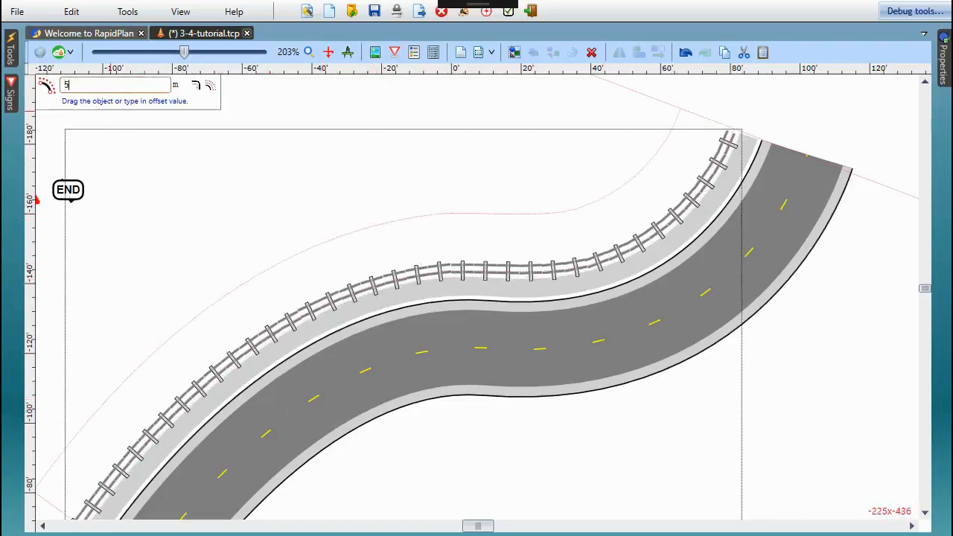
text(5)
key(Return)
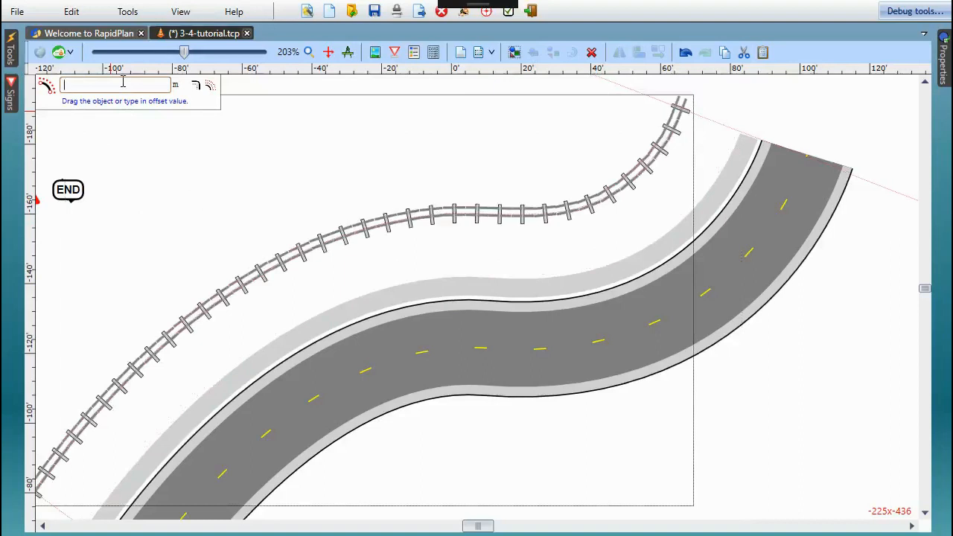
text(-5)
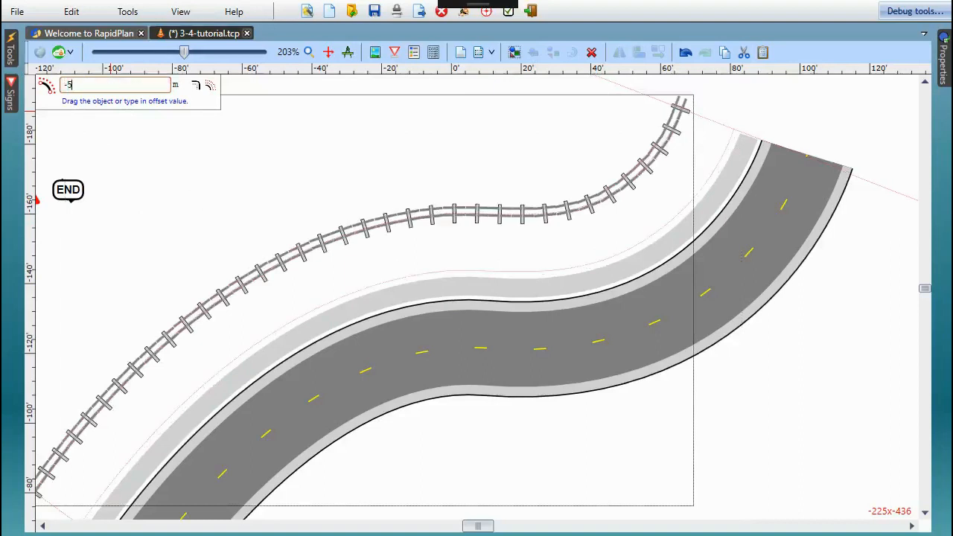
key(Return)
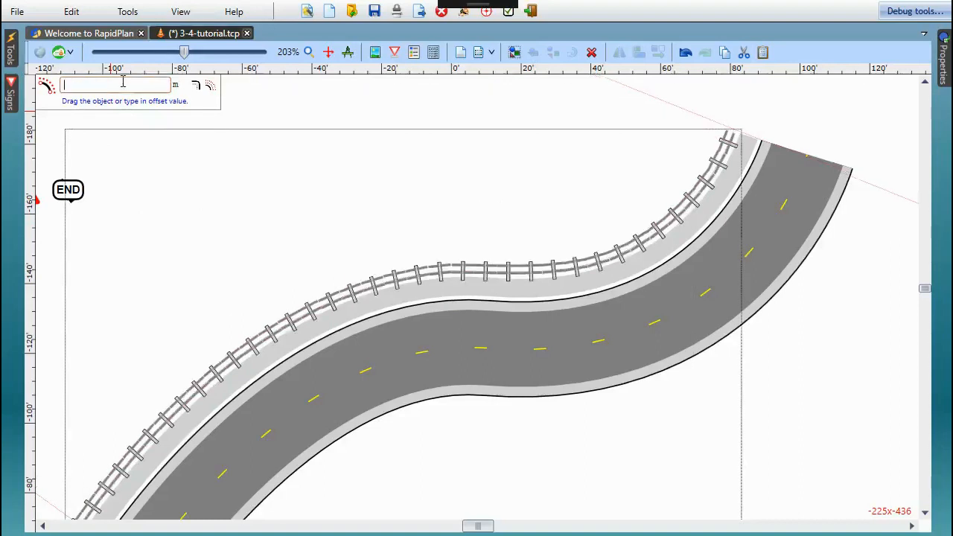
key(Escape)
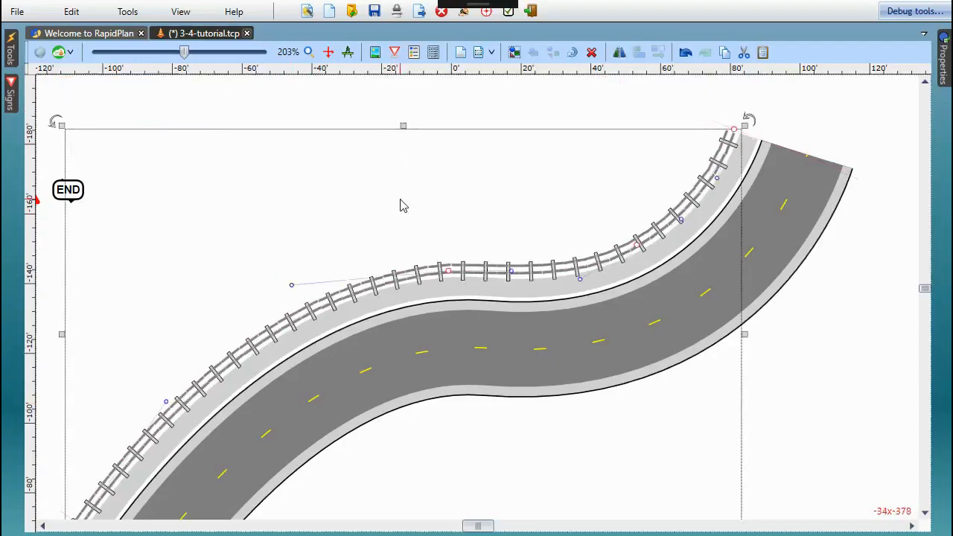
click(396, 215)
Step: Draw a hatched work area in the upper lane, running a distance of 25 m along the lane edge and back along the road's centre line
scroll(398, 222, down, 1)
scroll(396, 226, down, 2)
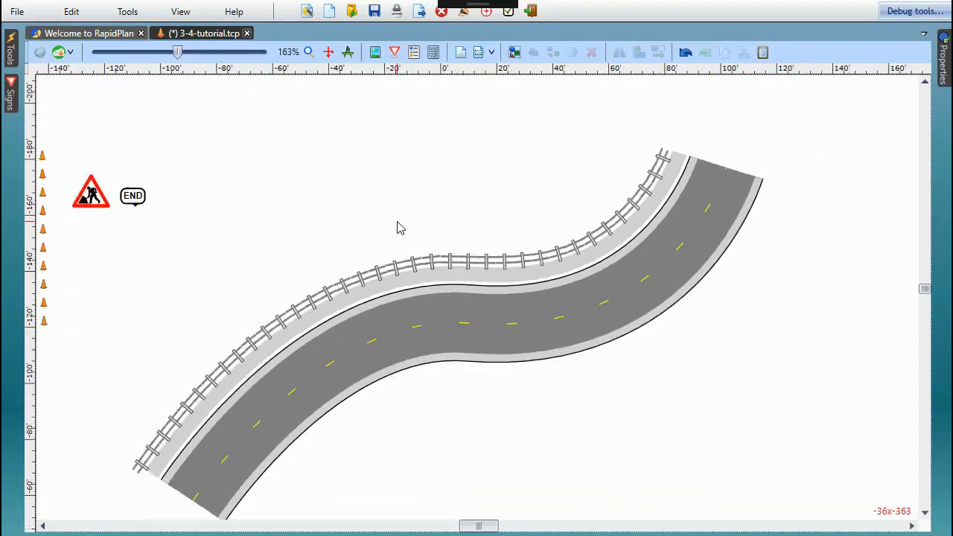
scroll(363, 339, up, 4)
scroll(364, 338, up, 2)
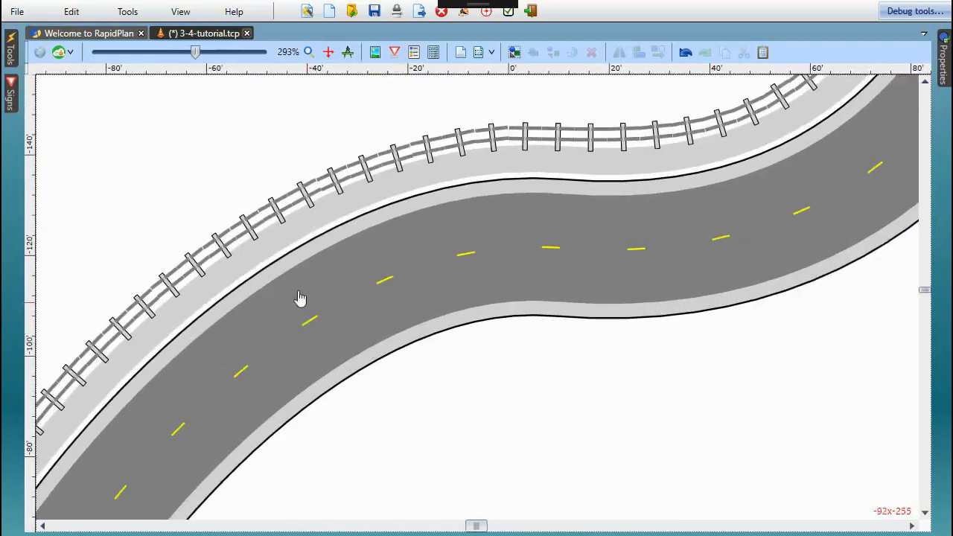
mouse_move(15, 57)
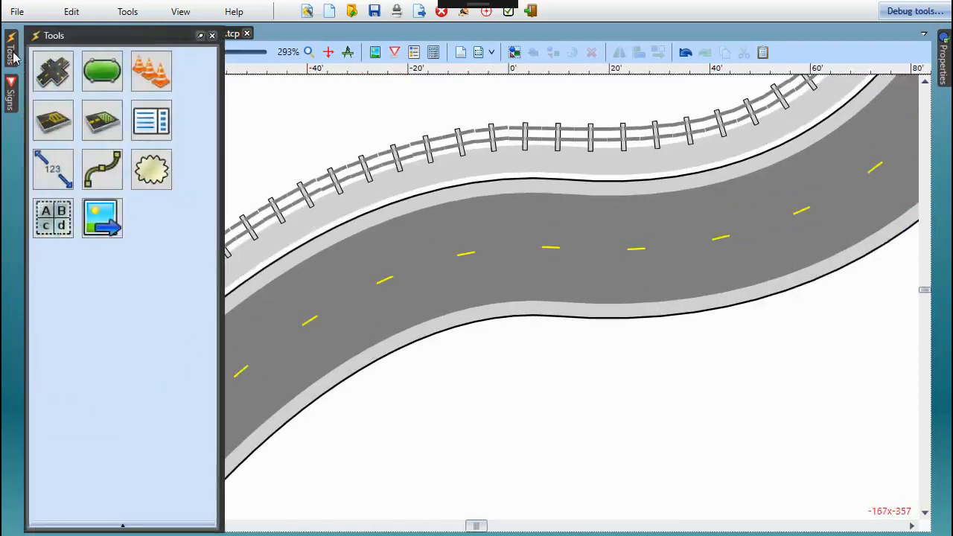
click(104, 125)
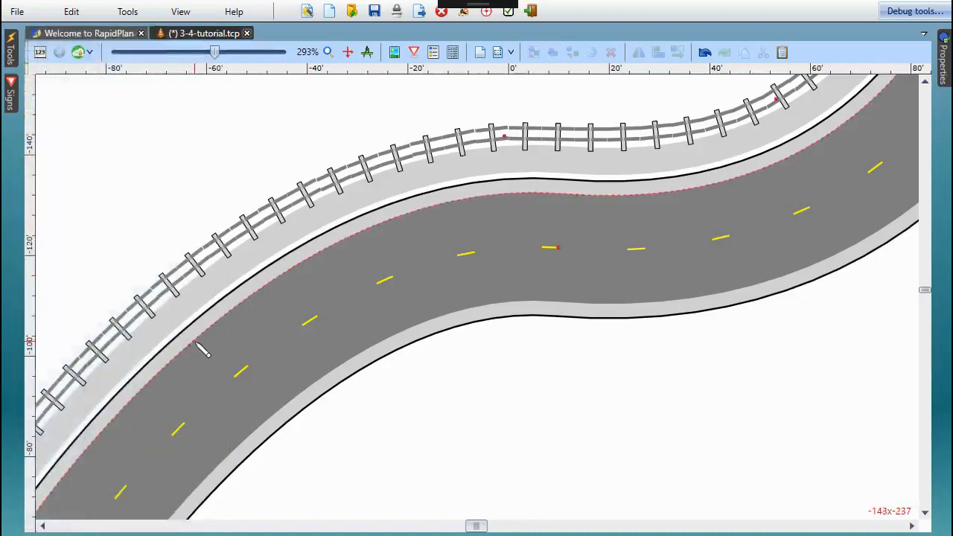
click(263, 288)
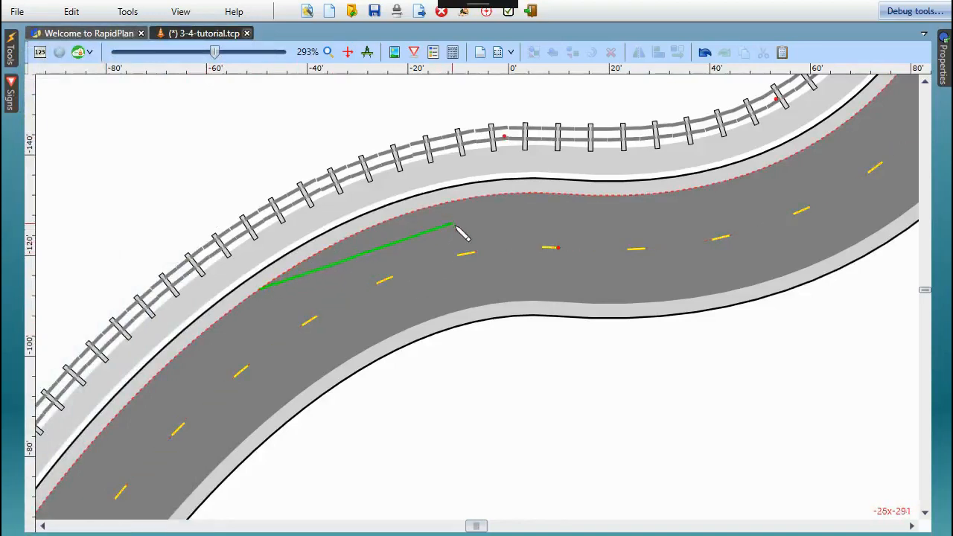
text(d)
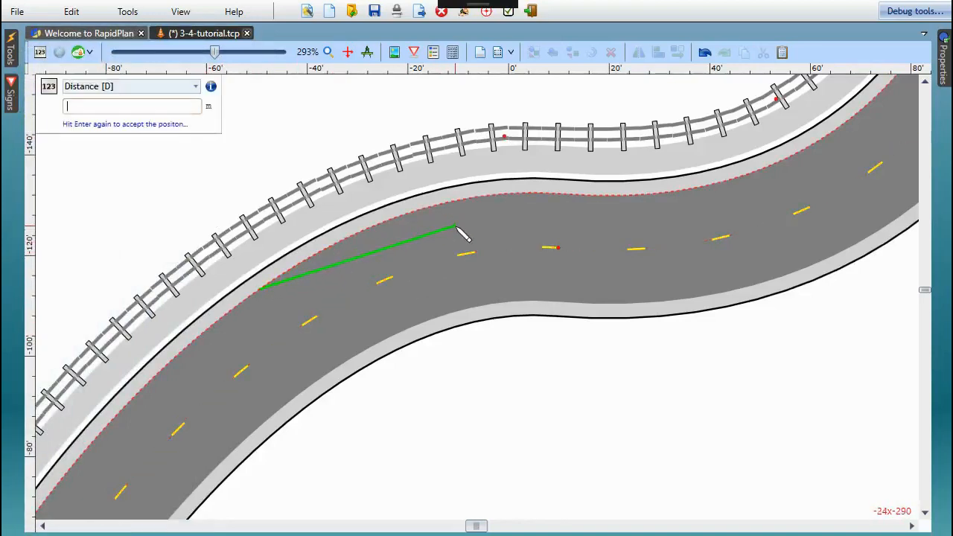
text(2)
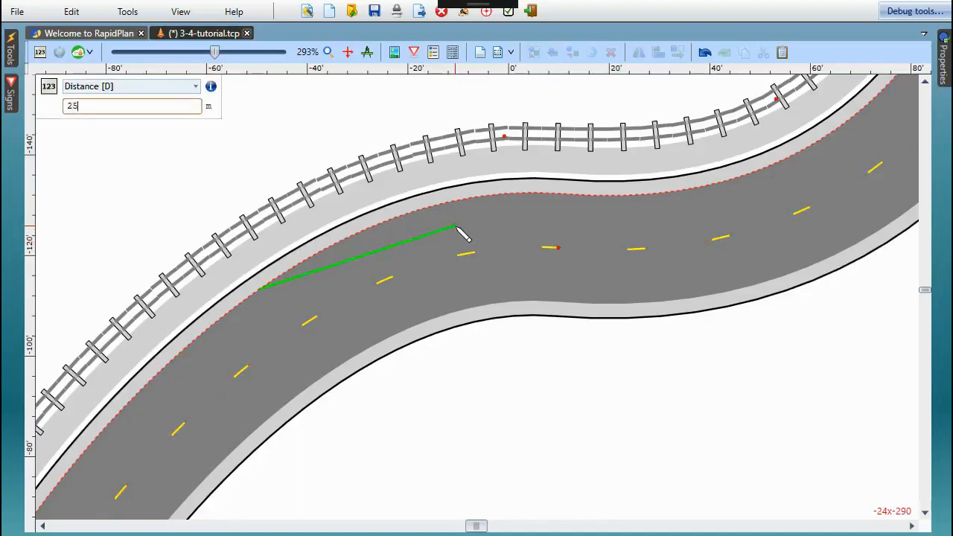
text(5)
key(Return)
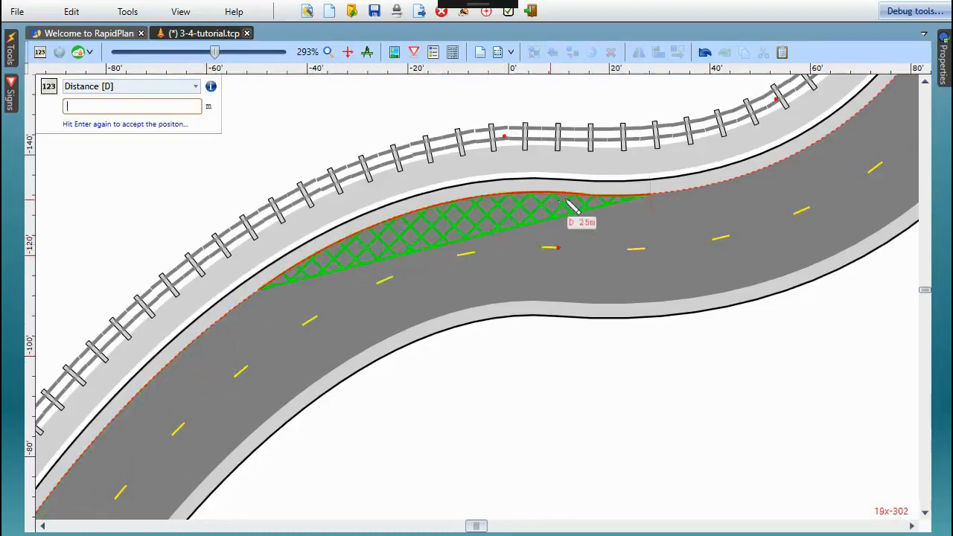
key(Return)
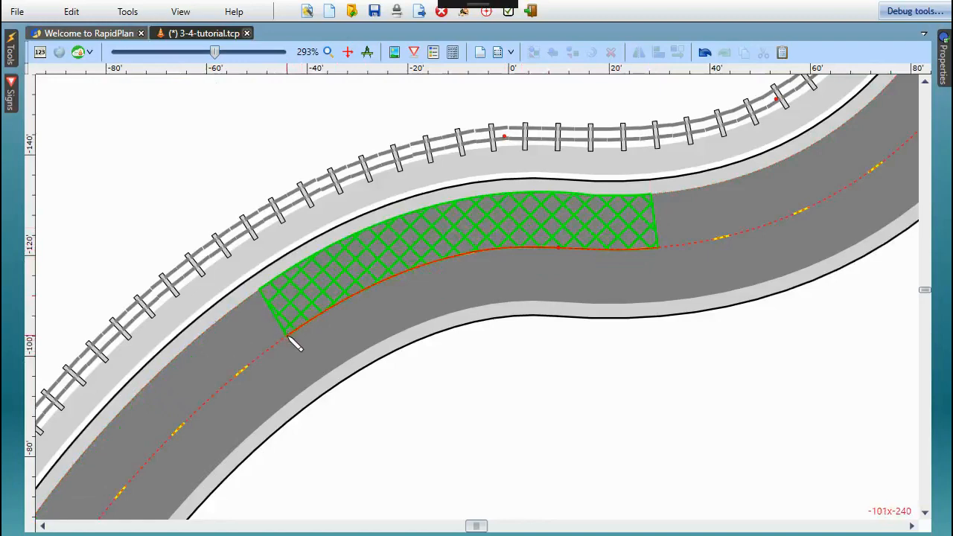
click(286, 340)
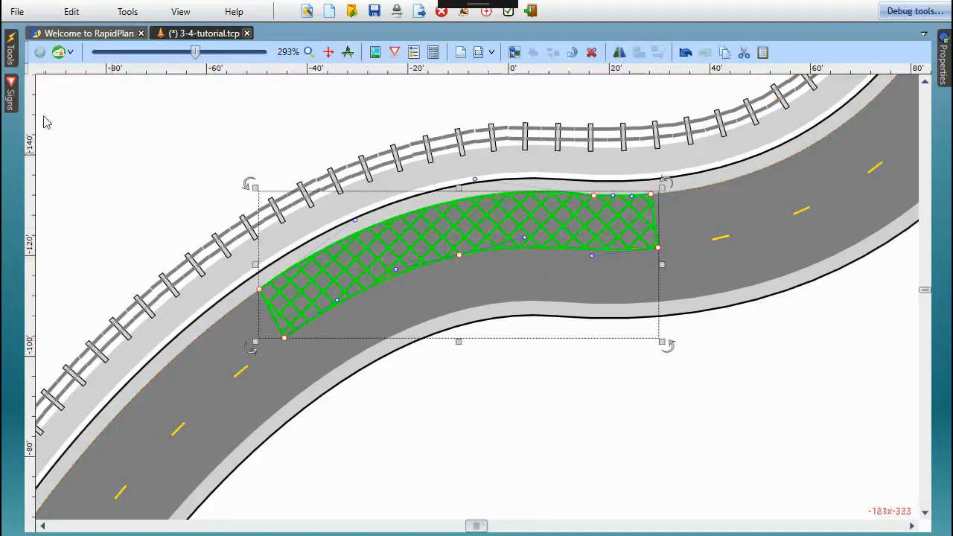
Step: Dimension the work area's upper edge along its curve, from its lower-left corner to its far end
click(12, 50)
click(54, 165)
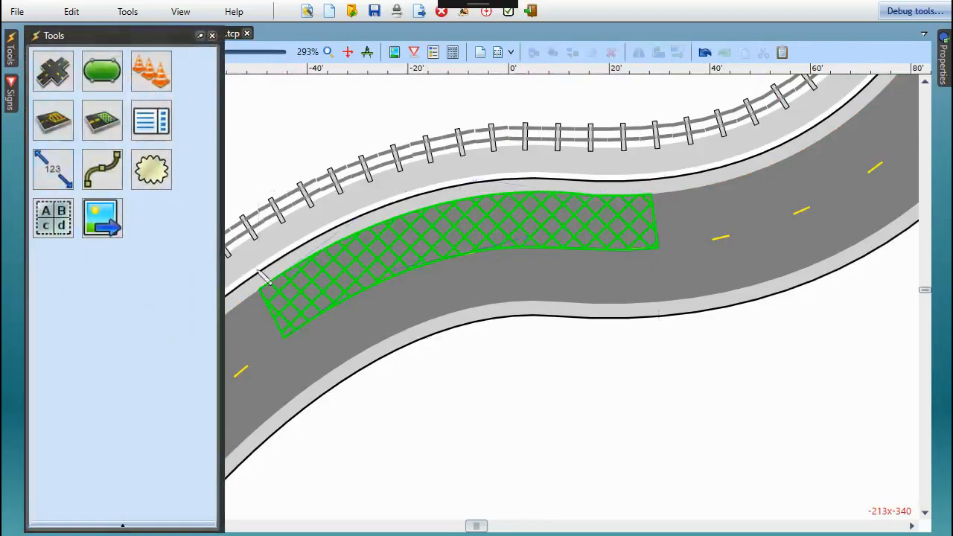
click(259, 289)
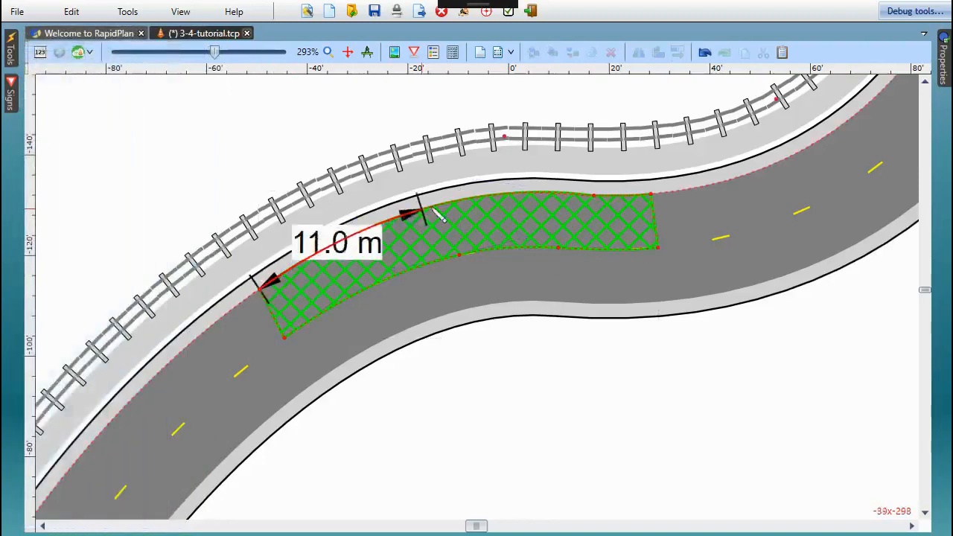
click(652, 195)
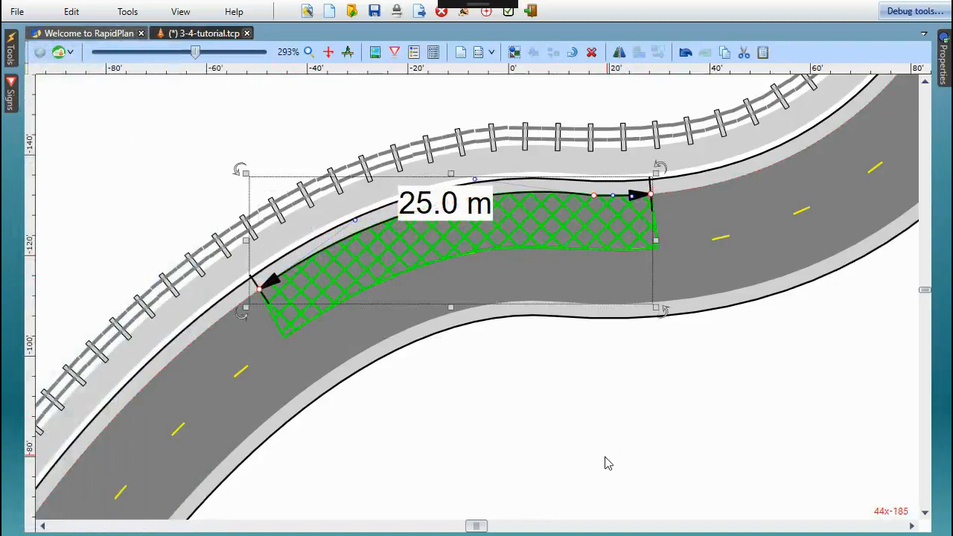
key(ctrl+z)
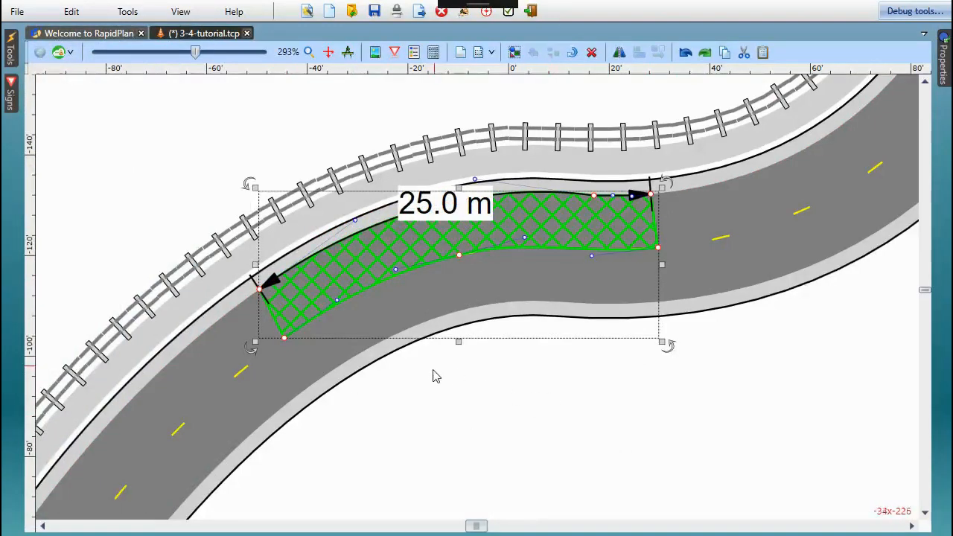
Step: Duplicate the rounded rectangle into a snapped two-by-two grid, and place an enlarged copy against the grid matching its full height
scroll(426, 388, down, 4)
middle_drag(381, 399, 476, 107)
middle_drag(427, 314, 360, 194)
click(215, 290)
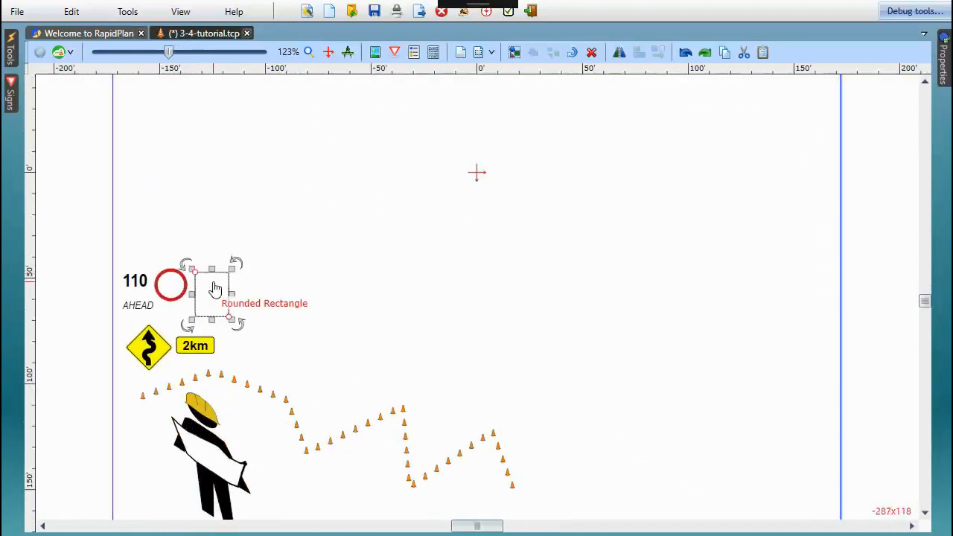
drag(214, 290, 376, 289)
drag(389, 255, 426, 215)
click(436, 244)
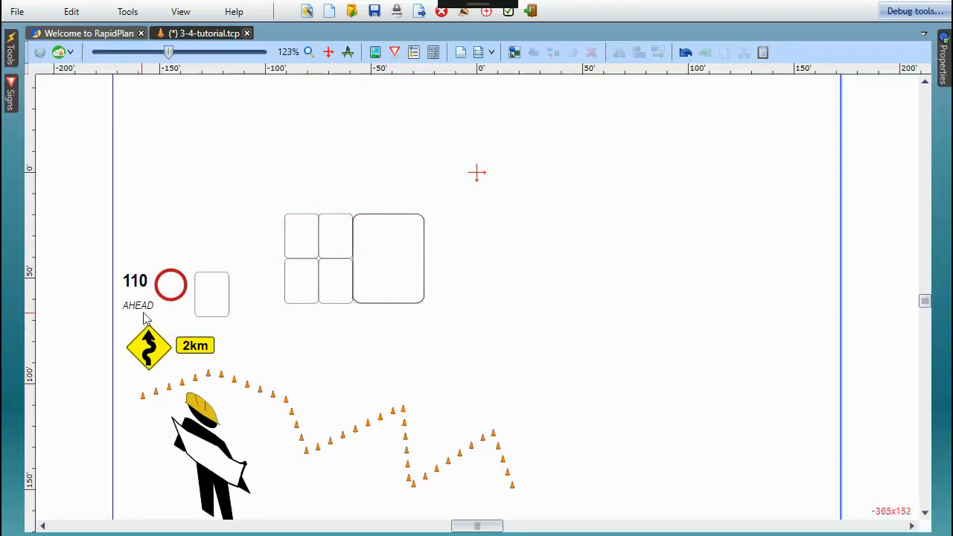
Step: Place a copy of the 110 text at the centre of the red speed-limit ring
scroll(146, 319, up, 10)
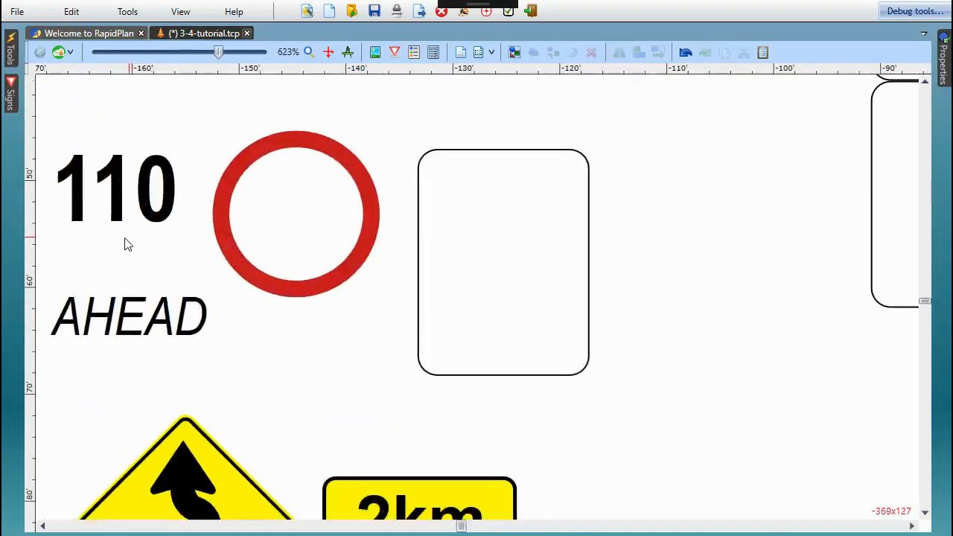
click(127, 192)
drag(128, 192, 303, 216)
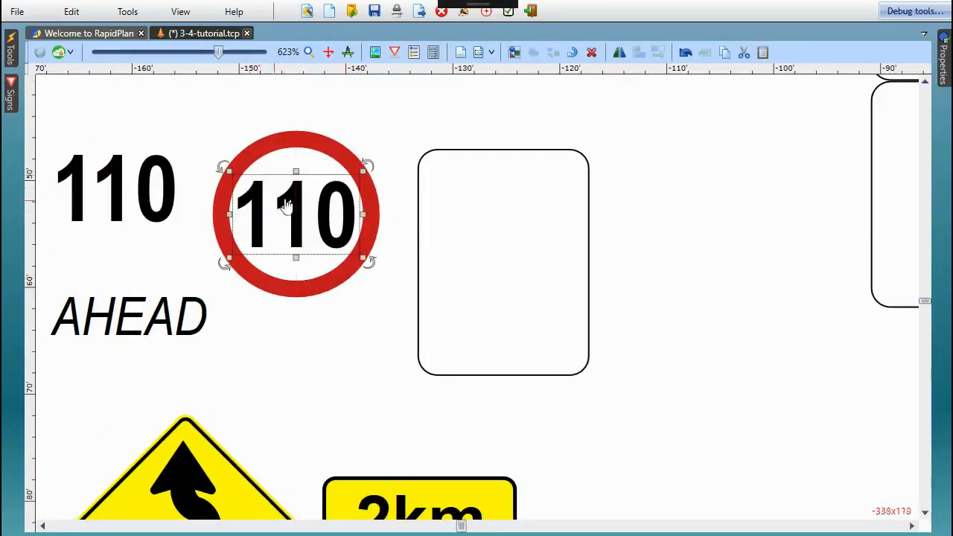
Step: Enlarge the rounded rectangle beside the ring and move the ring with its 110 into its upper part, centred horizontally
drag(202, 89, 420, 326)
click(420, 325)
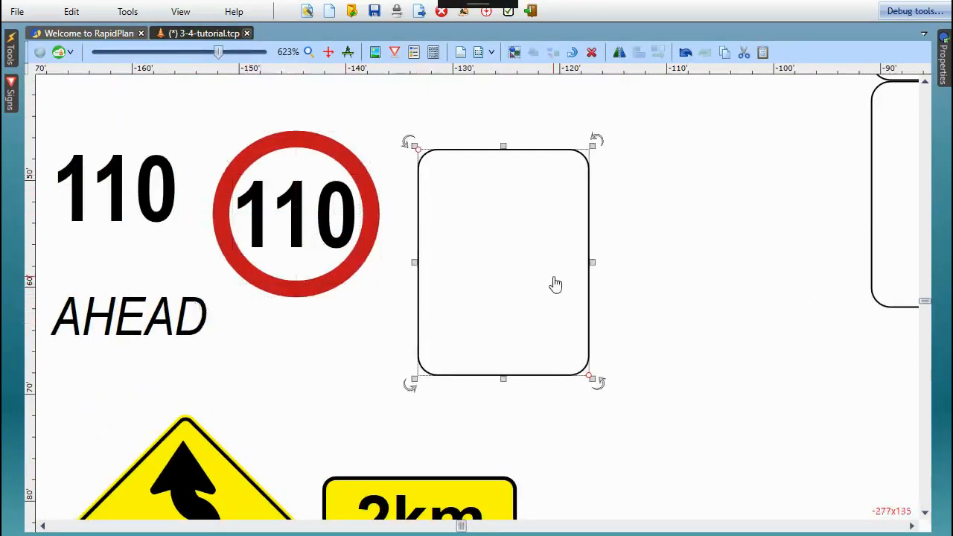
drag(594, 382, 626, 417)
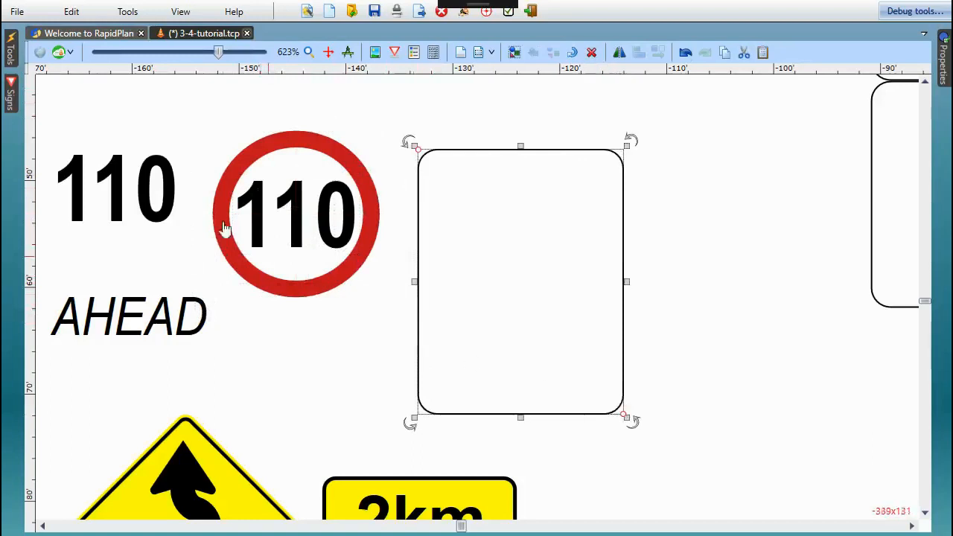
drag(186, 109, 402, 361)
drag(301, 209, 523, 243)
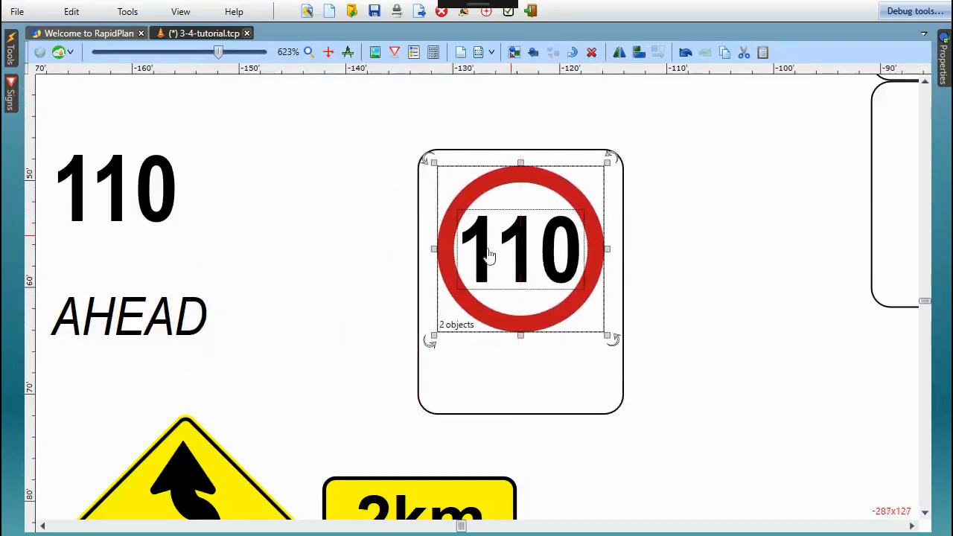
Step: Remove the italics from the AHEAD text and centre it beneath the red ring inside the rounded rectangle
click(137, 316)
key(ctrl+i)
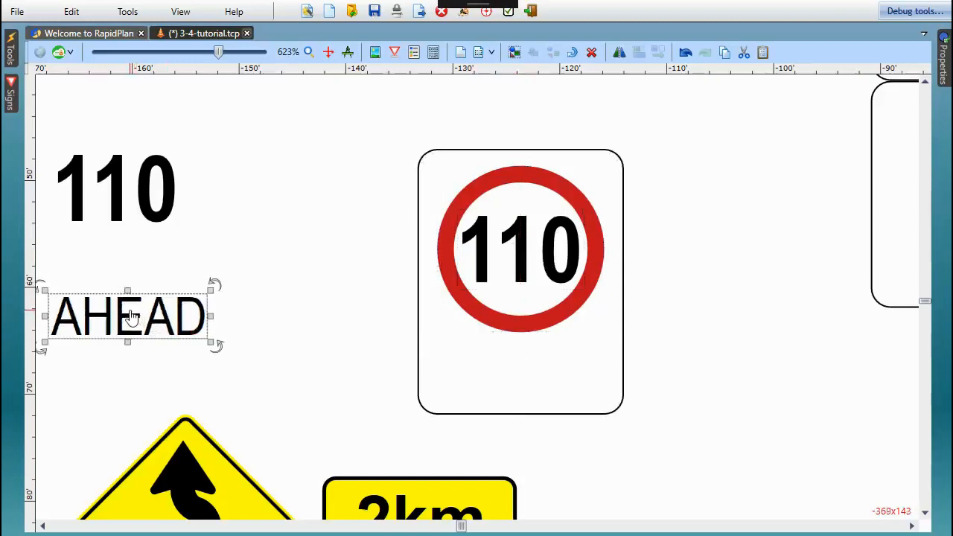
drag(137, 316, 527, 377)
click(648, 419)
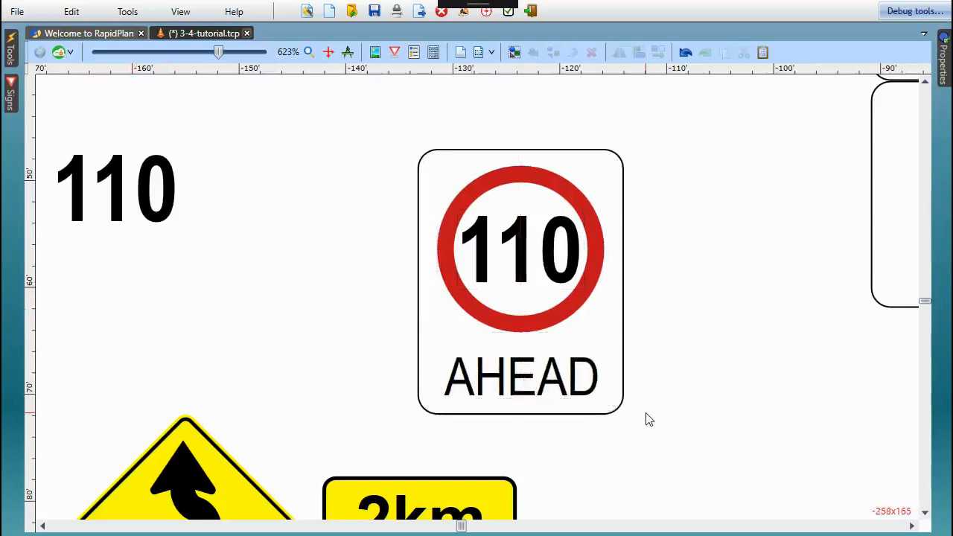
Step: Snap the title box with the project details into the lower-left corner of the main print region
scroll(677, 410, down, 5)
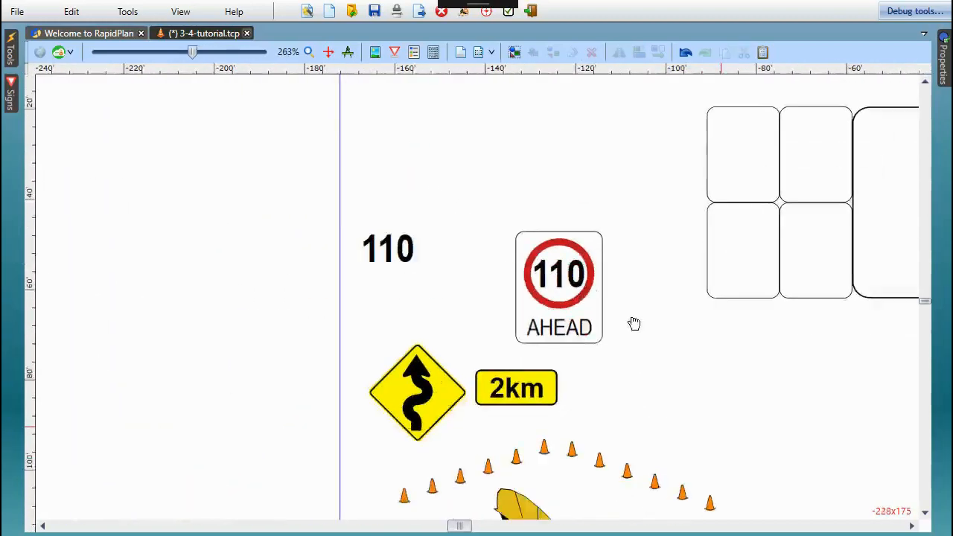
scroll(618, 286, down, 3)
scroll(667, 417, down, 4)
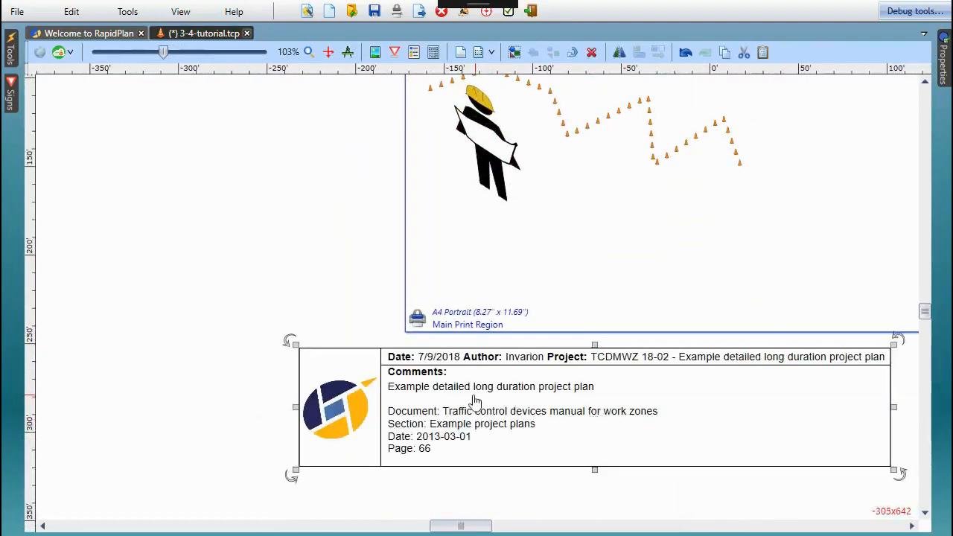
drag(455, 411, 561, 277)
Step: Snap print region 2 directly beneath print region 3, with their left edges aligned
scroll(525, 368, down, 5)
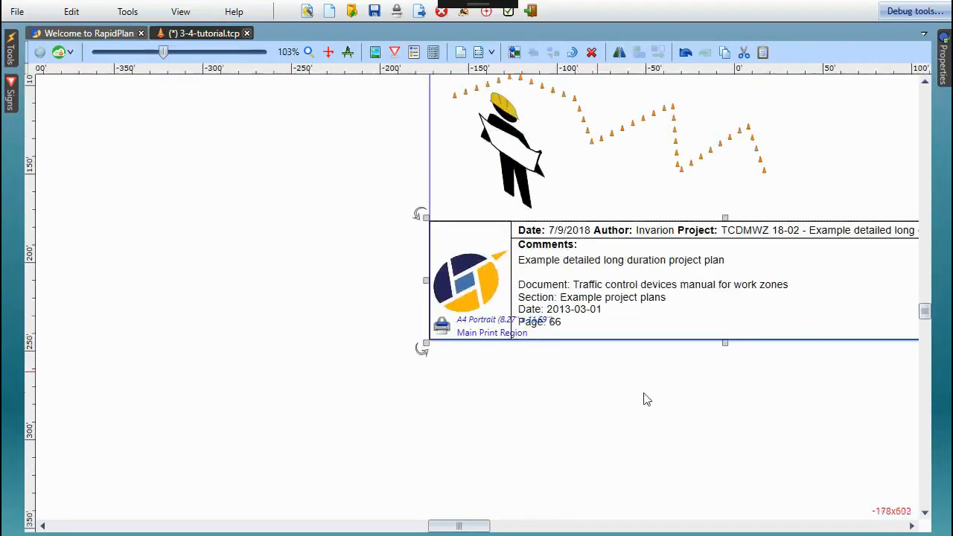
middle_drag(682, 378, 502, 426)
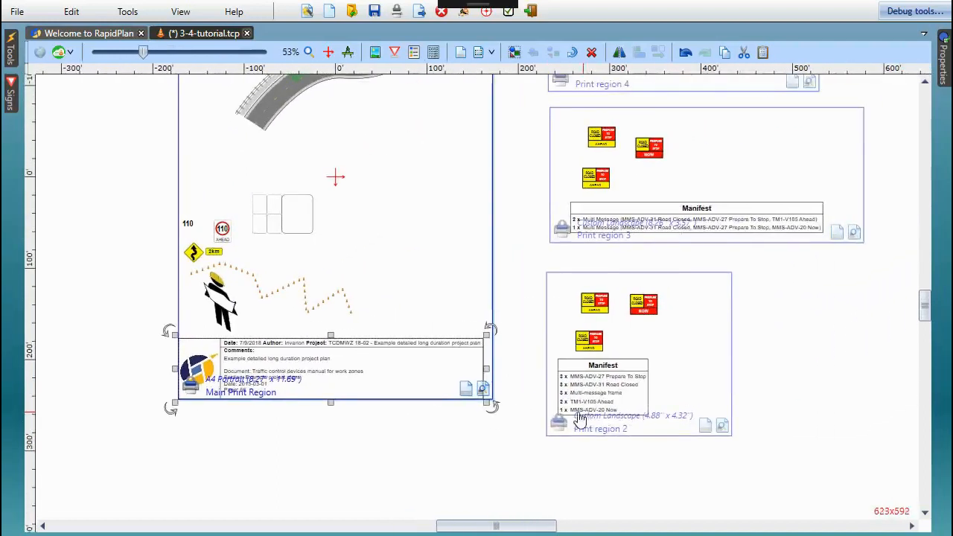
drag(565, 422, 568, 399)
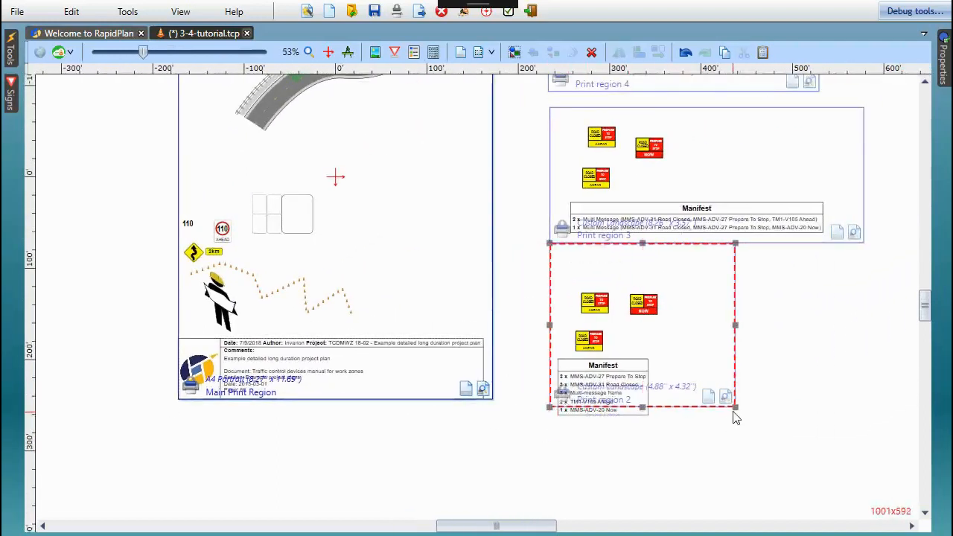
Step: Enlarge print region 2 to 8.26" x 5.56", matching the width of print region 3
drag(739, 410, 863, 454)
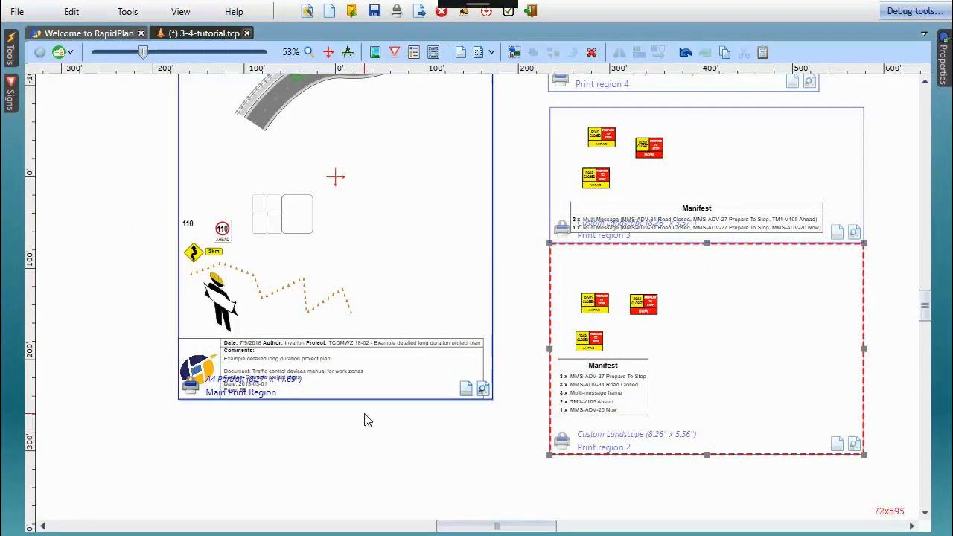
scroll(385, 356, up, 1)
ctrl+scroll(388, 329, down, 2)
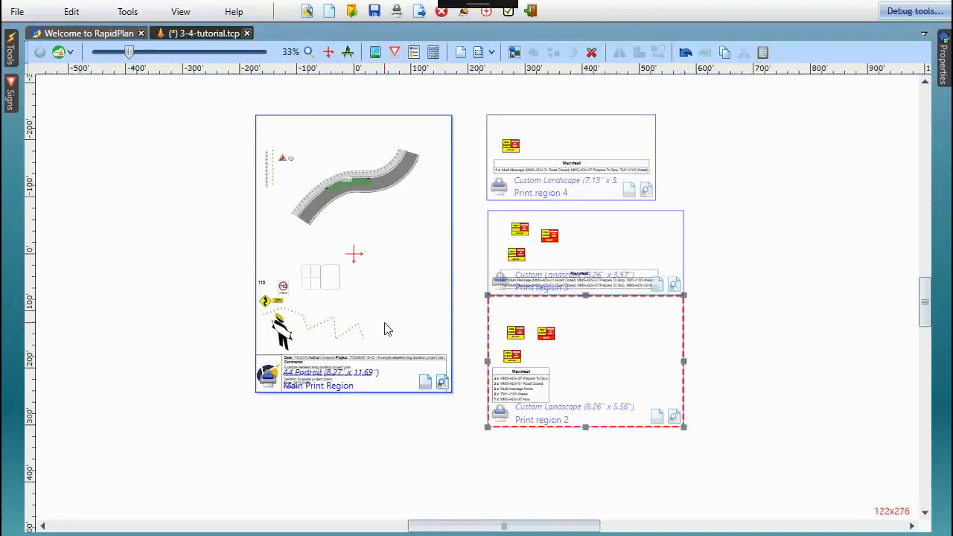
ctrl+scroll(400, 302, up, 1)
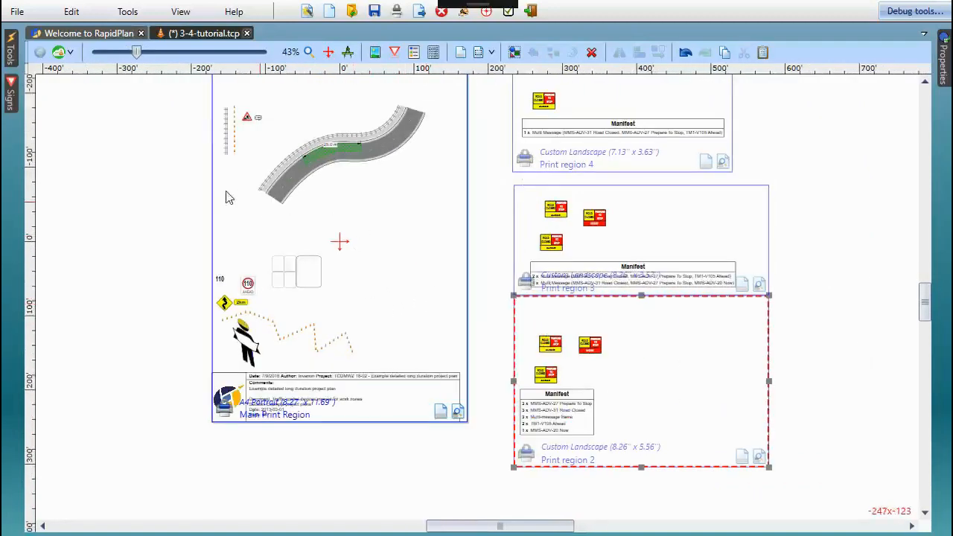
Step: Start a new railway track and turn on snapping with the point snapping option
click(230, 149)
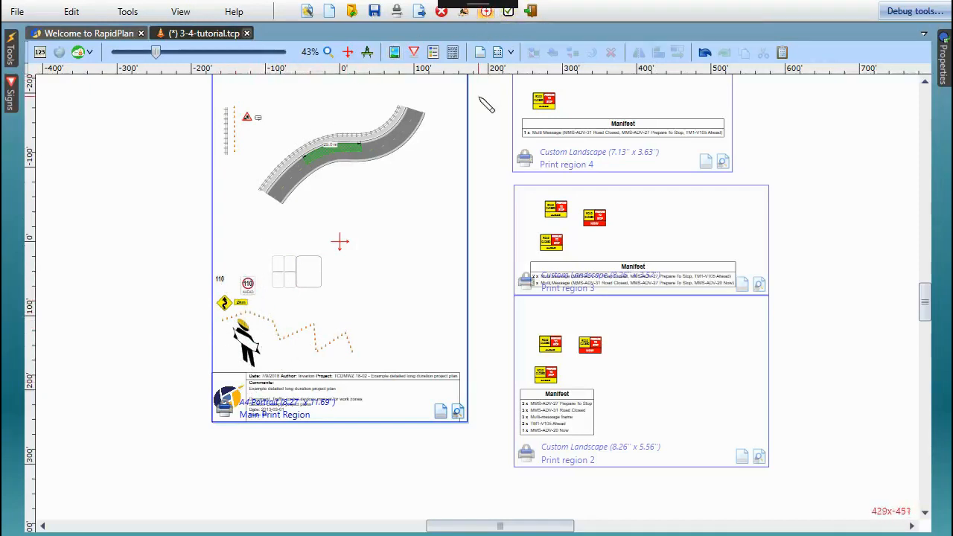
click(487, 12)
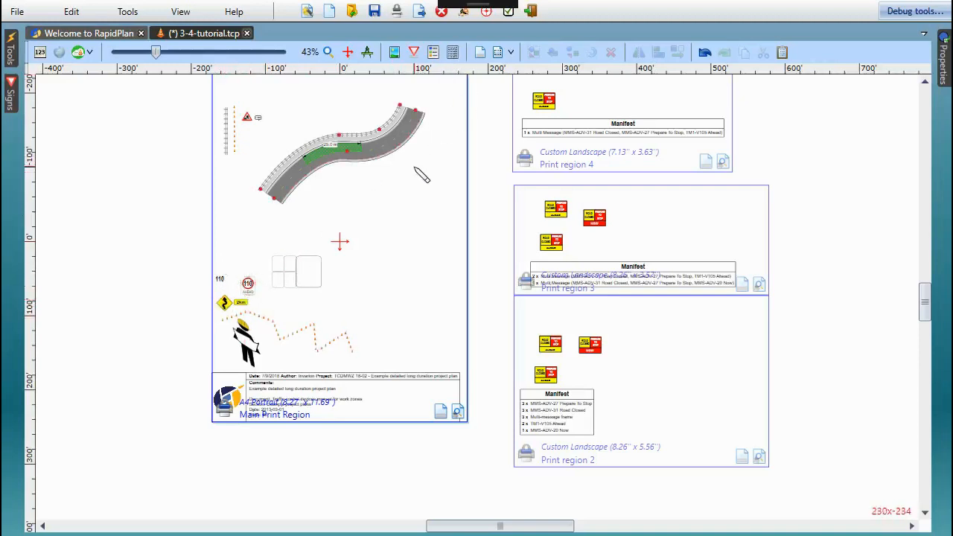
right_click(488, 14)
click(525, 22)
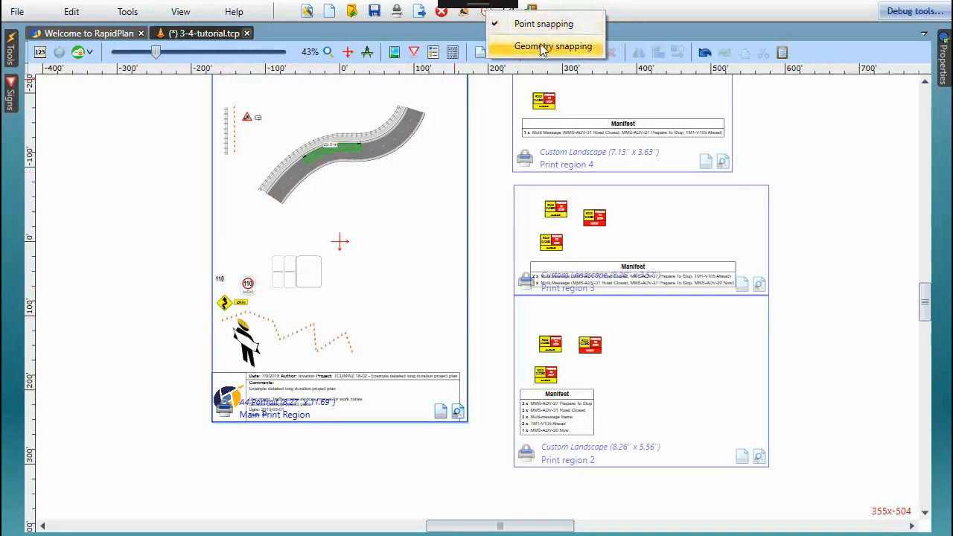
Step: Try drawing a railway track past the curved road's snap points, then discard it and undo print region 2's enlargement
click(248, 197)
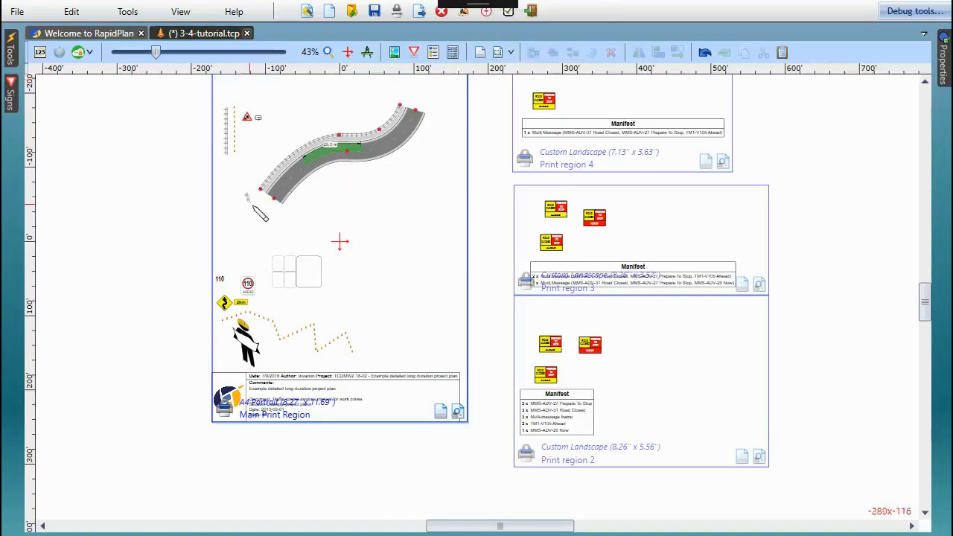
drag(265, 192, 403, 108)
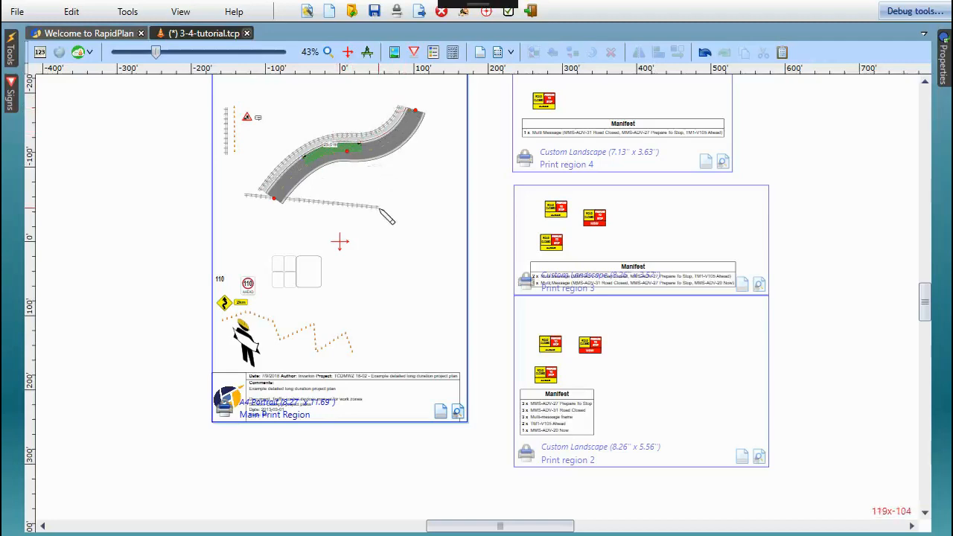
key(Escape)
key(ctrl+z)
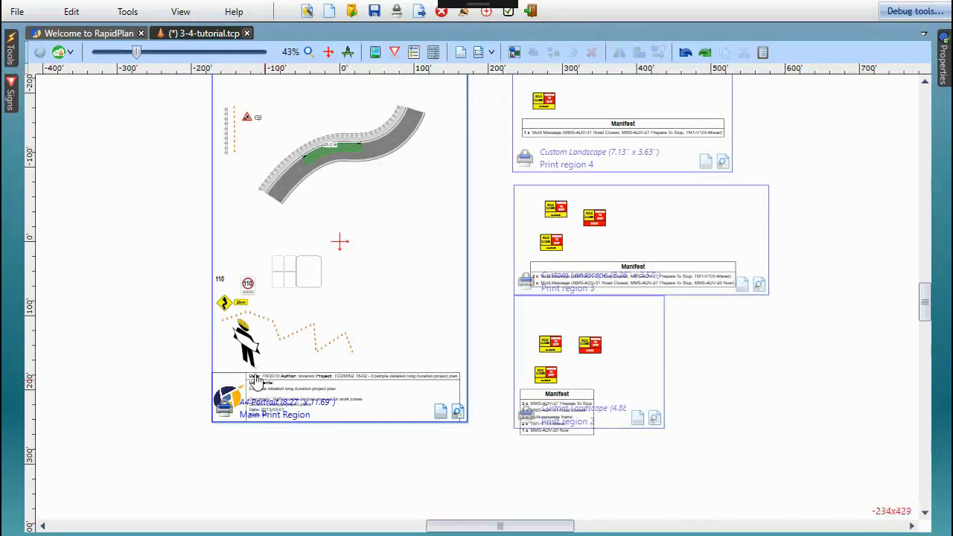
Step: Crop the worker symbol with a rectangle around its helmet, head and upper shoulder
scroll(280, 368, up, 8)
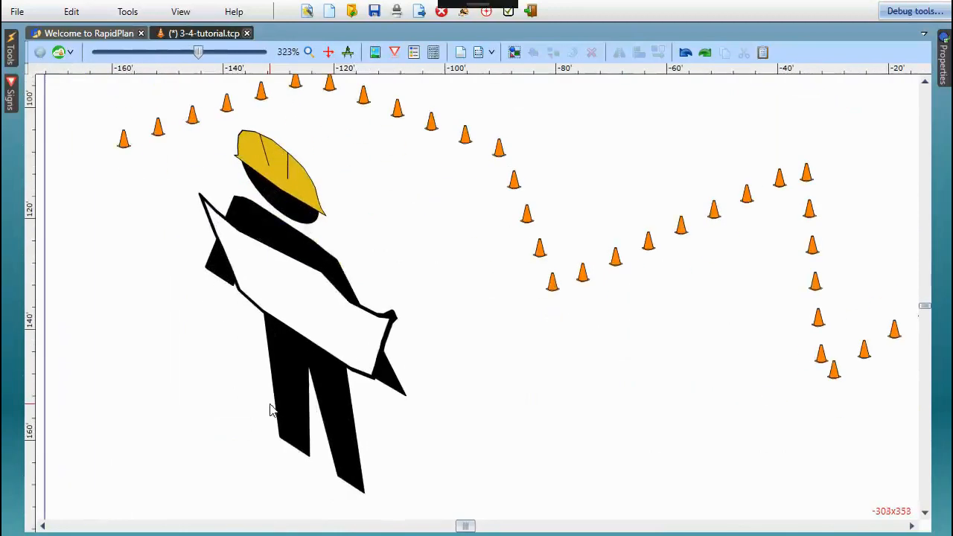
right_click(282, 181)
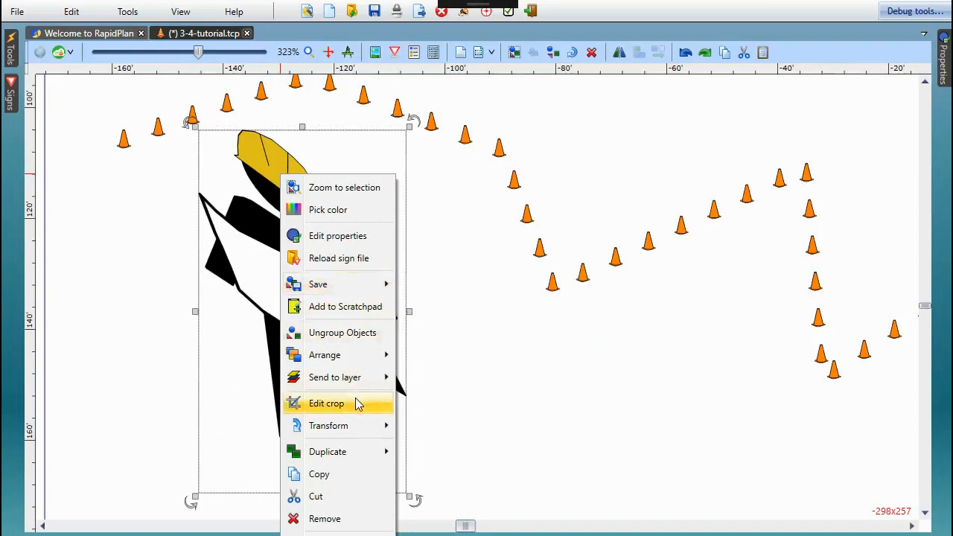
click(346, 403)
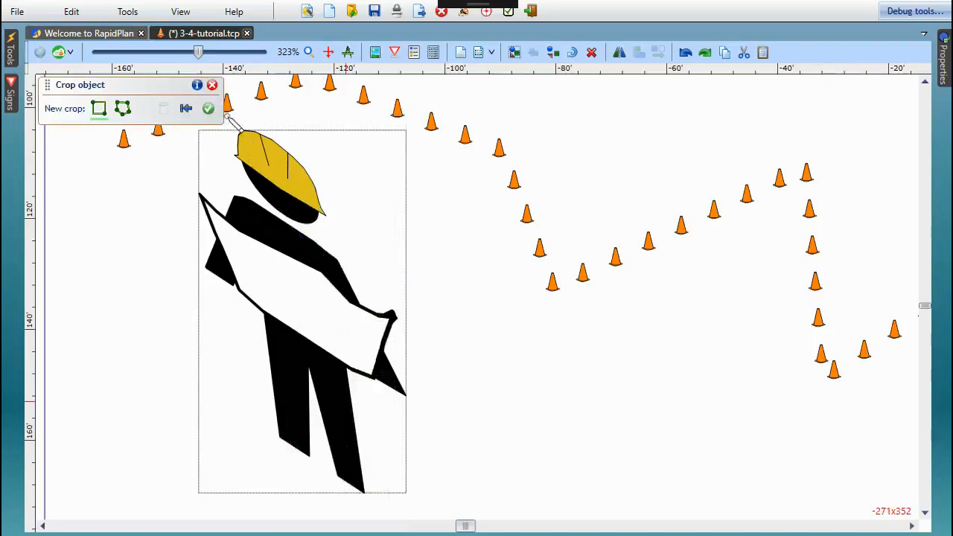
drag(228, 116, 332, 233)
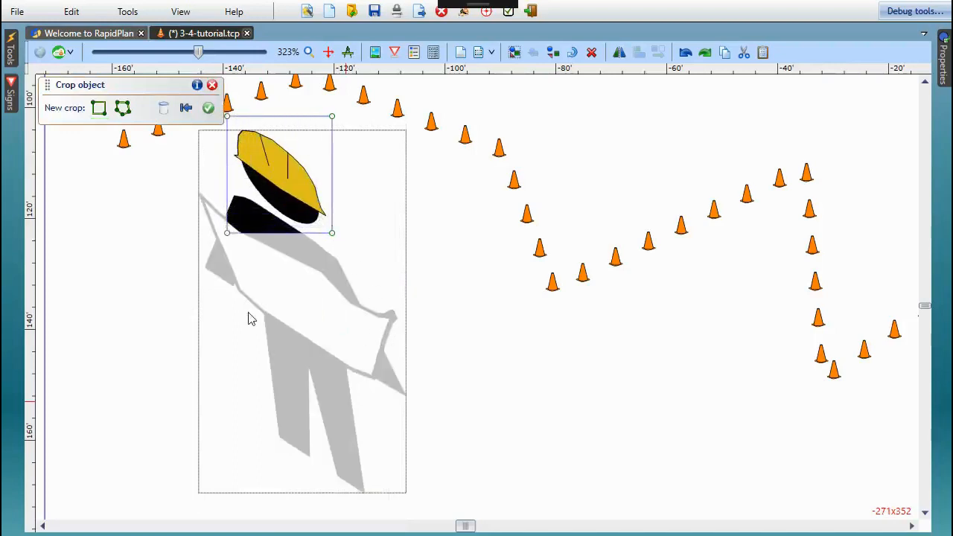
click(268, 315)
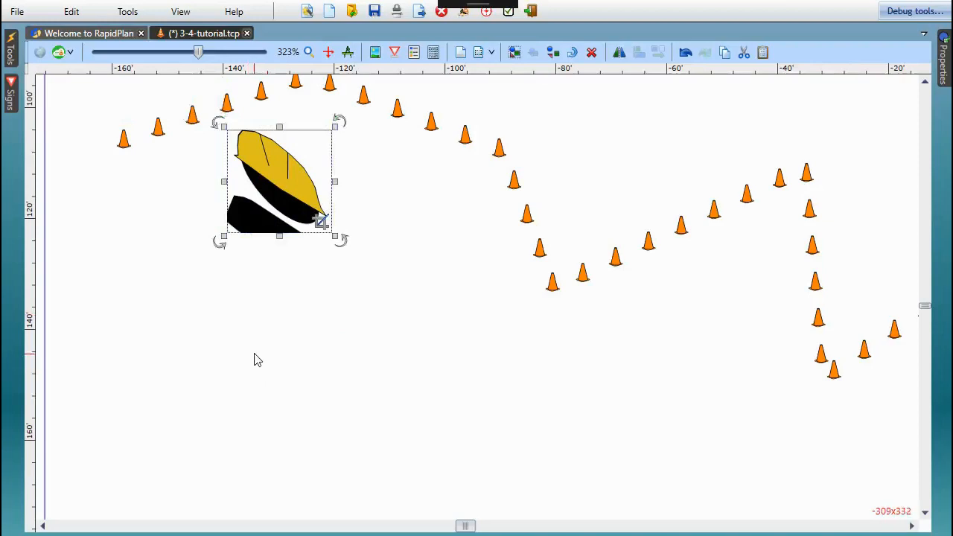
Step: Reshape the worker symbol's existing crop by moving its lower edge and both lower corners to follow the underside of the head
right_click(262, 153)
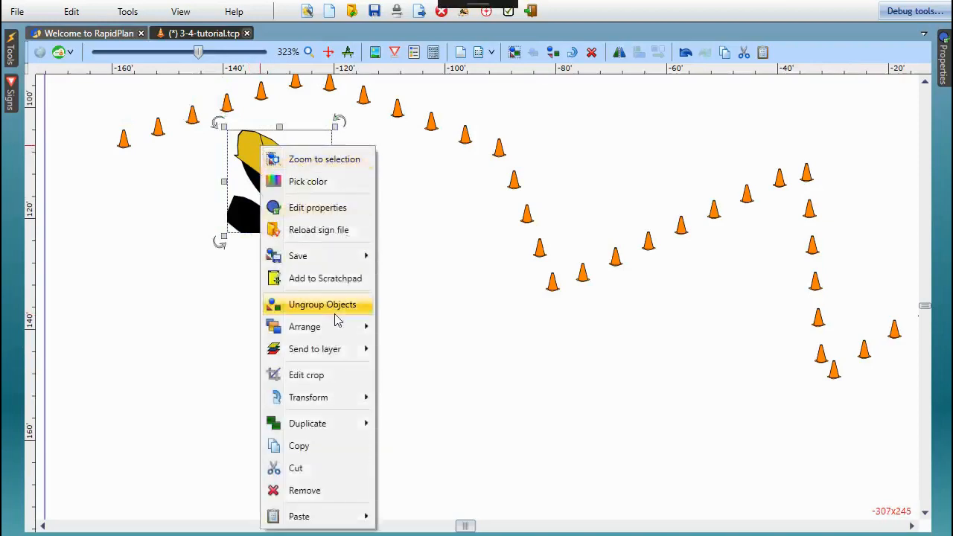
click(331, 382)
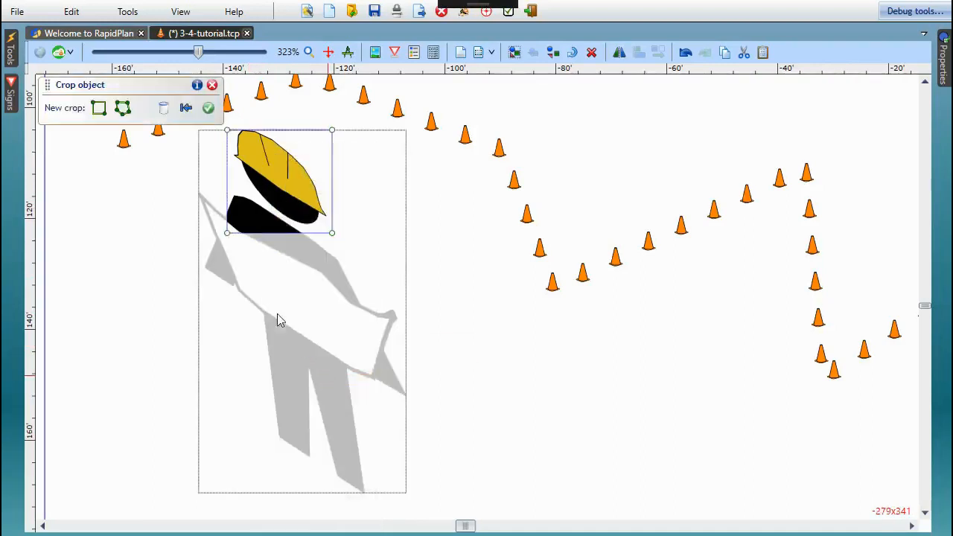
drag(264, 254, 269, 232)
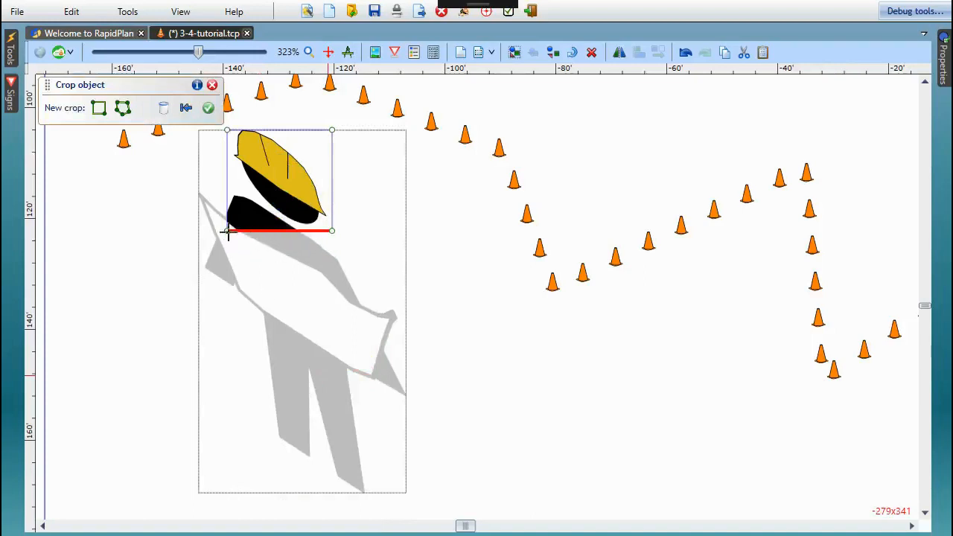
drag(227, 231, 252, 199)
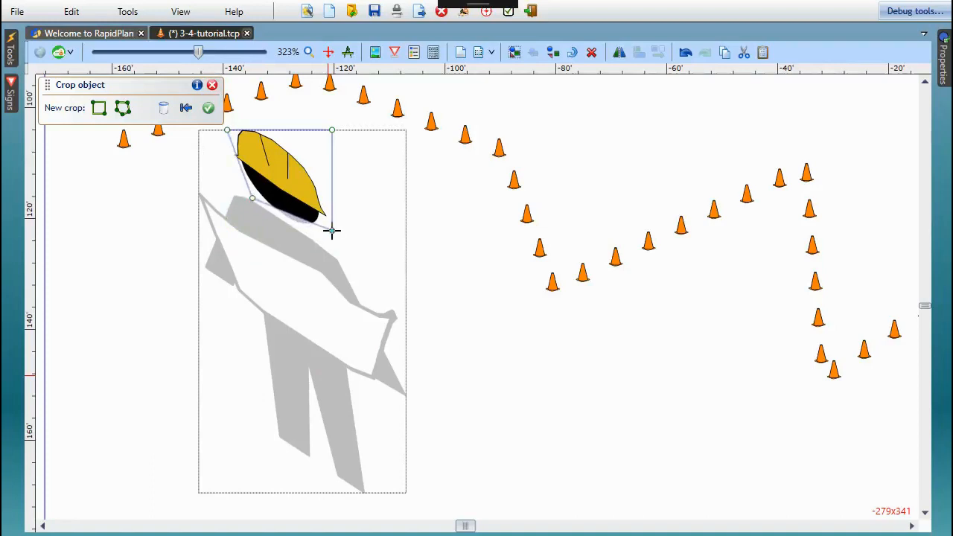
drag(332, 232, 326, 241)
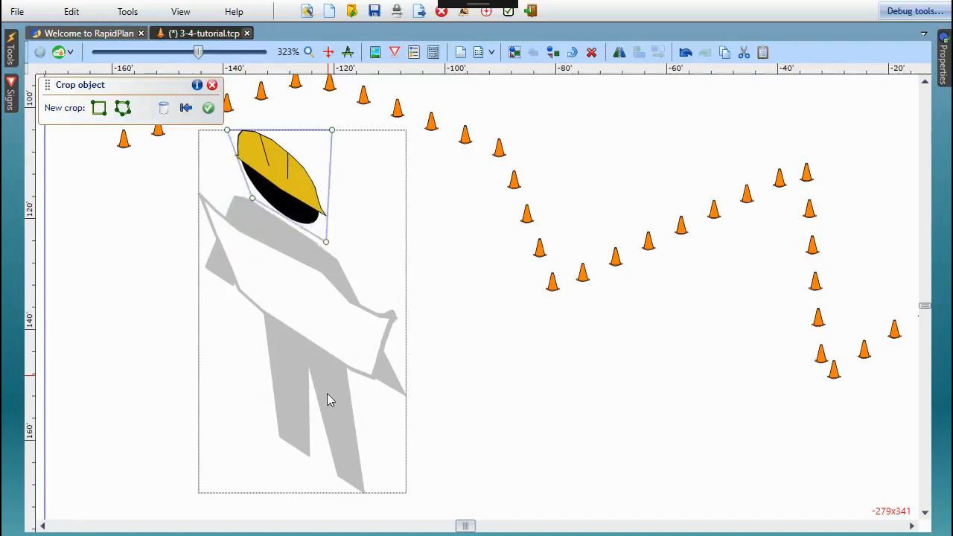
Step: Replace the worker symbol's crop with a new rectangle spanning the lower helmet, head and upper shoulder
click(99, 110)
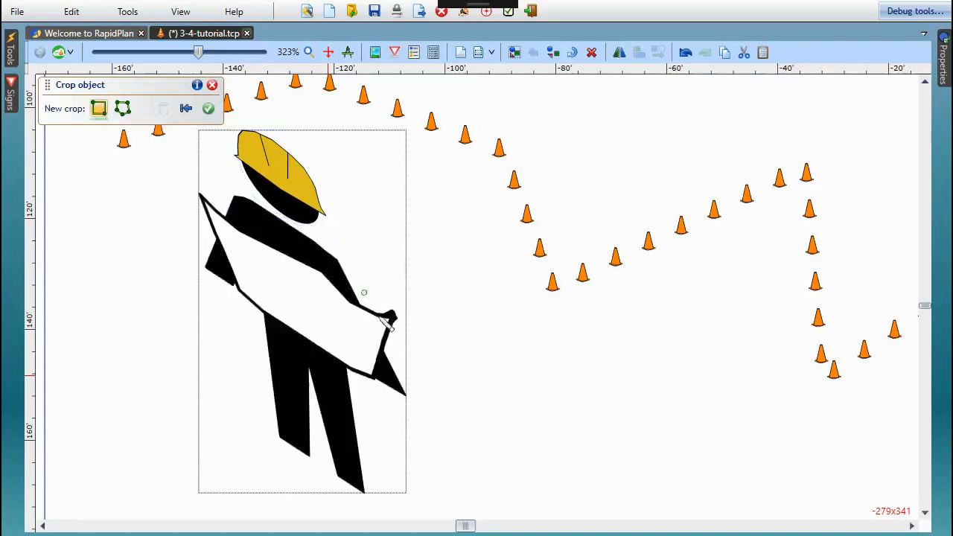
drag(233, 155, 340, 285)
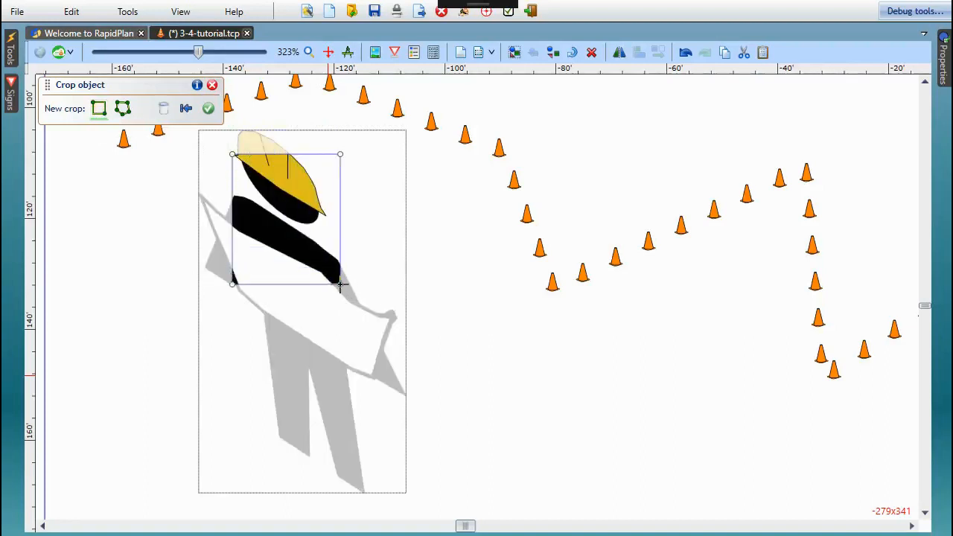
Step: Crop the worker symbol with a new polygon tracing the outline of the white torso area, and apply the crop
click(123, 108)
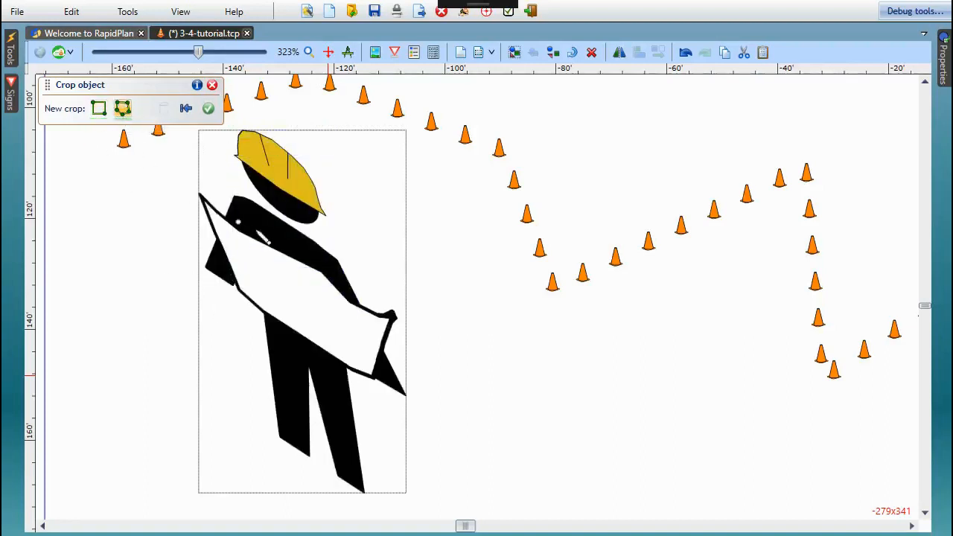
click(201, 195)
click(242, 230)
click(325, 270)
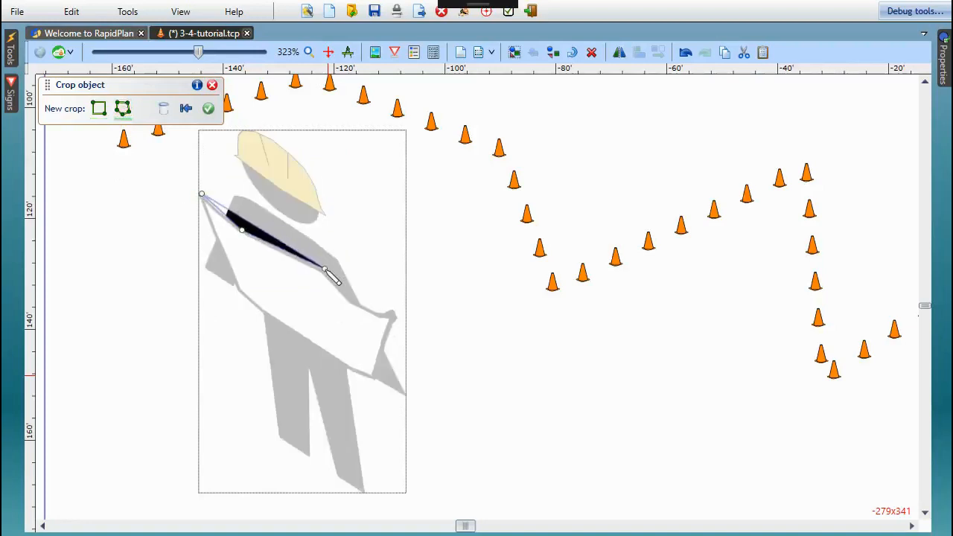
click(350, 301)
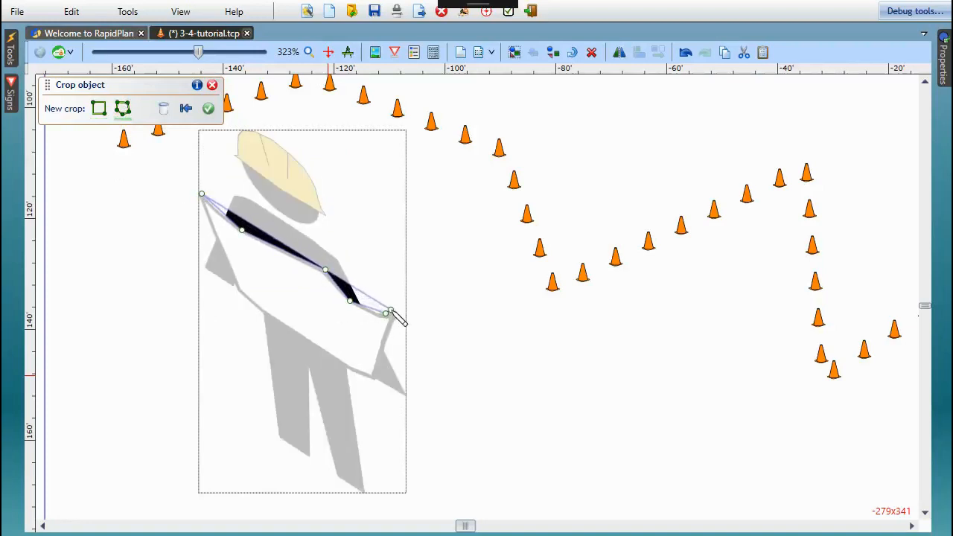
click(386, 313)
click(394, 323)
click(375, 382)
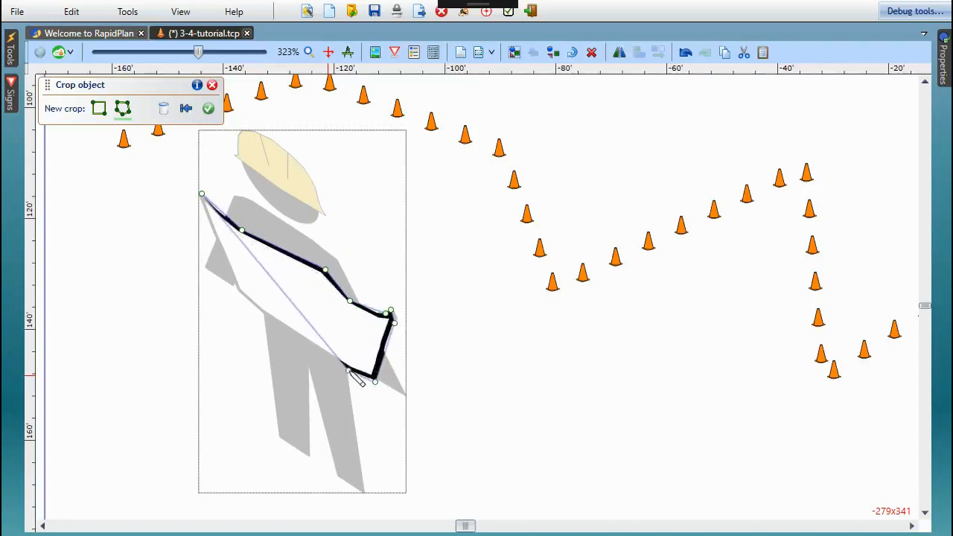
click(348, 370)
click(233, 291)
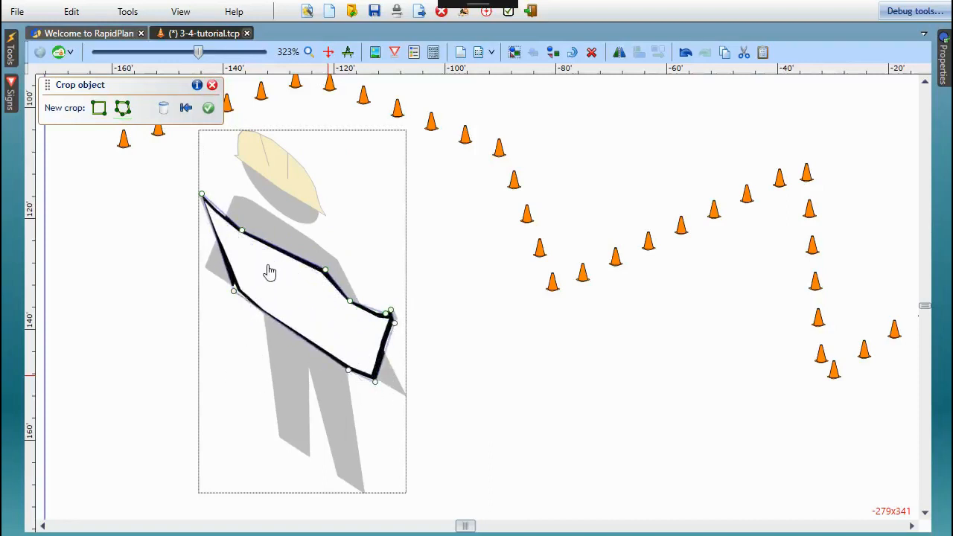
click(208, 109)
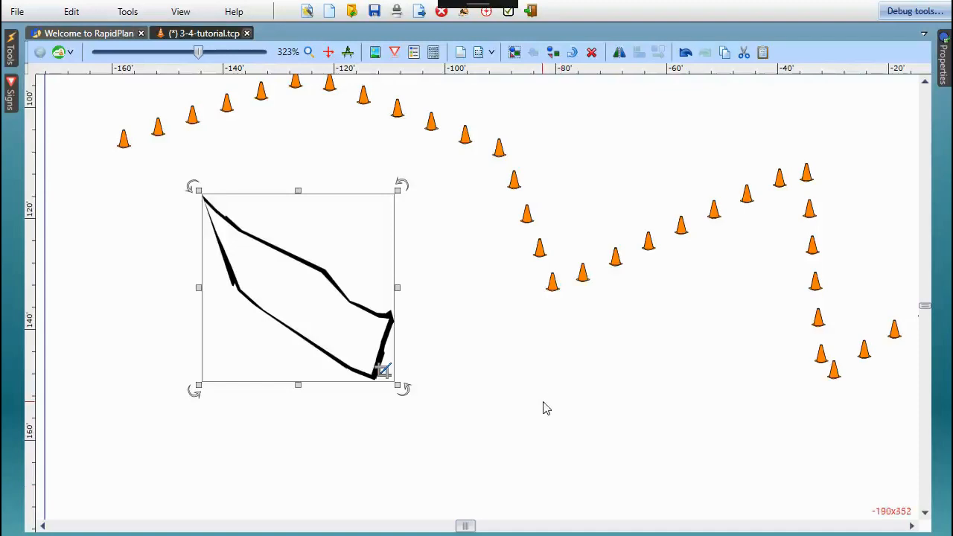
Step: Draw a four-point cloud shape around the green hatched work area and its 25.0 m dimension on the curved road
scroll(551, 376, down, 2)
scroll(583, 298, down, 1)
middle_drag(653, 140, 518, 396)
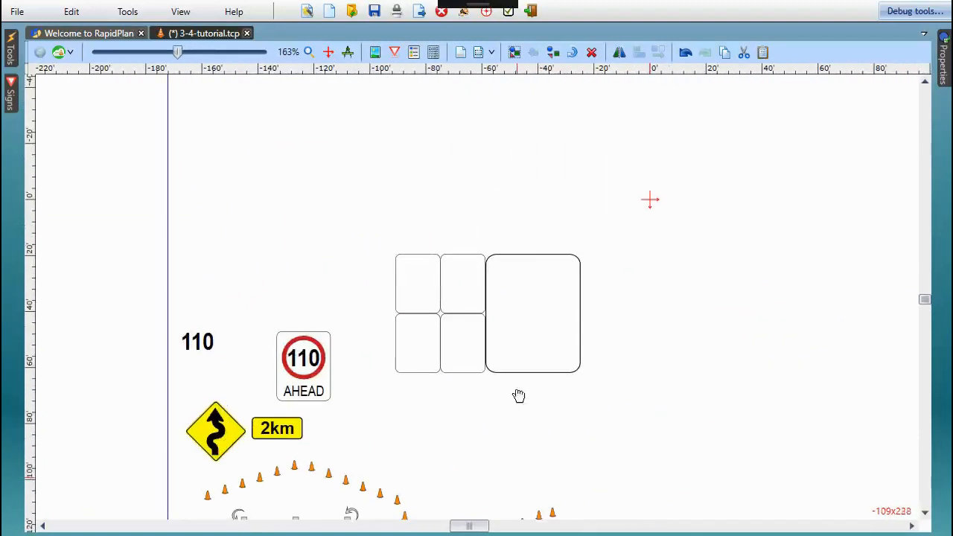
middle_drag(555, 266, 488, 458)
middle_drag(604, 210, 514, 451)
scroll(528, 390, down, 1)
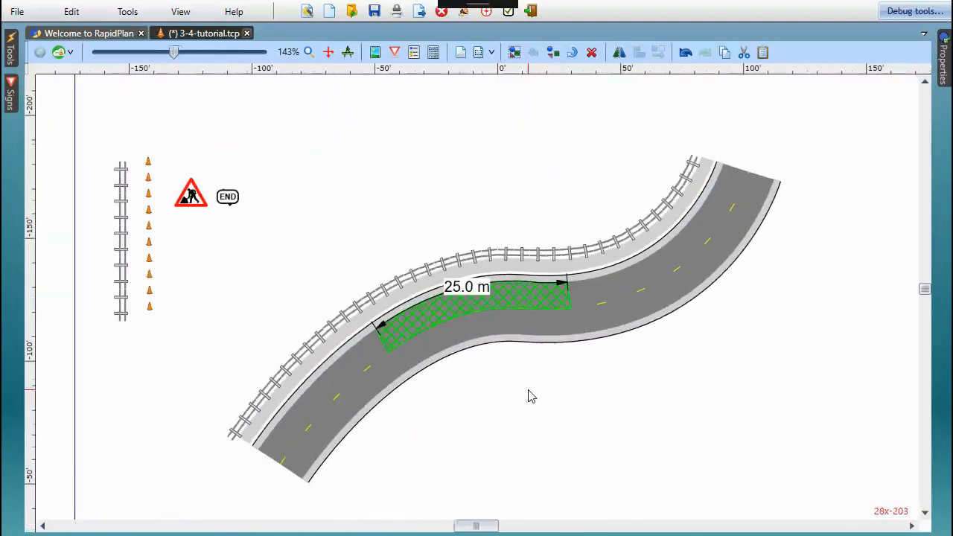
middle_drag(568, 402, 495, 270)
middle_drag(423, 223, 412, 251)
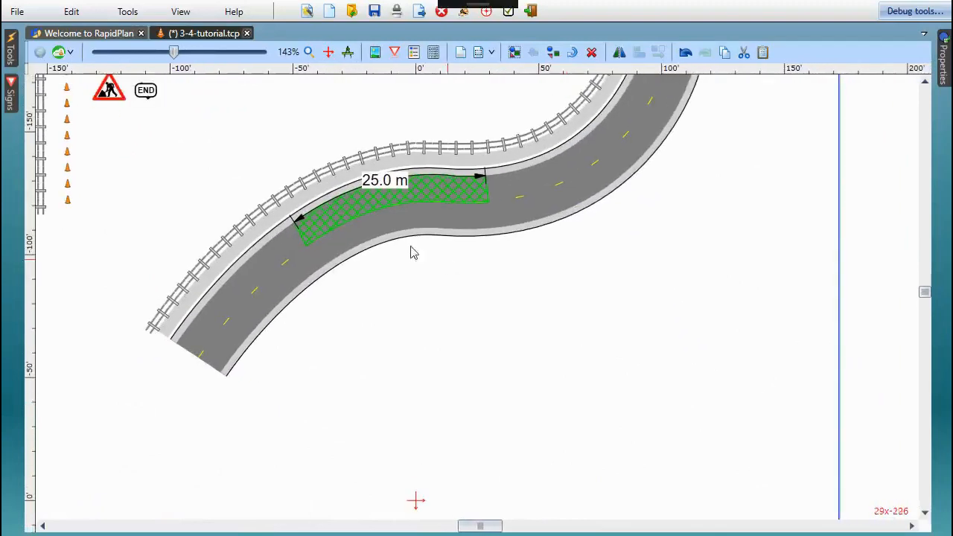
click(10, 58)
click(160, 170)
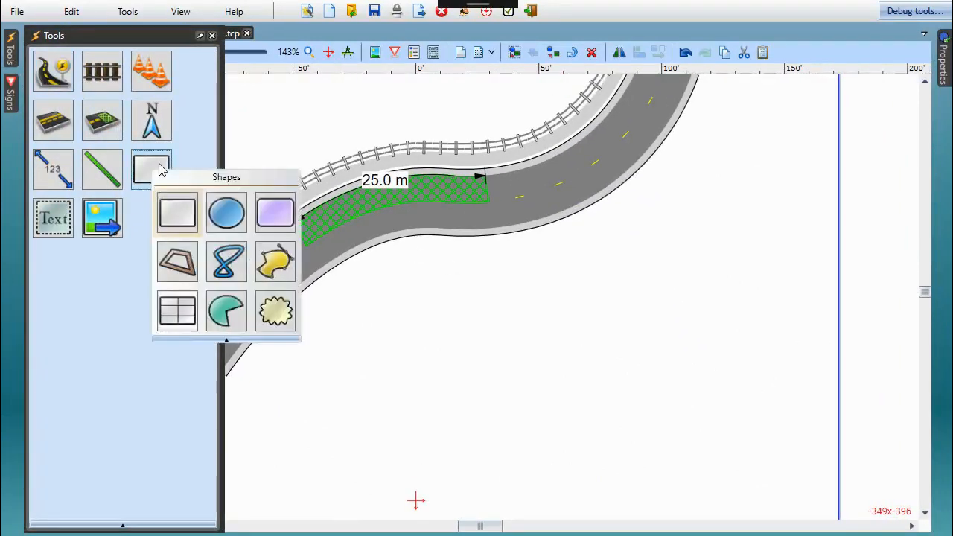
click(287, 313)
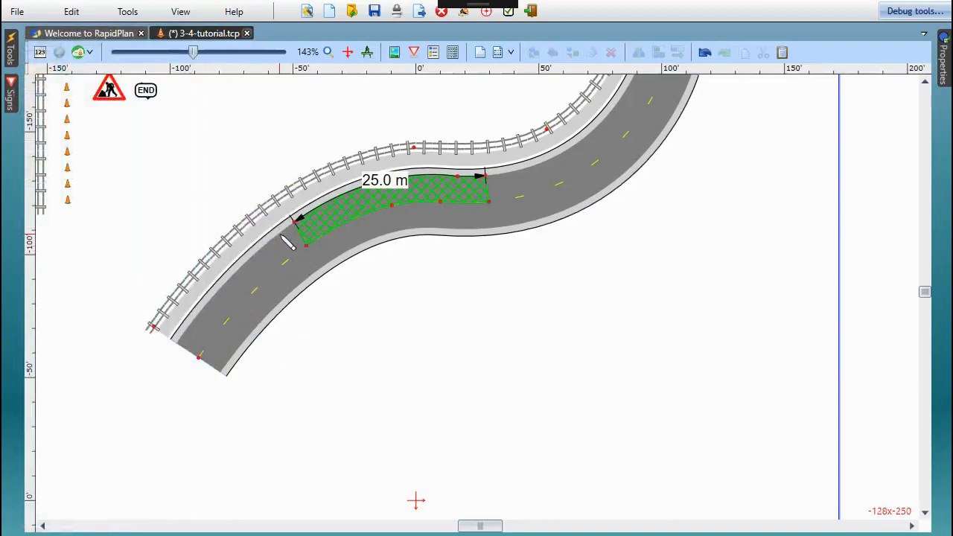
click(280, 235)
click(365, 167)
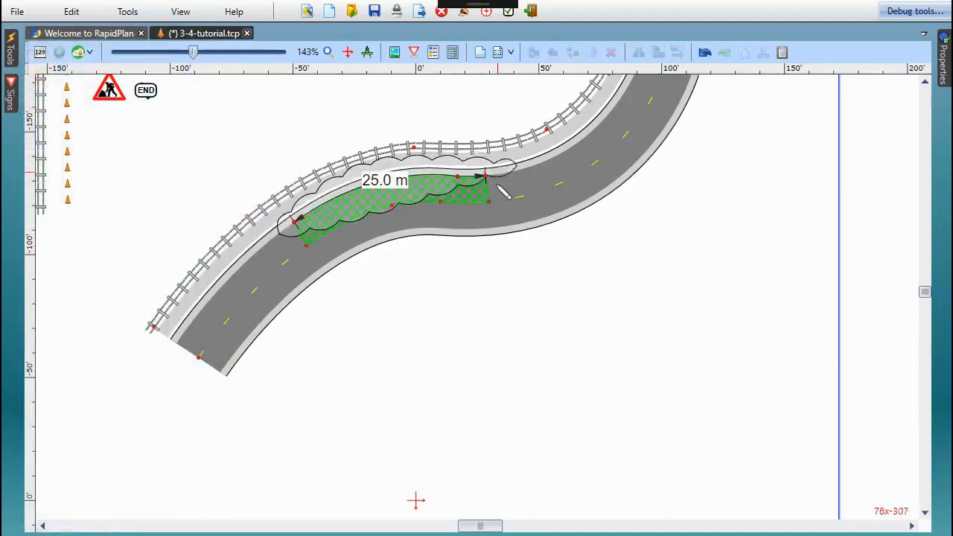
click(499, 210)
click(321, 250)
right_click(320, 250)
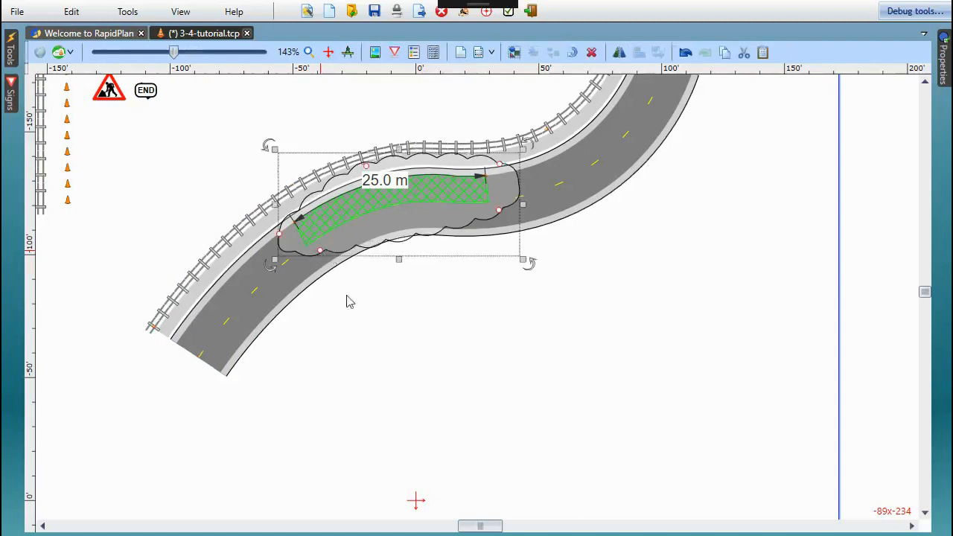
Step: Place number stamps 1, 2 and 3 in a horizontal row below the curved road
mouse_move(15, 50)
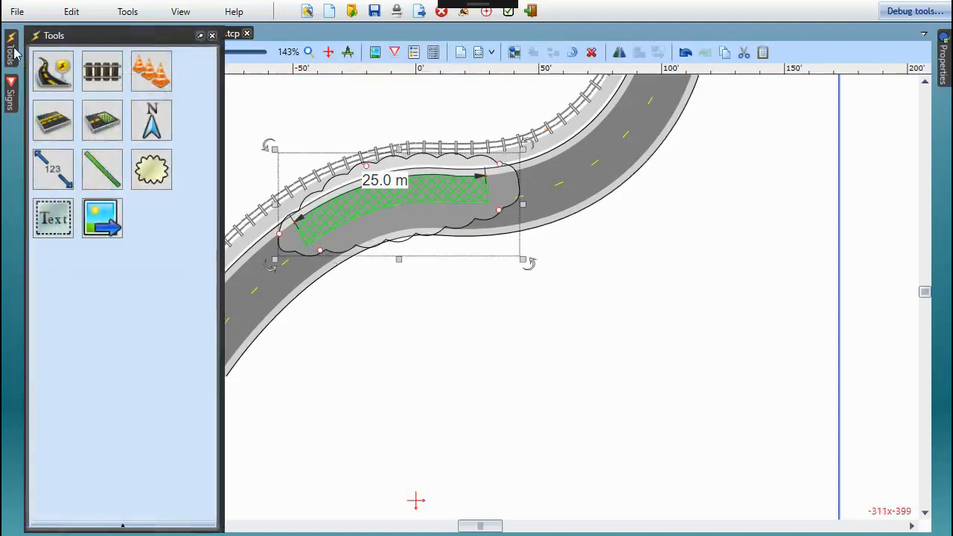
click(152, 119)
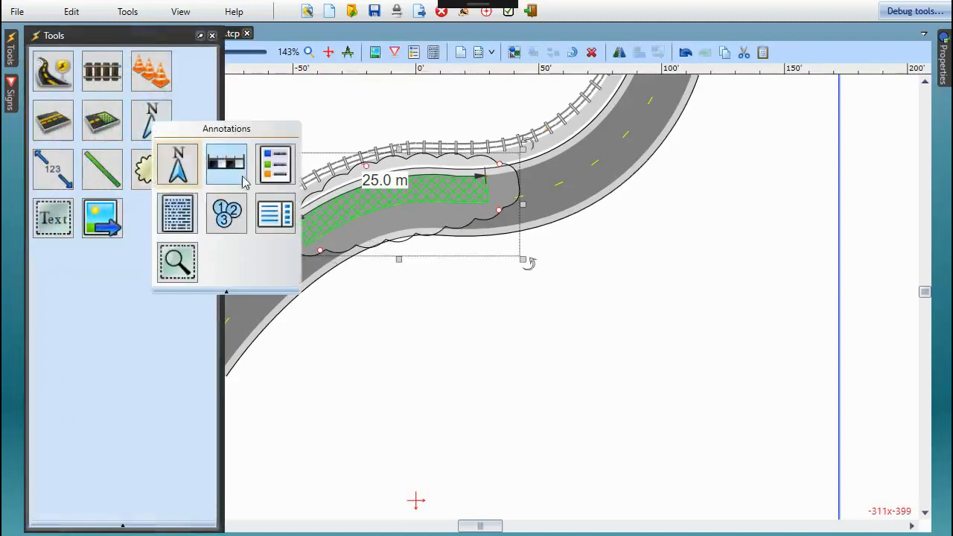
click(230, 212)
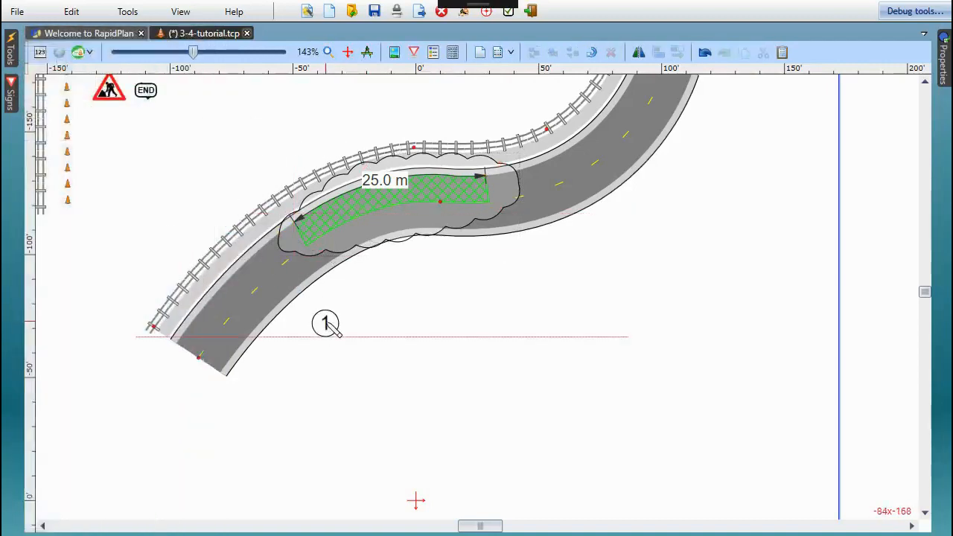
click(324, 323)
click(395, 323)
click(478, 323)
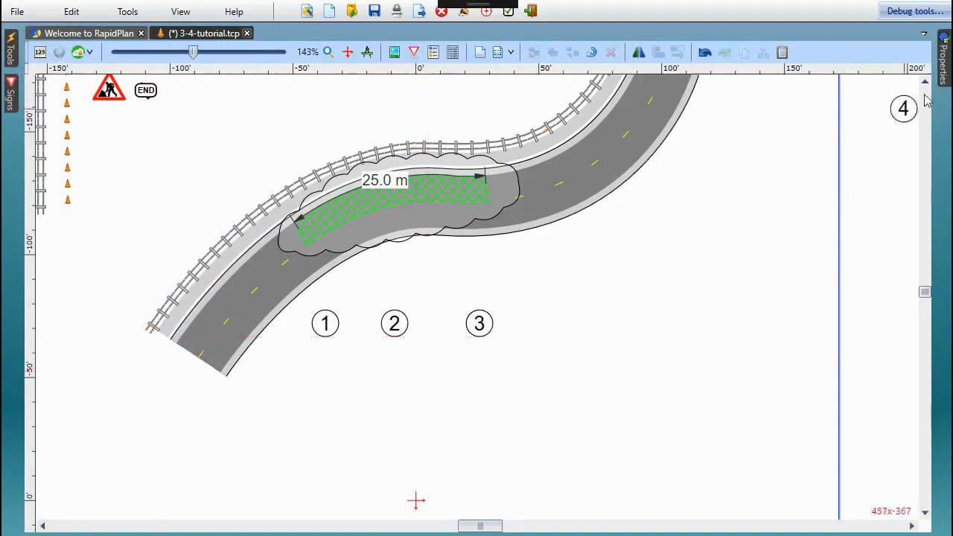
Step: Set the stamp value to b and place stamps b, c, d and e in a row beneath the numbered ones
mouse_move(950, 68)
click(899, 145)
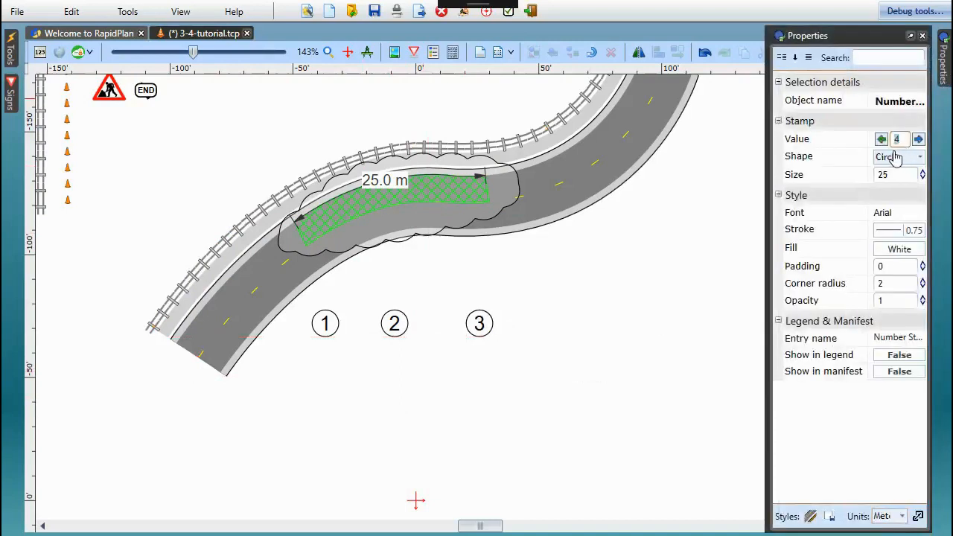
text(b)
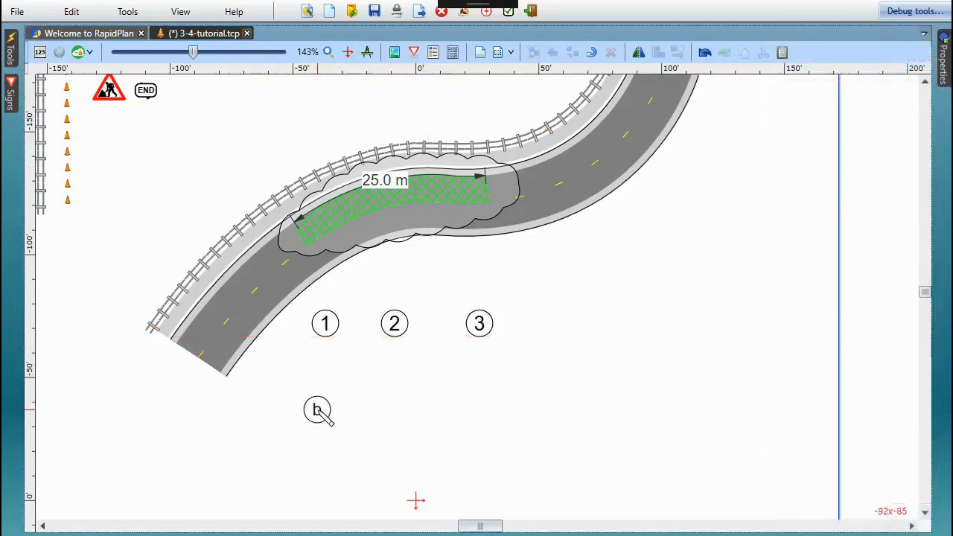
click(321, 414)
click(396, 418)
click(463, 416)
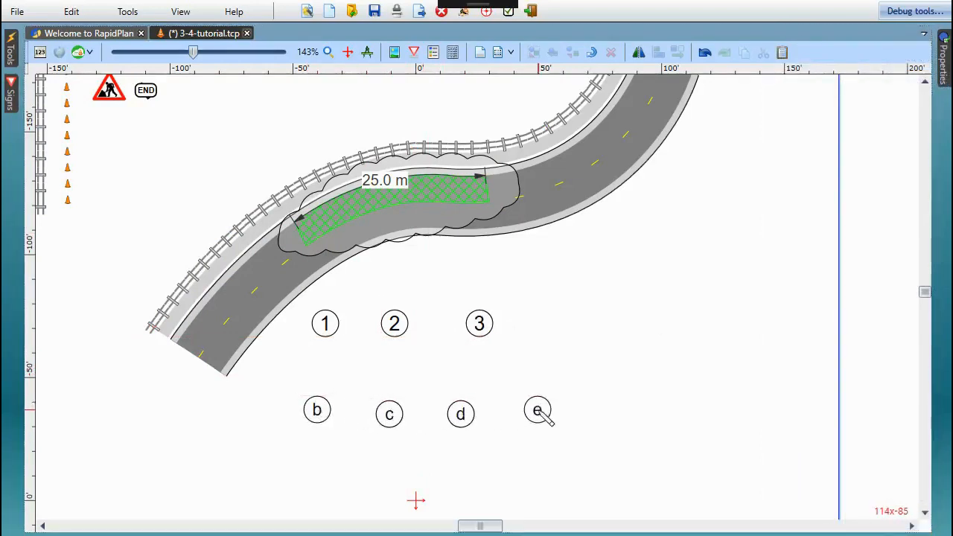
click(539, 411)
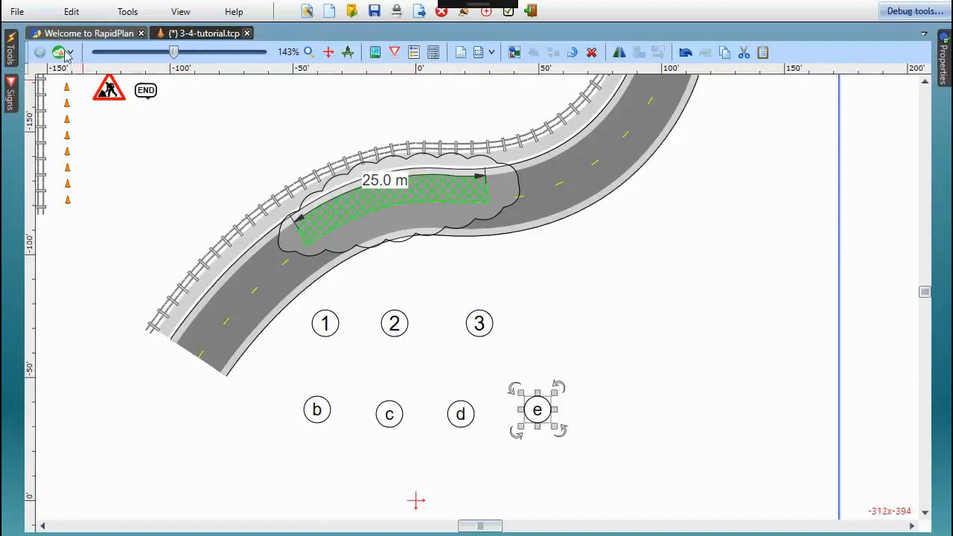
Step: Create a text table with 2 columns and 2 rows and place it to the right of the stamps
mouse_move(11, 50)
click(52, 218)
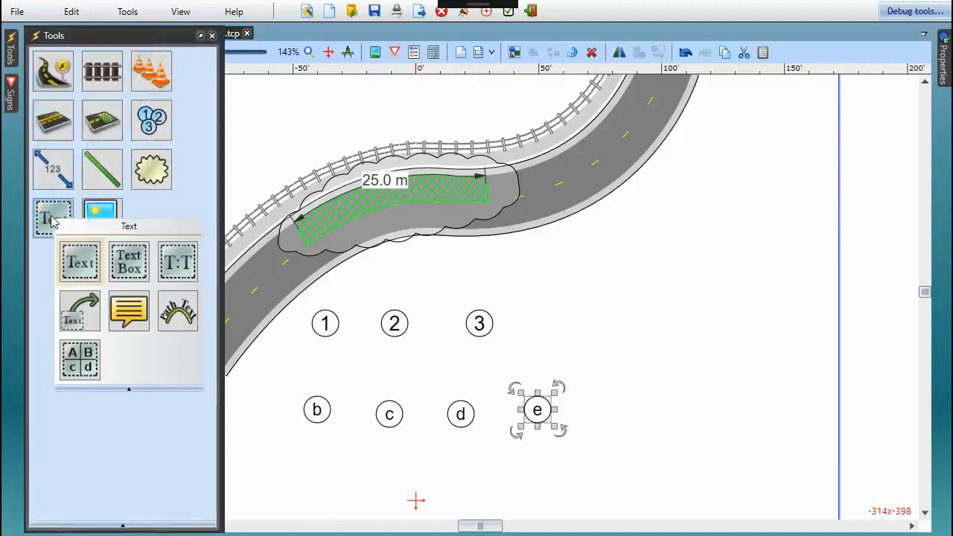
click(81, 357)
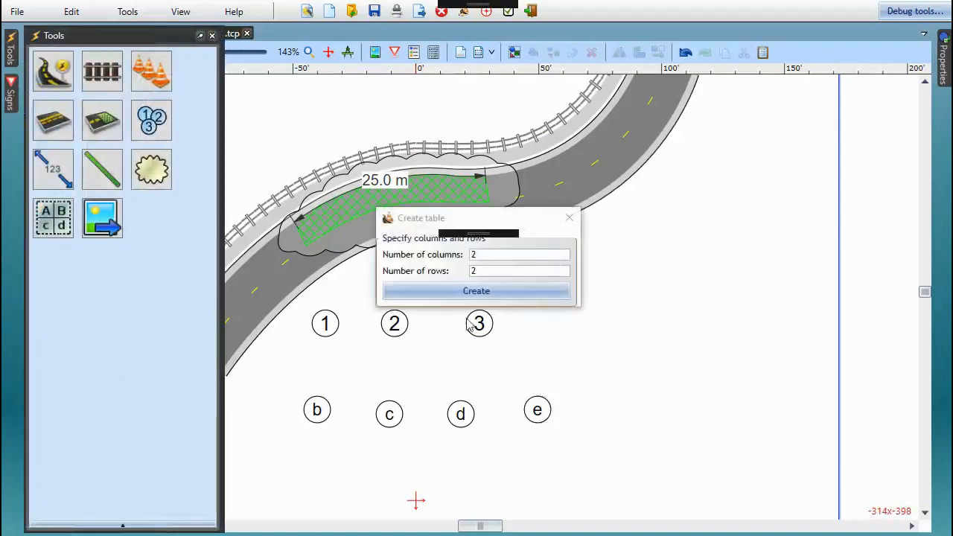
click(476, 290)
click(682, 348)
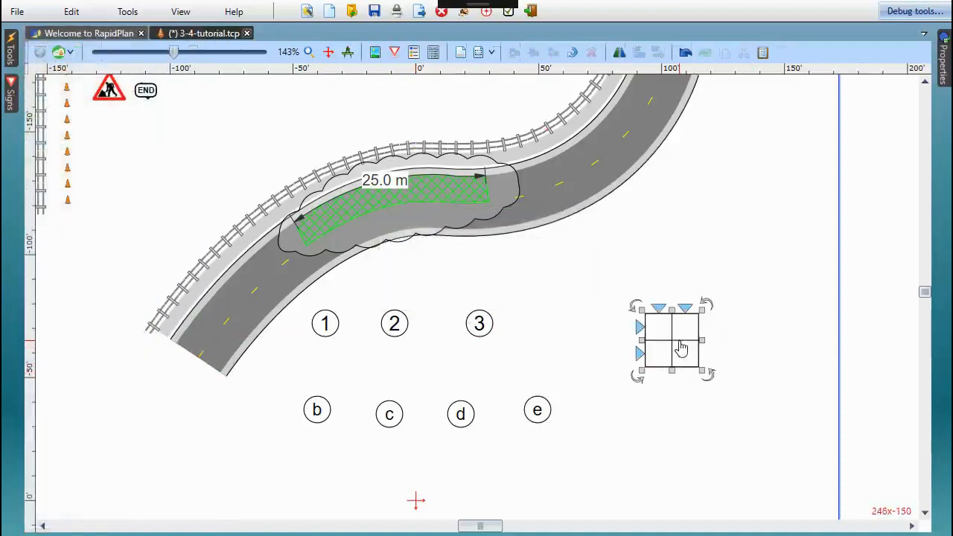
Step: Fill the table's top row with header1 and header2 and its second row with value1 and value2
double_click(653, 334)
text(he)
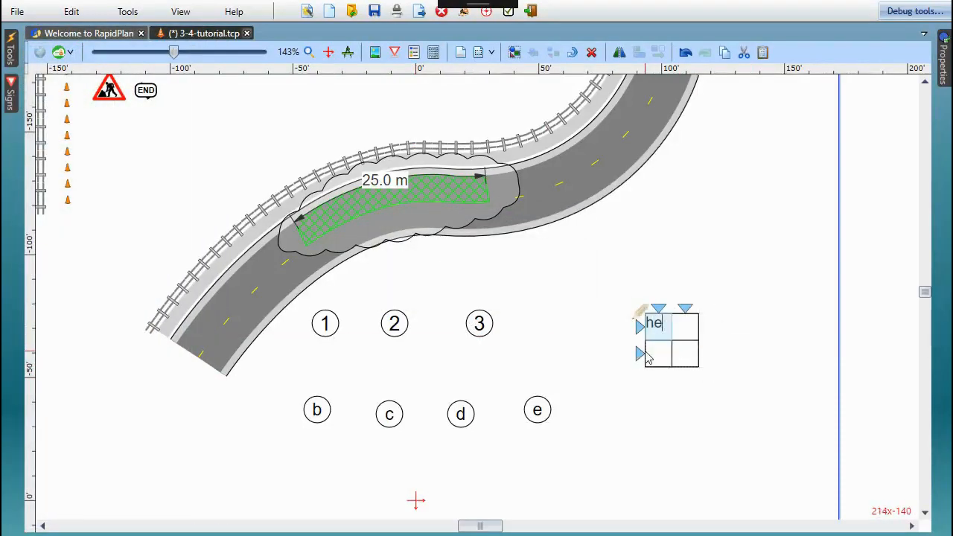
text(ader1)
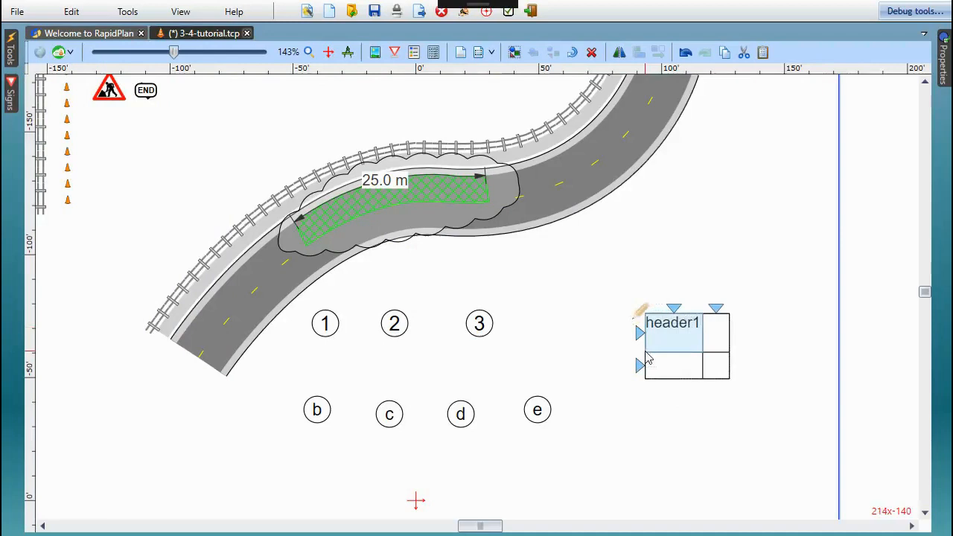
key(Tab)
text(header2)
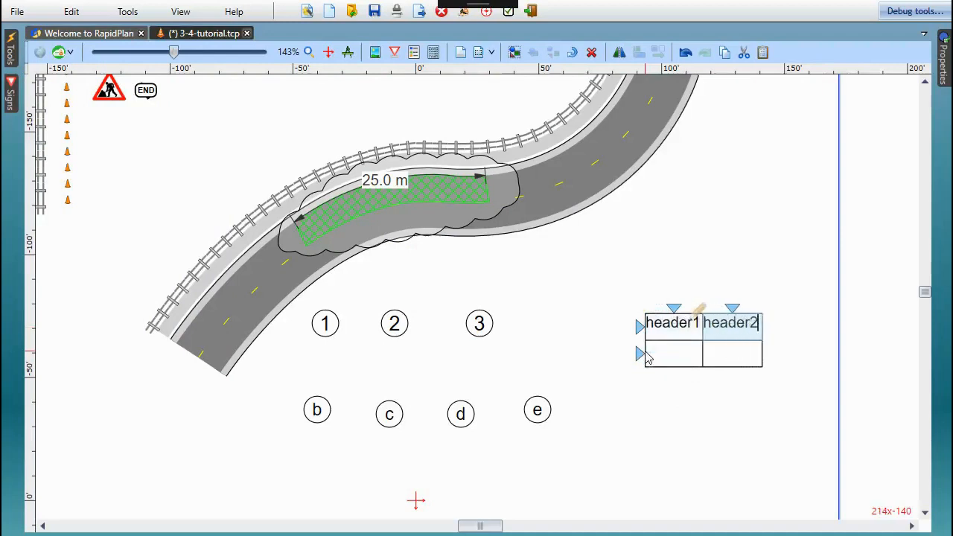
key(Tab)
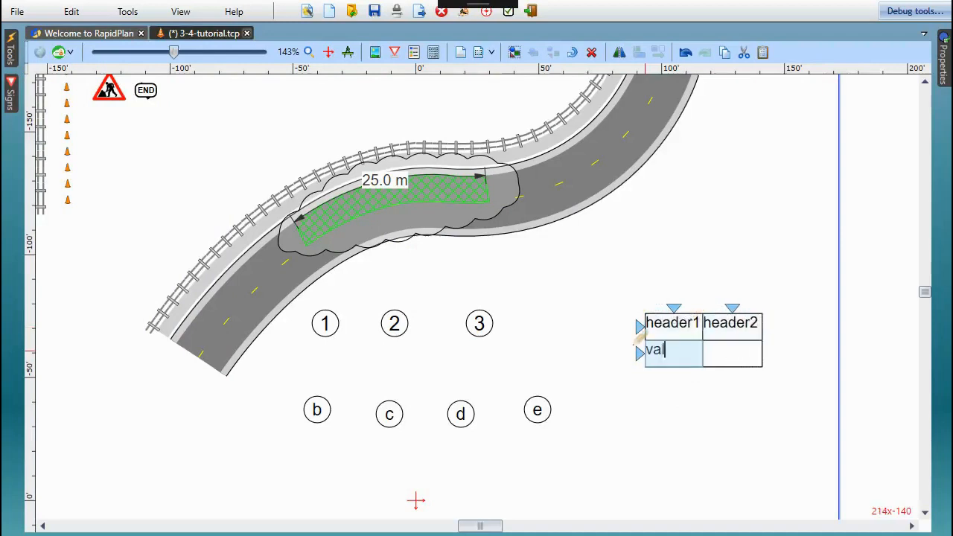
key(Tab)
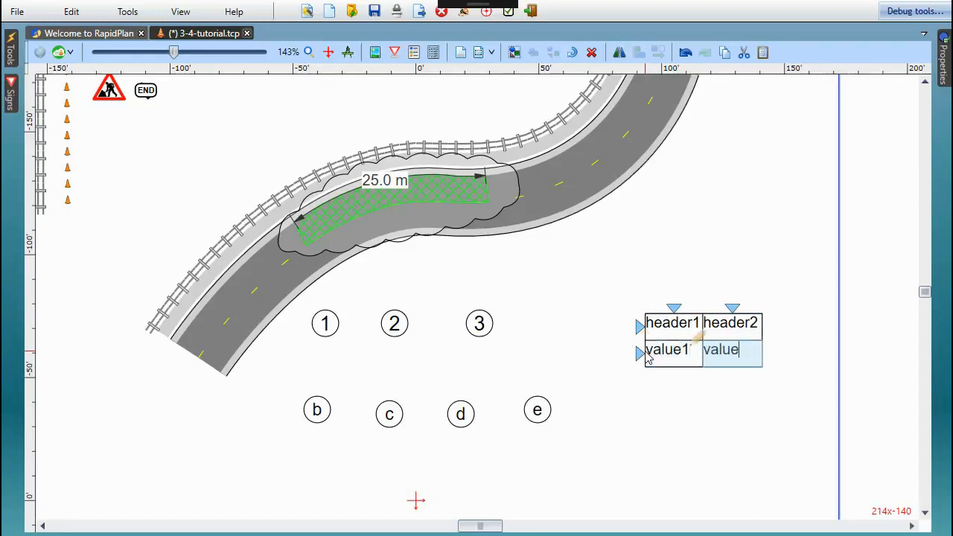
key(Escape)
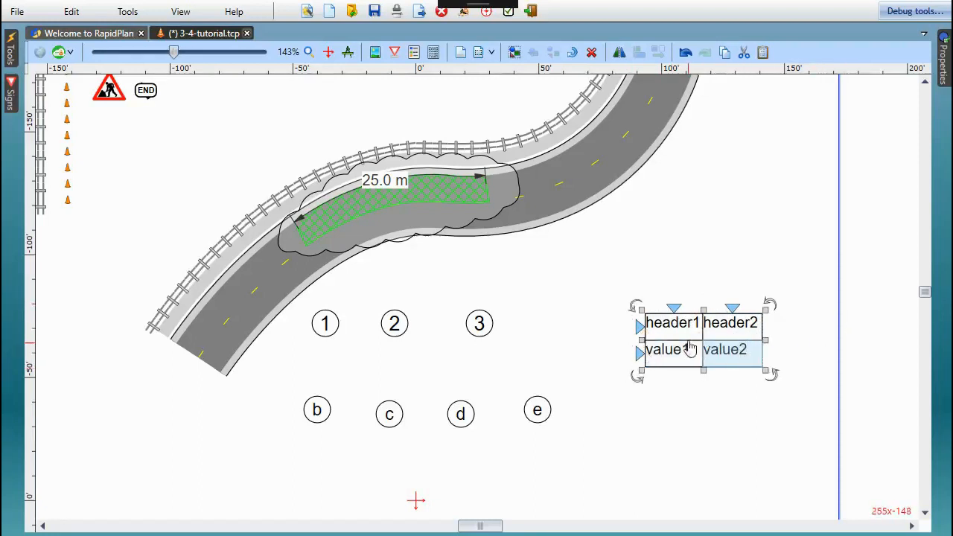
Step: Select all the table's cells and set their text padding to 5
right_click(641, 330)
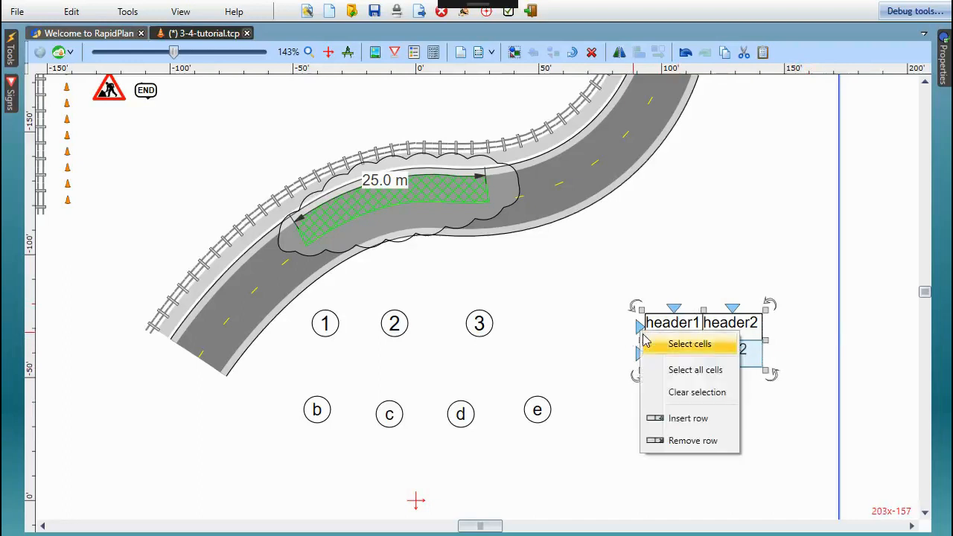
click(708, 371)
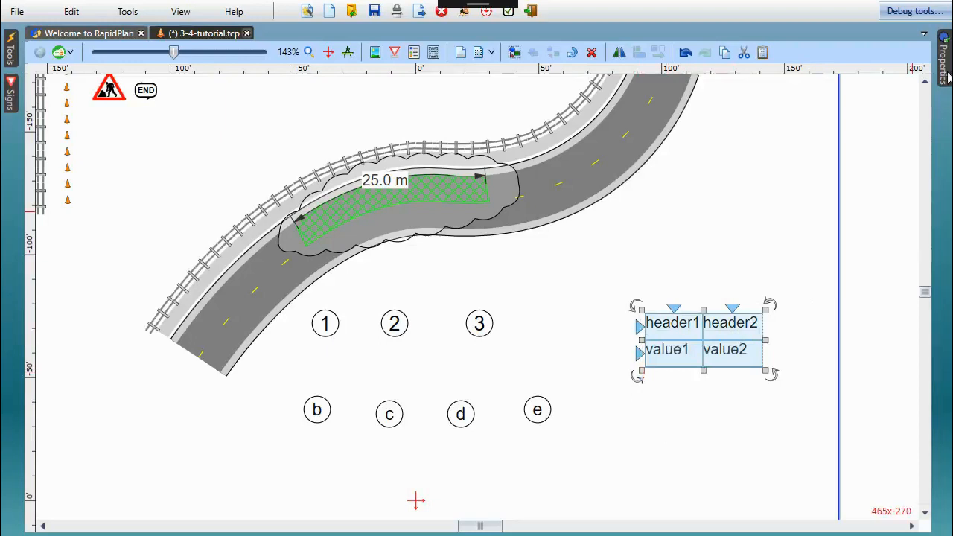
mouse_move(948, 74)
click(883, 247)
text(5)
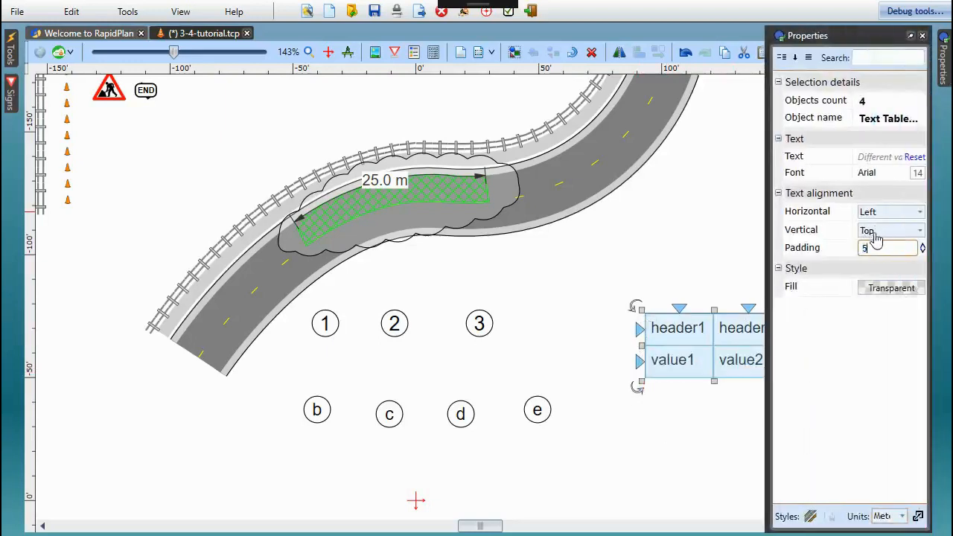
Step: Center the text of all the table's cells horizontally and vertically, and move the table up and closer to the stamps
scroll(883, 216, down, 2)
scroll(883, 233, down, 1)
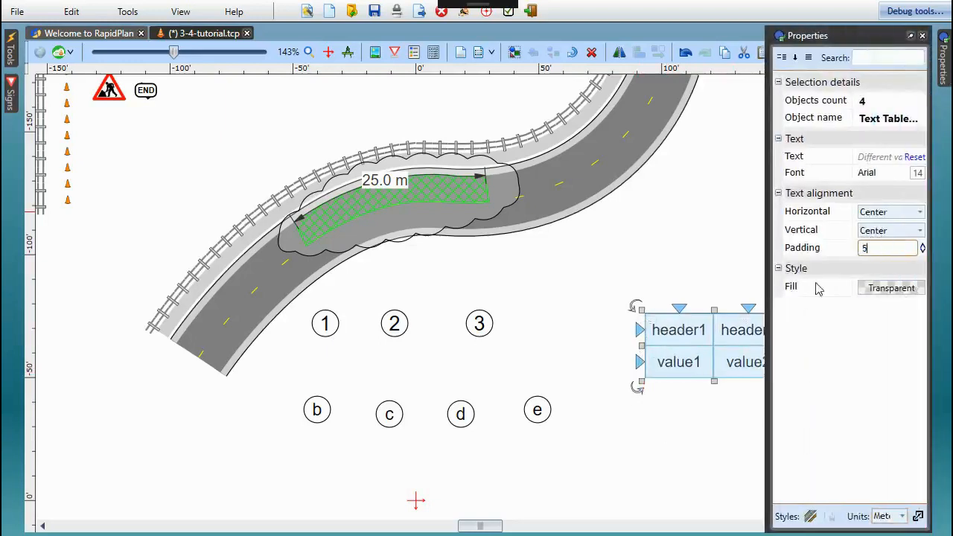
click(706, 256)
drag(726, 326, 693, 303)
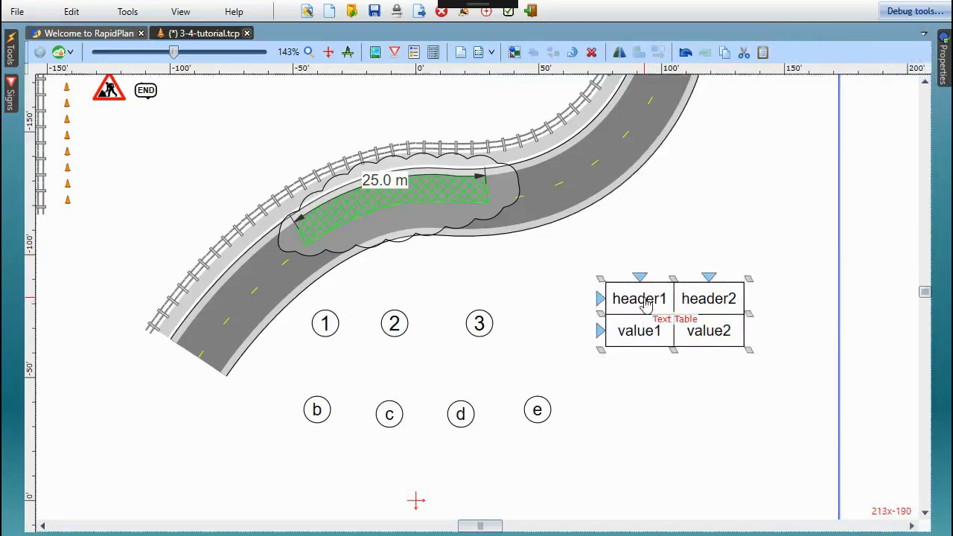
Step: Select the text table's four cells one after another, going around from header1 to header2
click(654, 310)
click(654, 334)
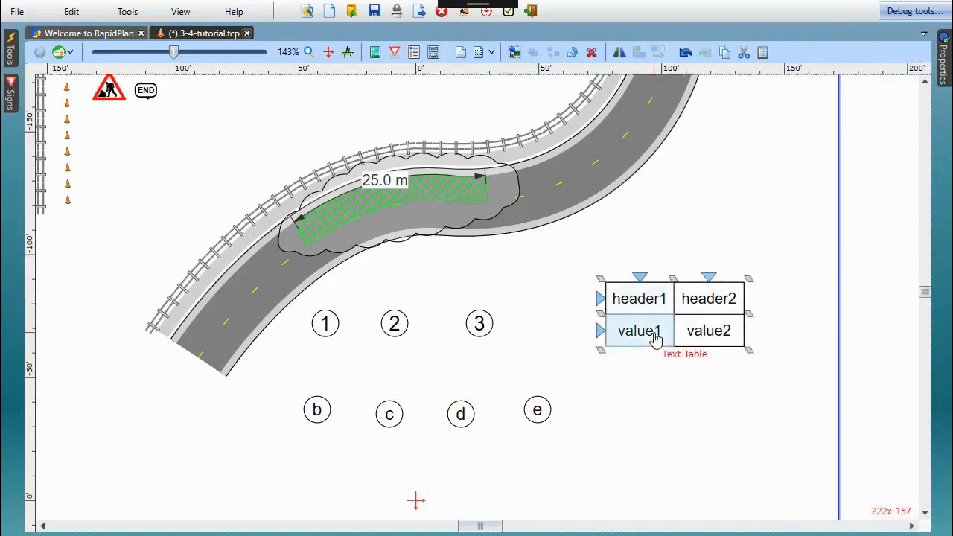
click(700, 337)
click(706, 304)
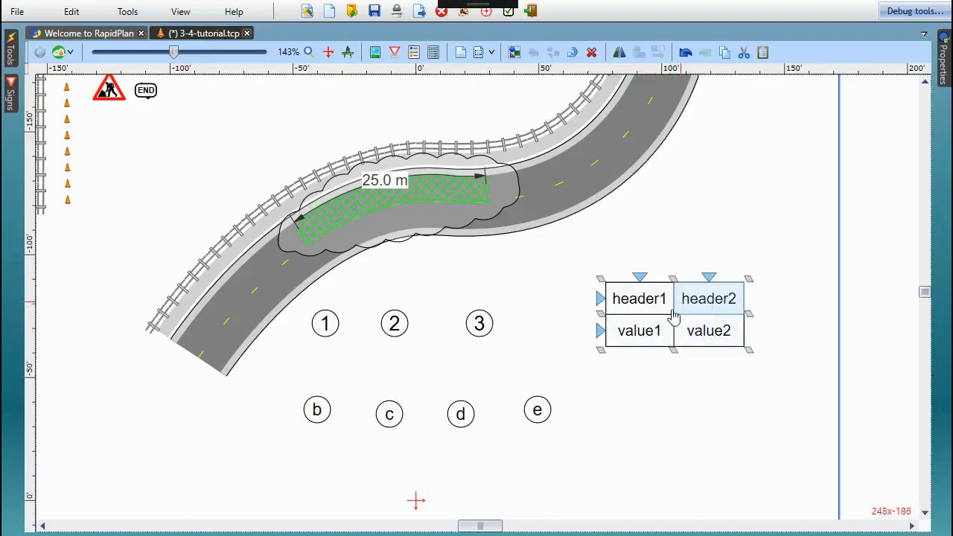
Step: Make the text of the table's header row bold and shift the table slightly up and to the left
double_click(600, 299)
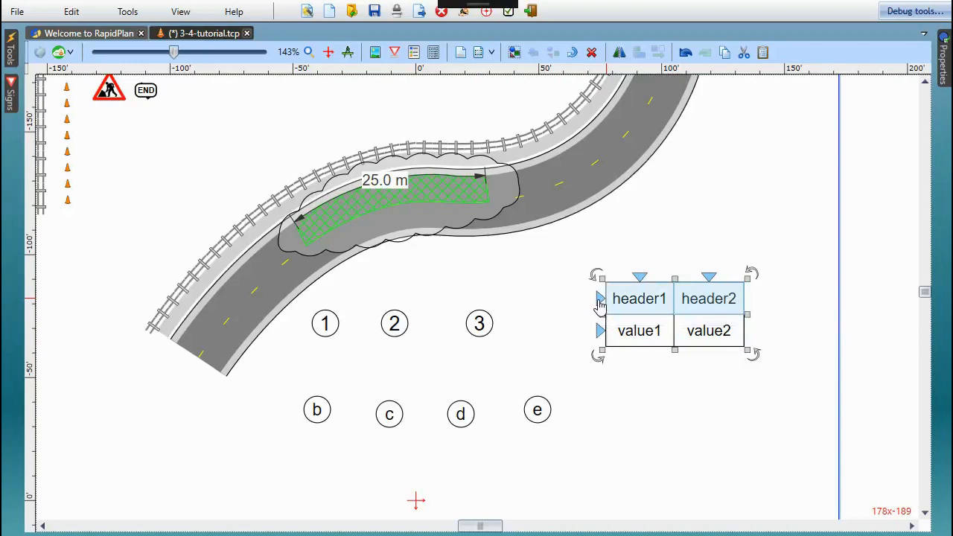
right_click(601, 301)
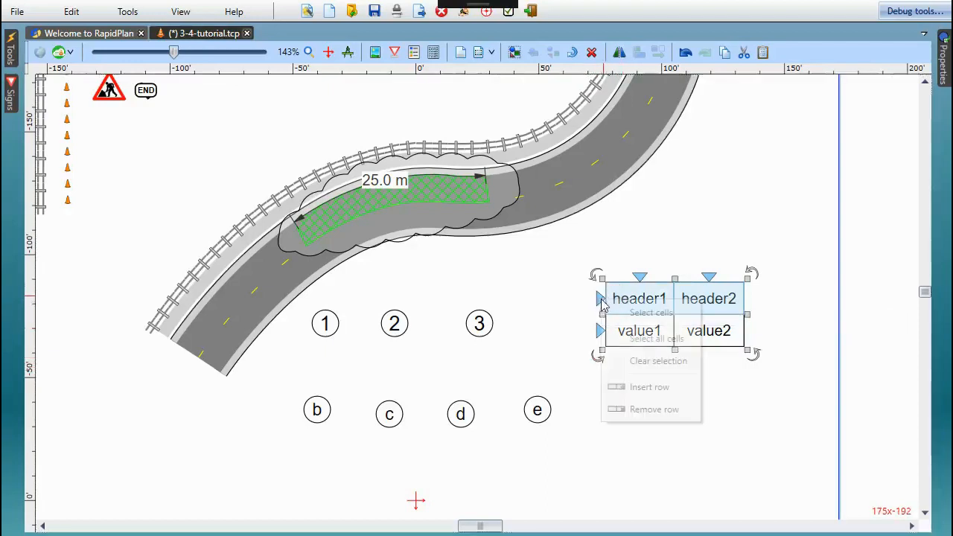
key(Escape)
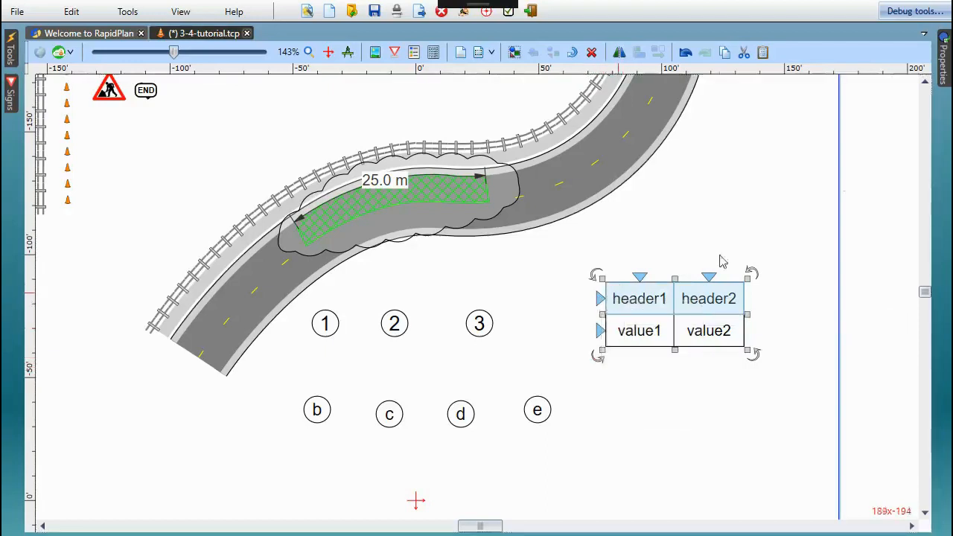
click(944, 71)
click(883, 176)
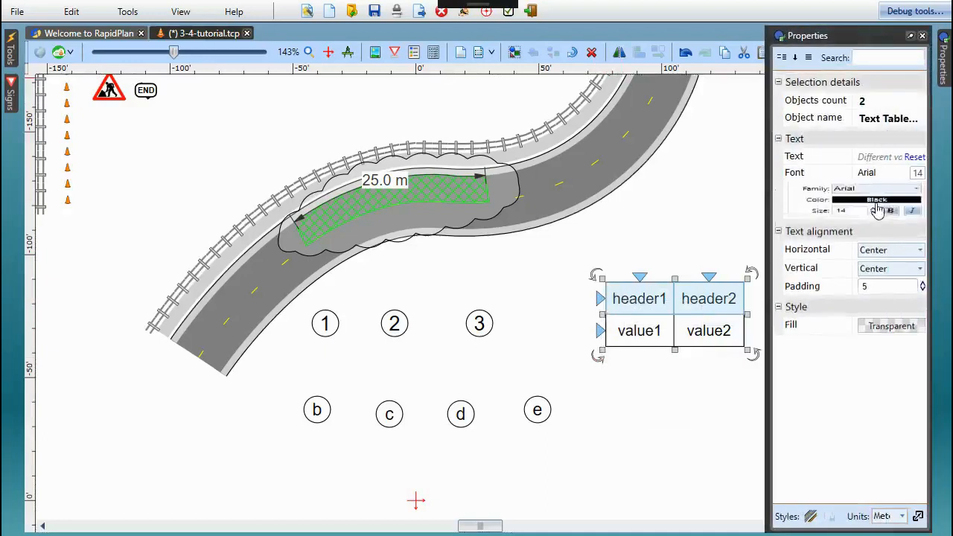
click(890, 233)
key(Escape)
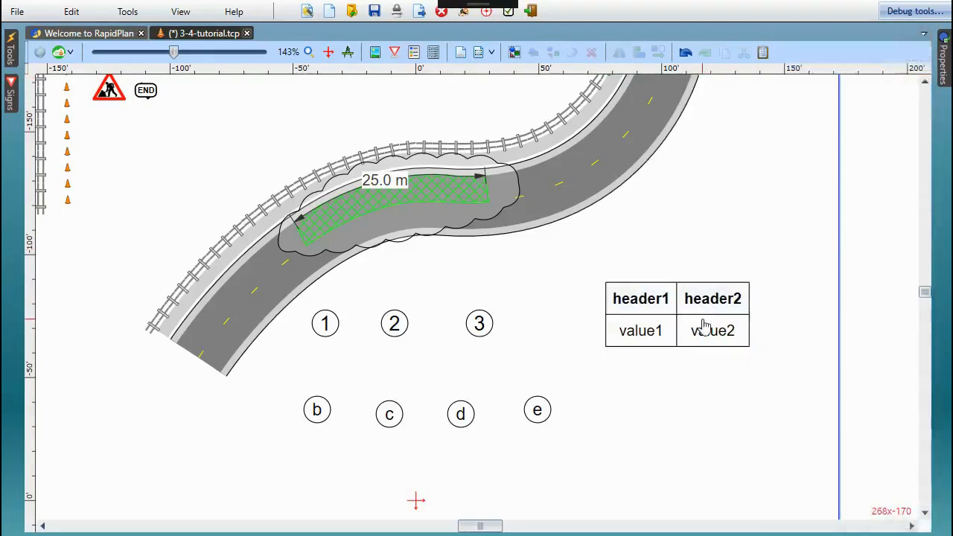
drag(703, 321, 673, 312)
key(Escape)
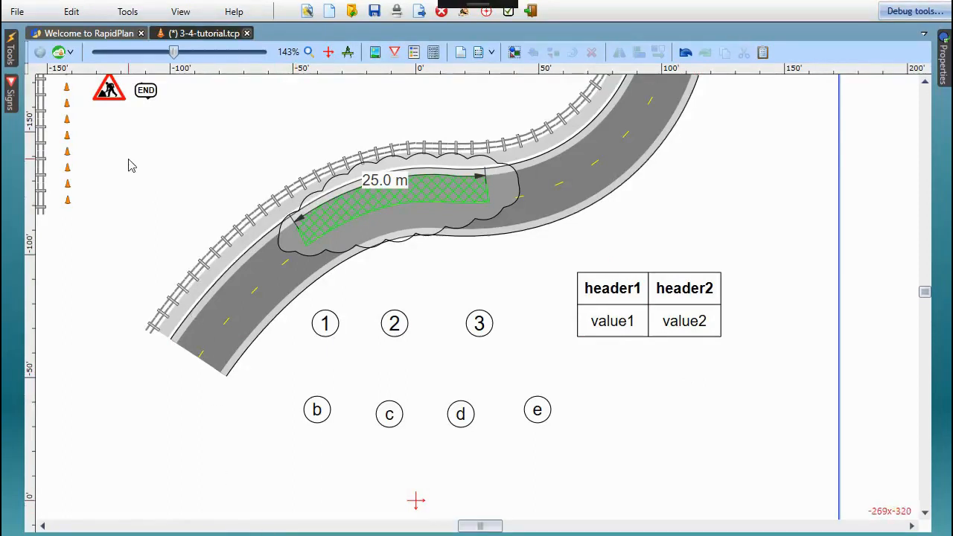
Step: Open Batch Export, fit its window to the screen and load the saved plans A71 to A97 into the export list
click(20, 11)
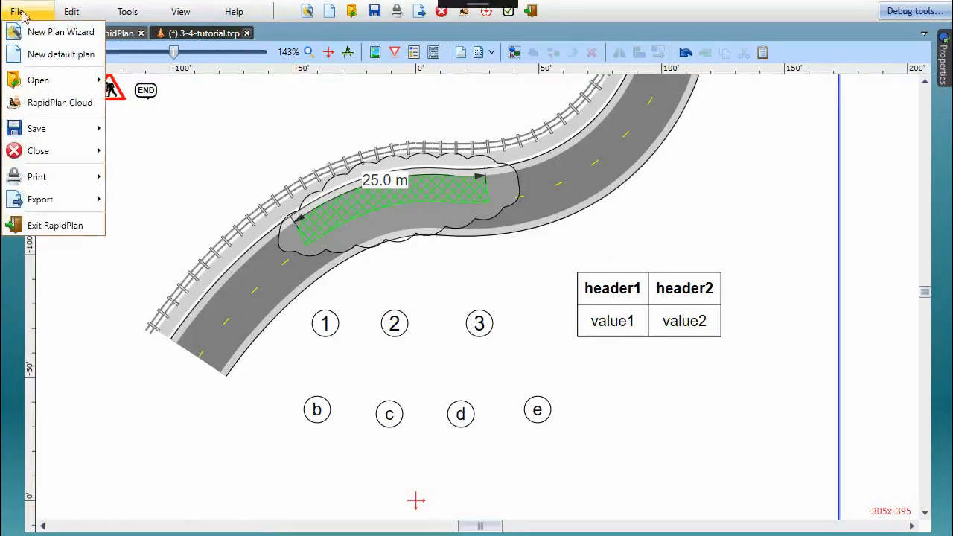
mouse_move(74, 200)
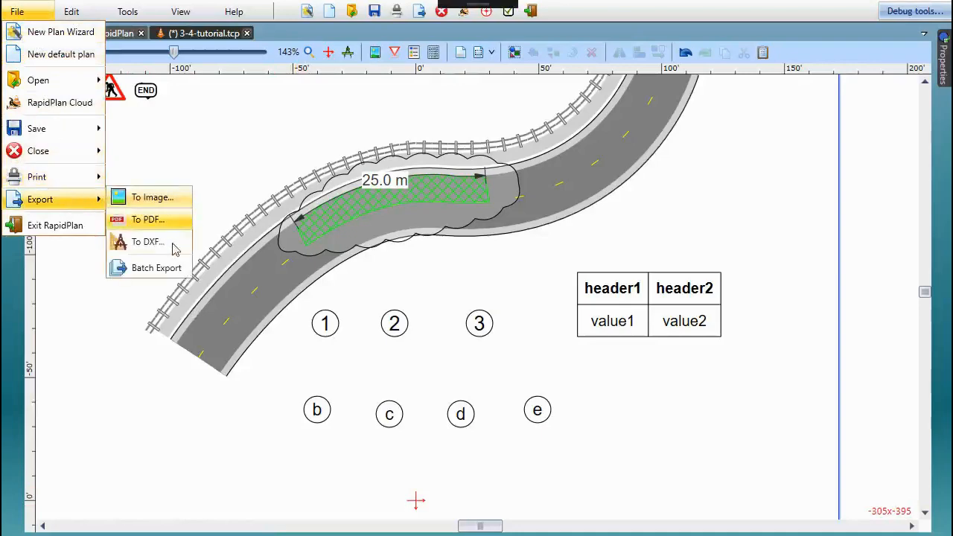
click(166, 271)
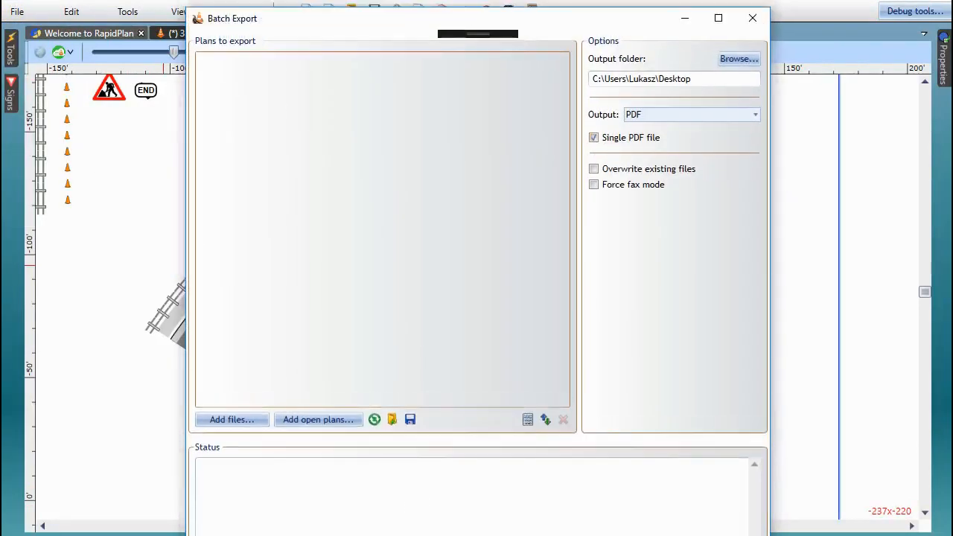
drag(356, 535, 356, 529)
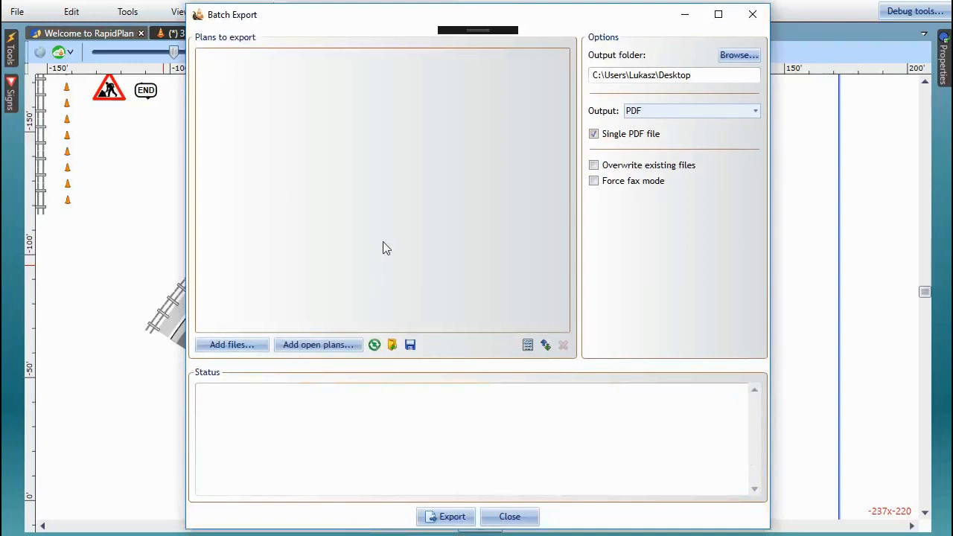
click(375, 344)
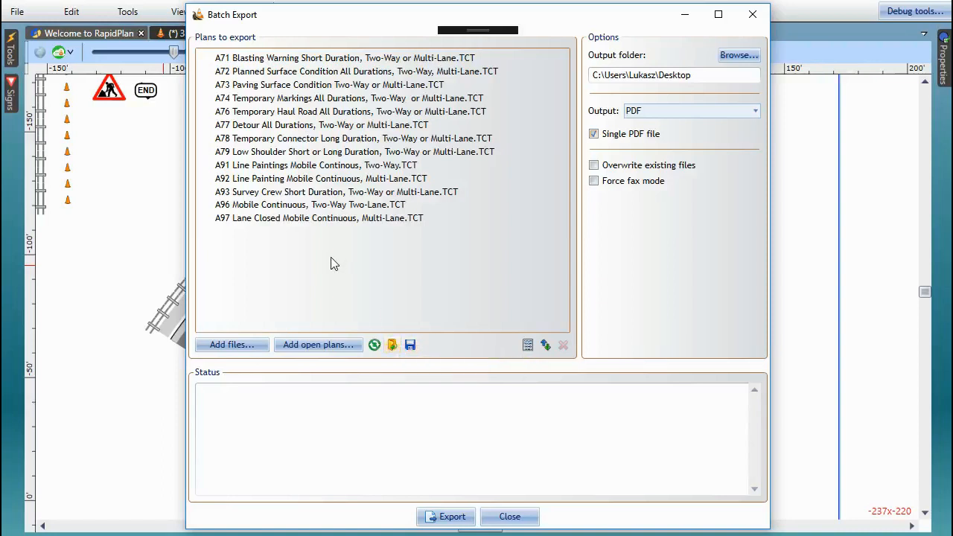
Step: Move the A97 Lane Closed Mobile Continuous, Multi-Lane.TCT plan to the head of the export list and close Batch Export
click(330, 219)
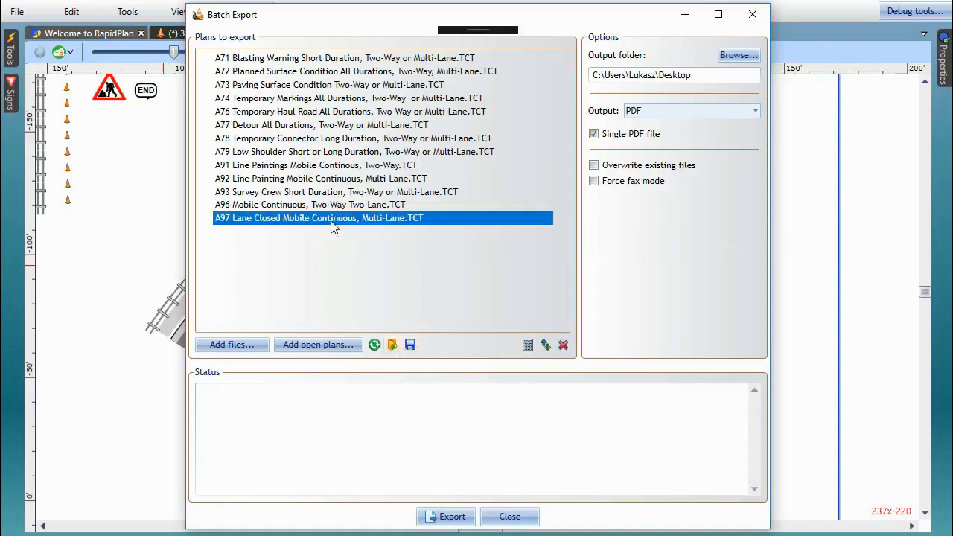
drag(332, 218, 333, 64)
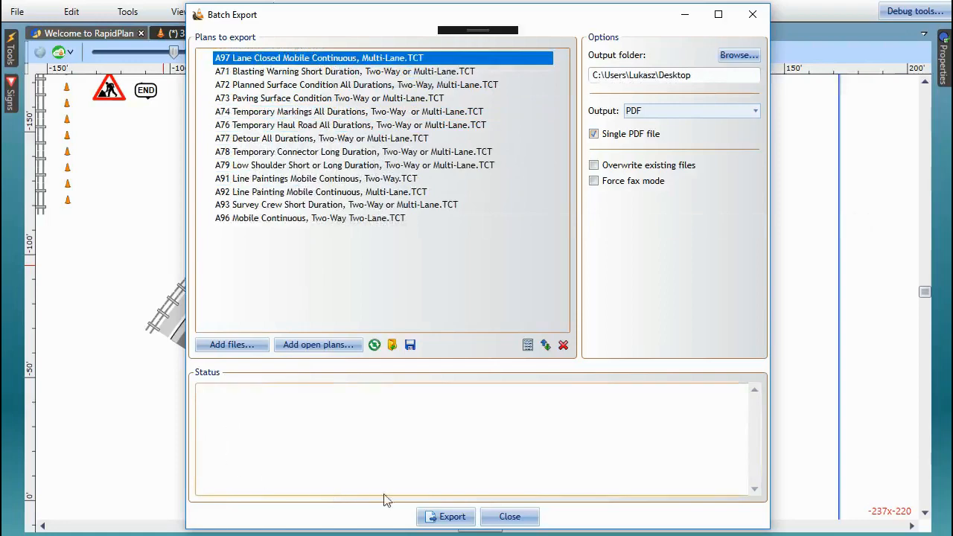
click(509, 517)
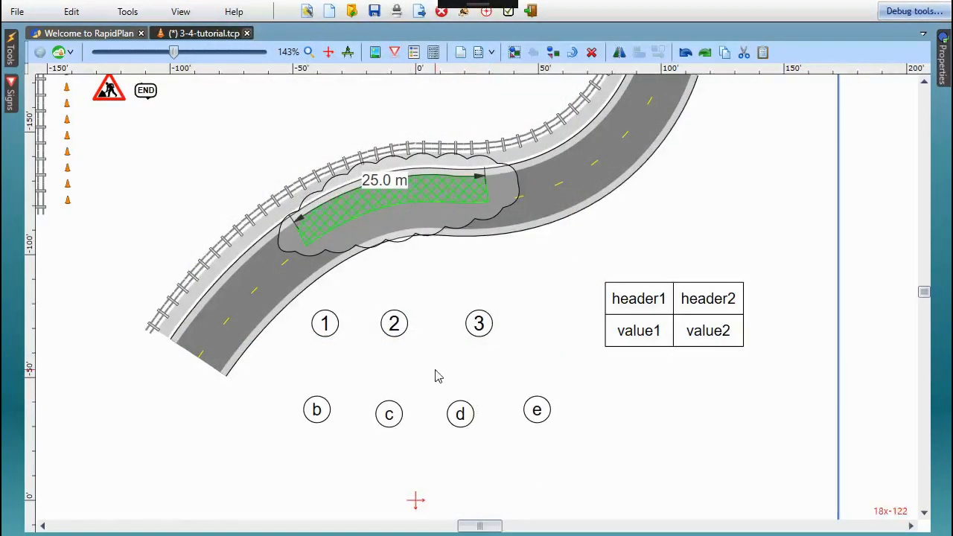
Step: Bring the multi-message sign and manifest in print region 4 into view and keep the sign's properties permanently displayed
scroll(457, 357, down, 3)
scroll(653, 360, up, 2)
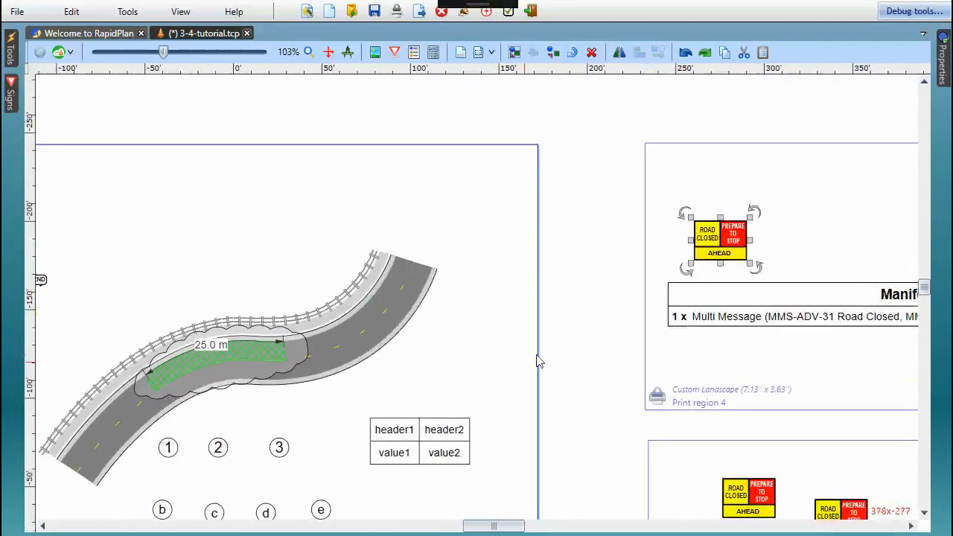
middle_drag(668, 365, 232, 347)
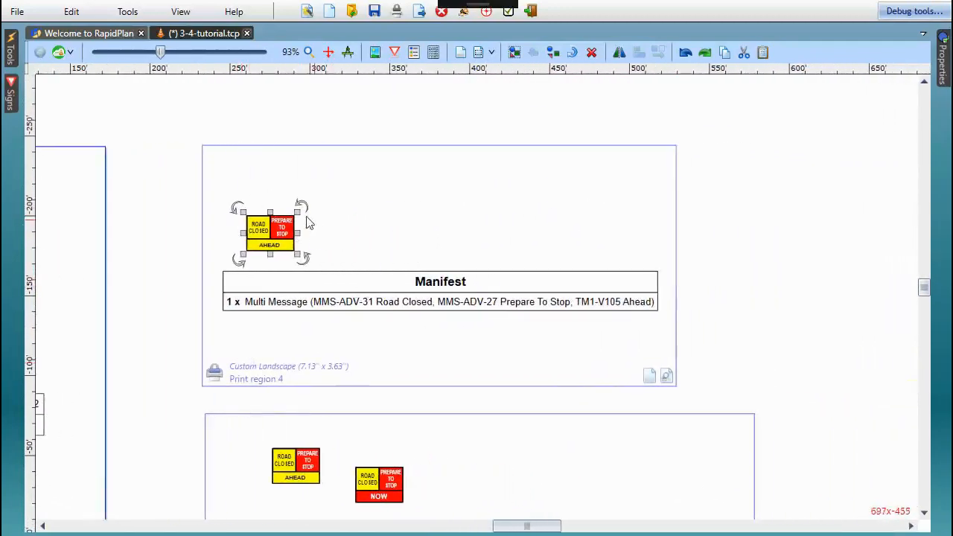
mouse_move(945, 68)
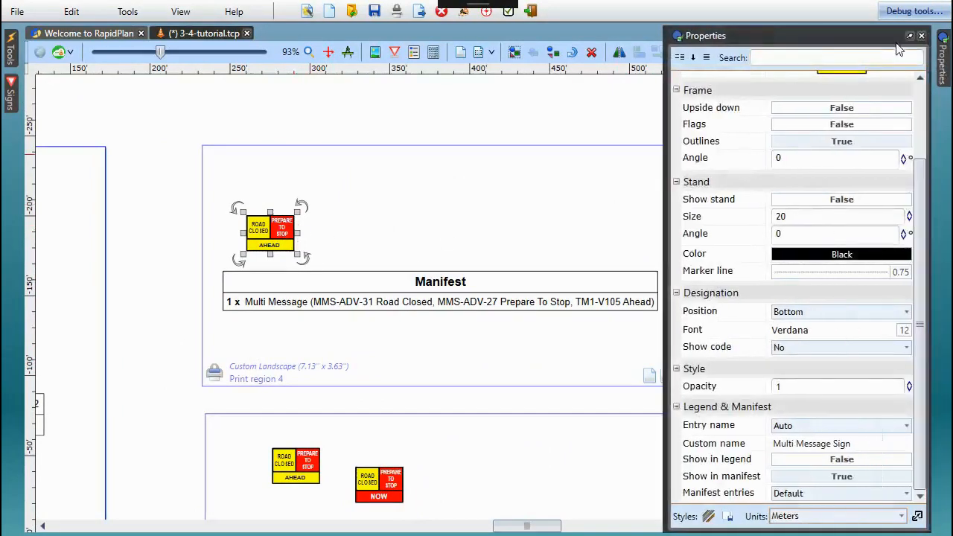
click(910, 33)
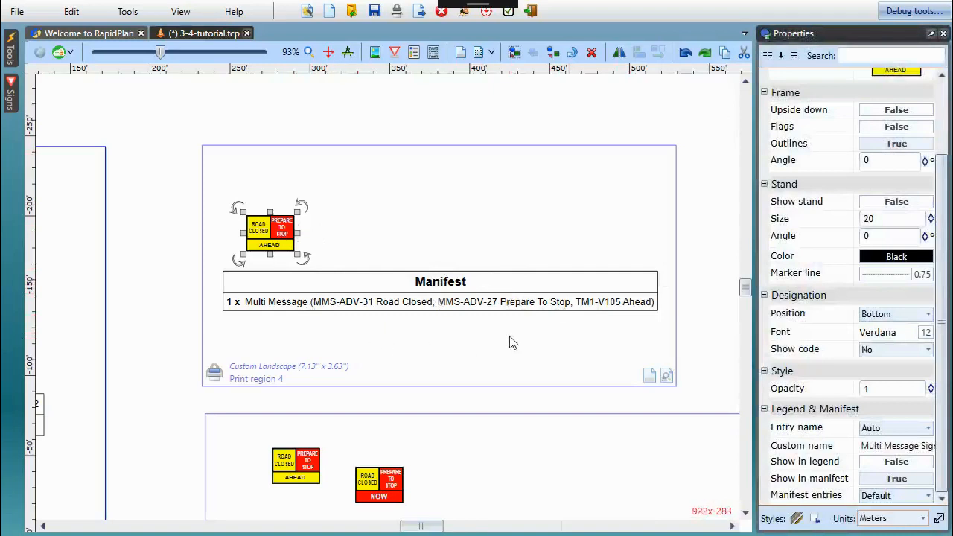
Step: Switch the multi-message sign's manifest entries to Panels and finally to Panels & frame, and deselect the sign
scroll(493, 290, up, 1)
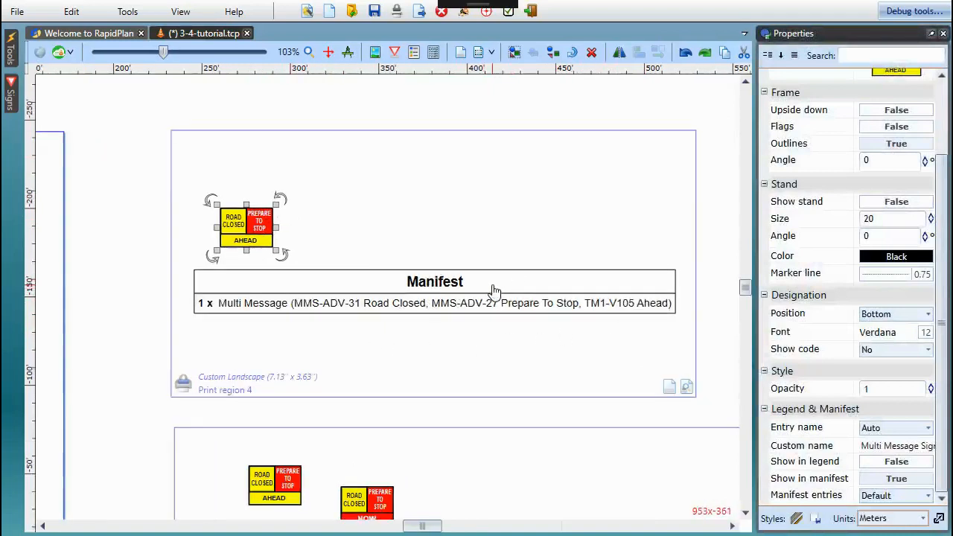
scroll(493, 290, up, 2)
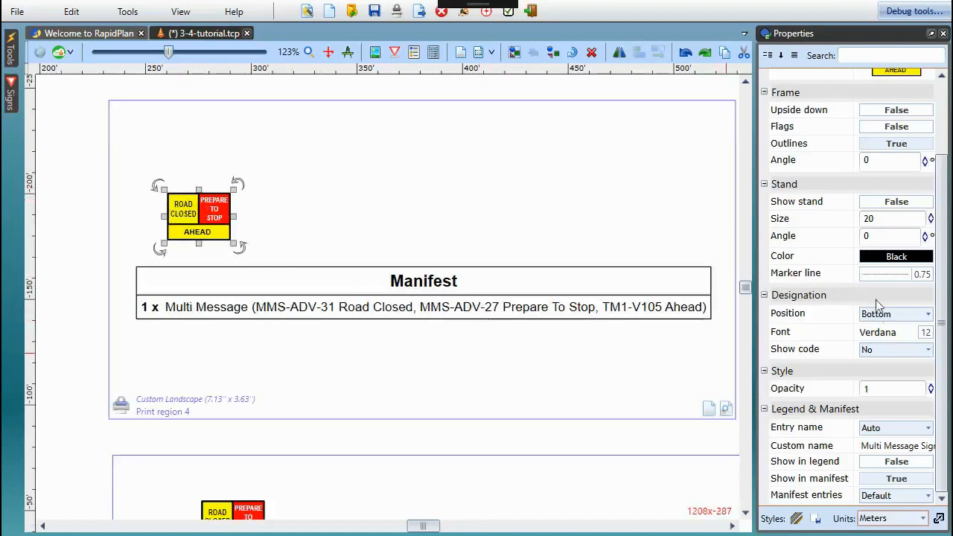
scroll(816, 382, up, 3)
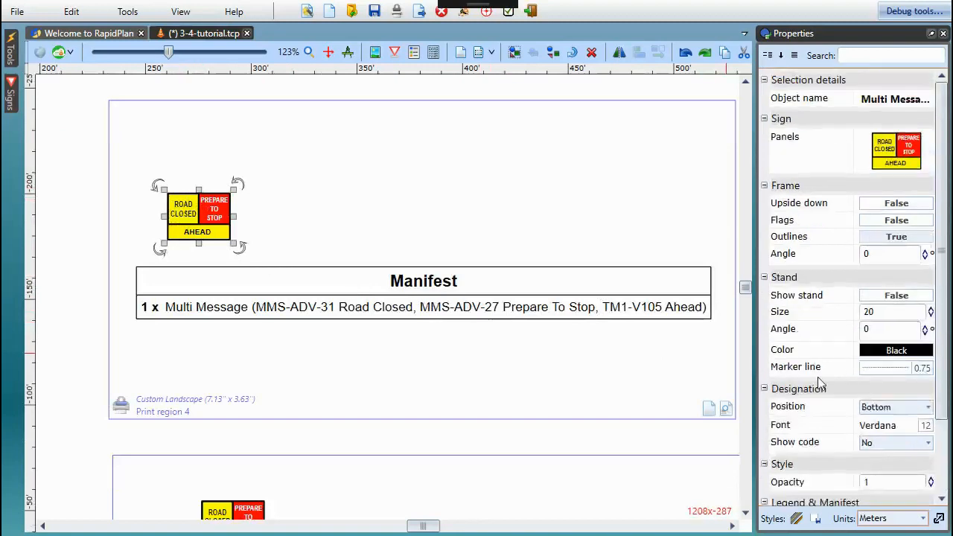
scroll(816, 381, down, 3)
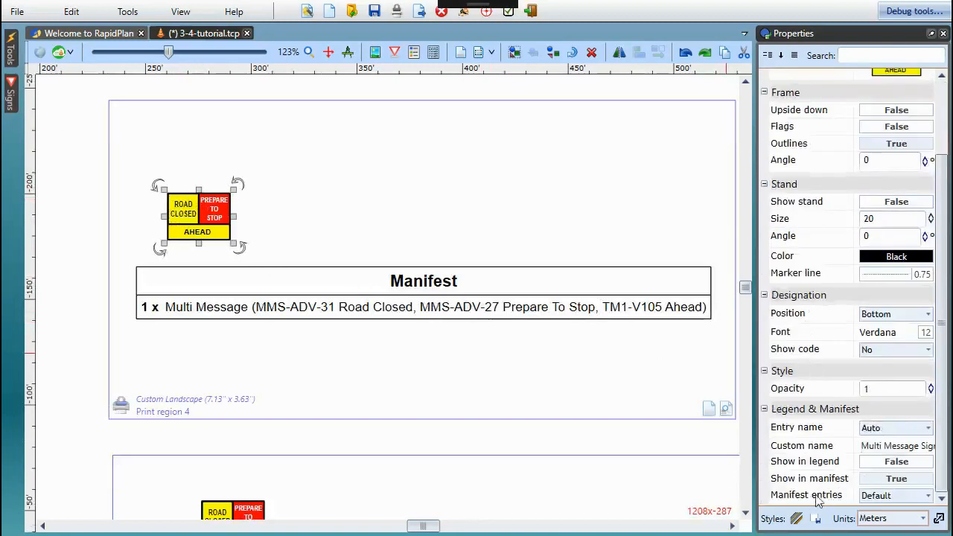
click(903, 497)
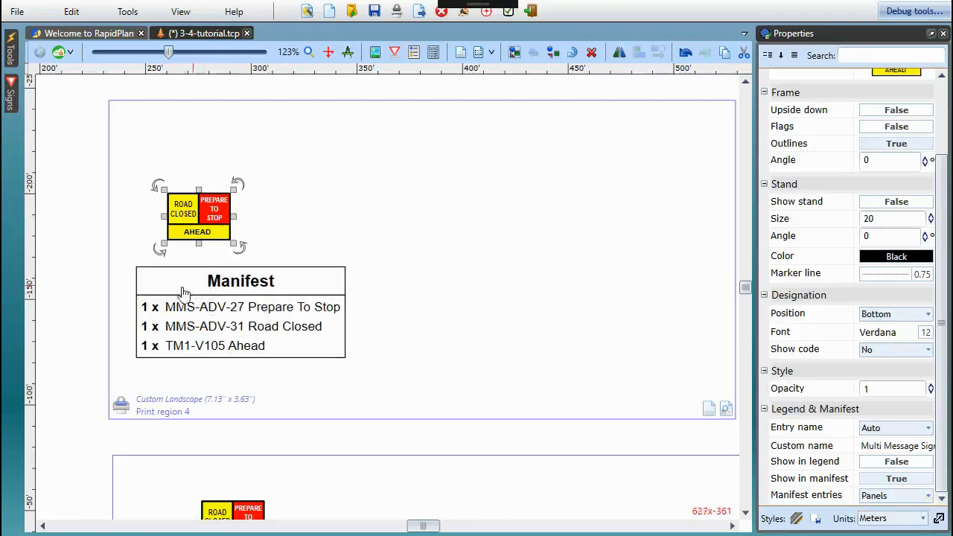
click(886, 497)
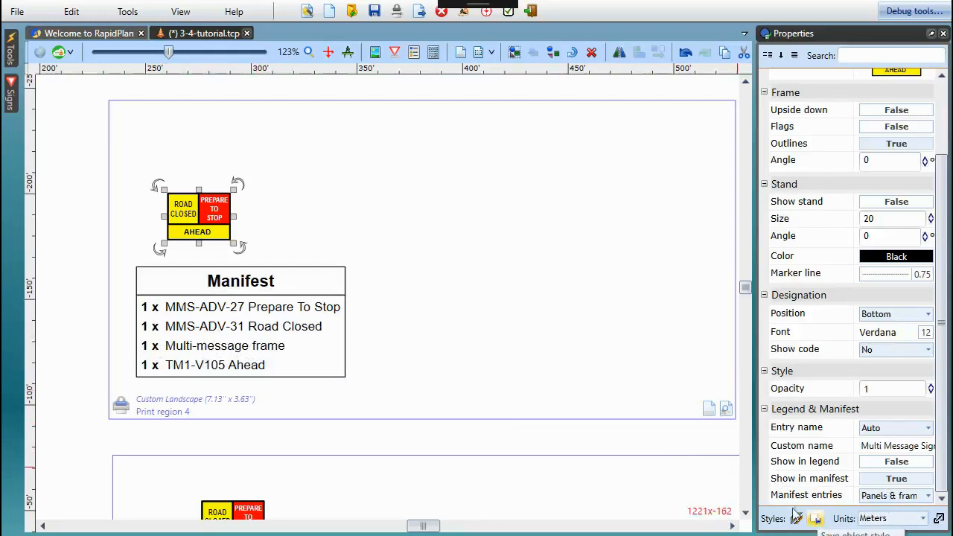
click(453, 356)
Step: Enlarge print region 3 below its manifest and to the left, to about 8.71 by 4.43 inches
scroll(454, 354, down, 5)
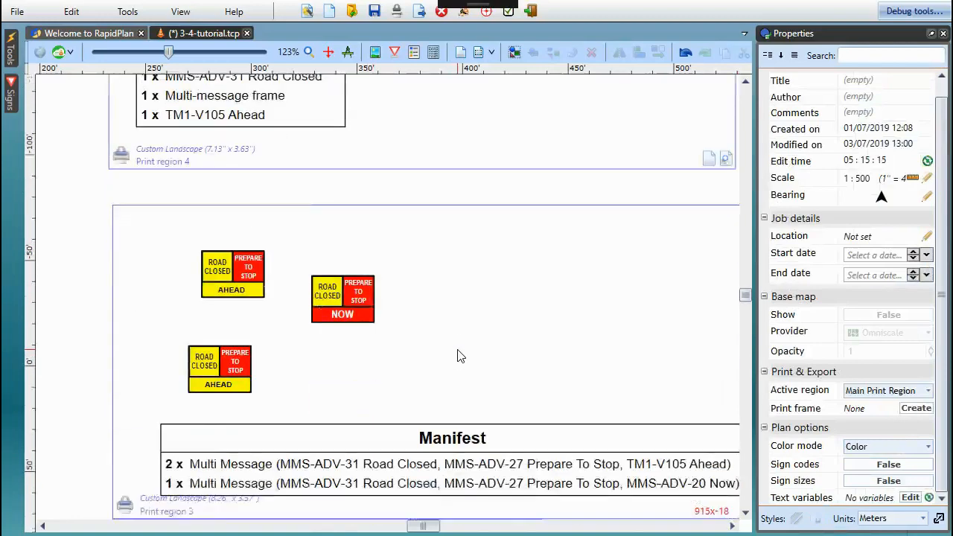
ctrl+scroll(457, 350, down, 3)
middle_drag(508, 432, 413, 335)
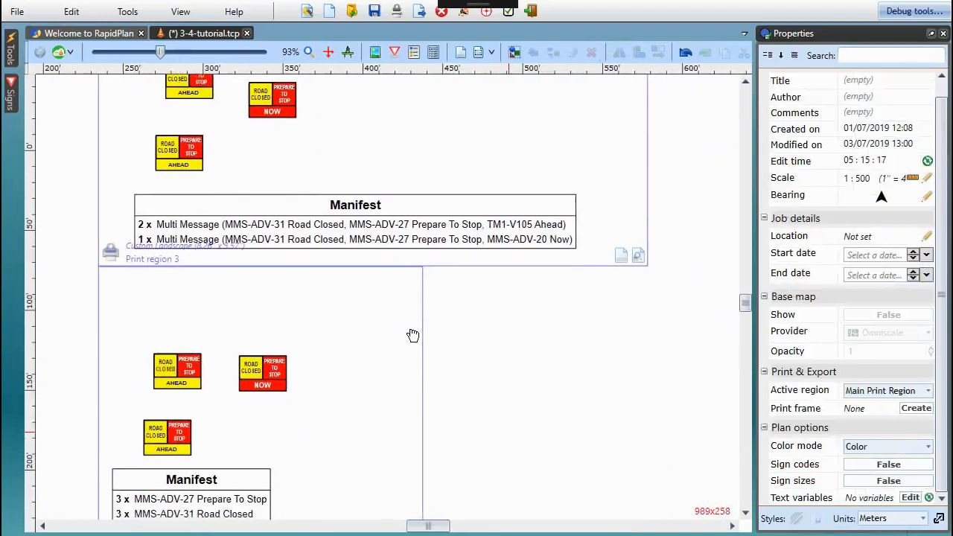
ctrl+scroll(413, 336, down, 1)
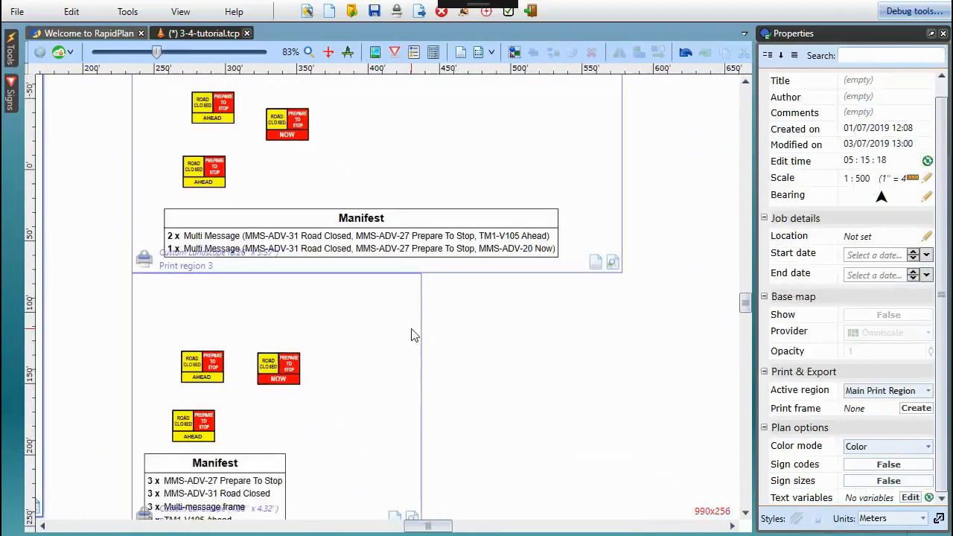
click(146, 269)
drag(132, 273, 105, 324)
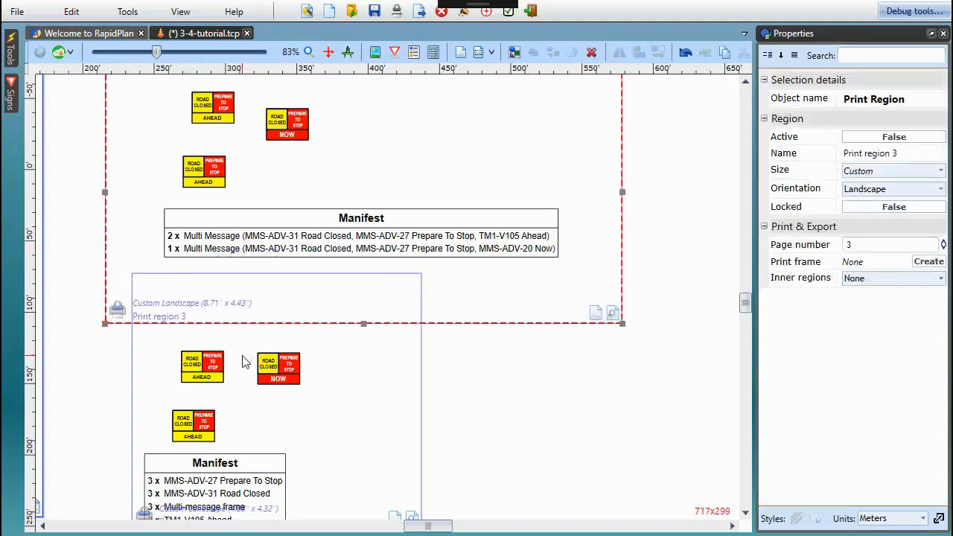
Step: Enlarge print region 2 around its signs and manifest to about 5.46 by 4.82 inches
scroll(246, 363, down, 1)
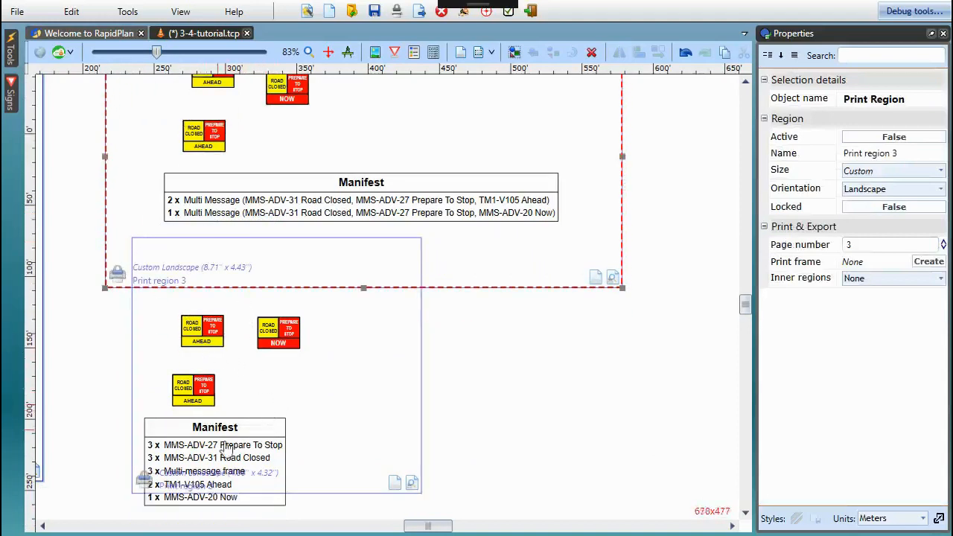
click(148, 485)
click(147, 485)
drag(130, 494, 98, 527)
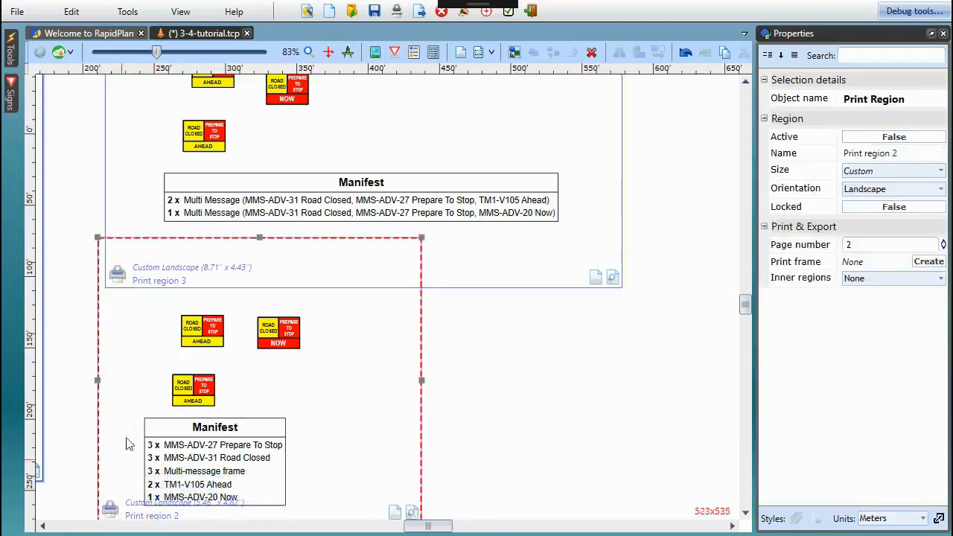
scroll(265, 410, down, 1)
scroll(274, 409, up, 1)
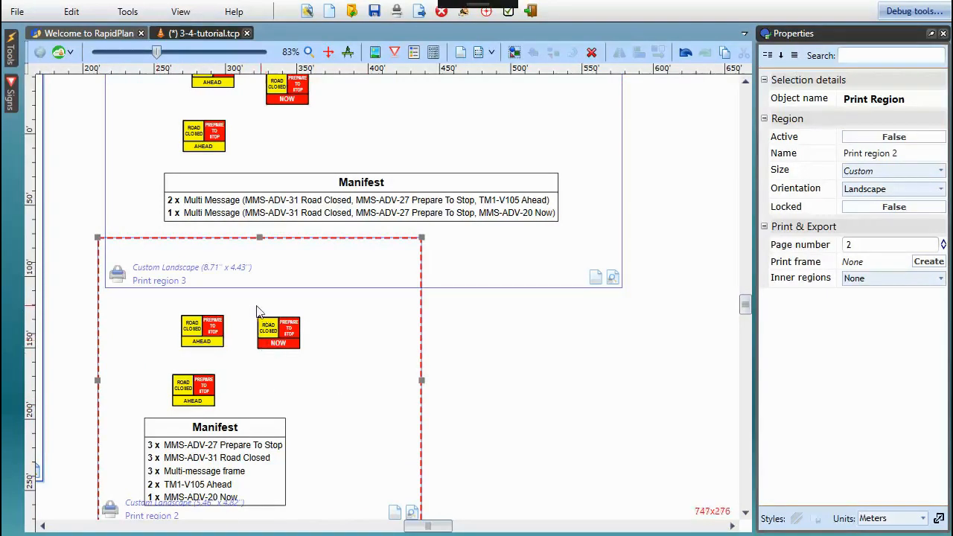
Step: Look through the RapidPlan 3.4 news on the Welcome to RapidPlan page down to the "And much more..." box
click(96, 35)
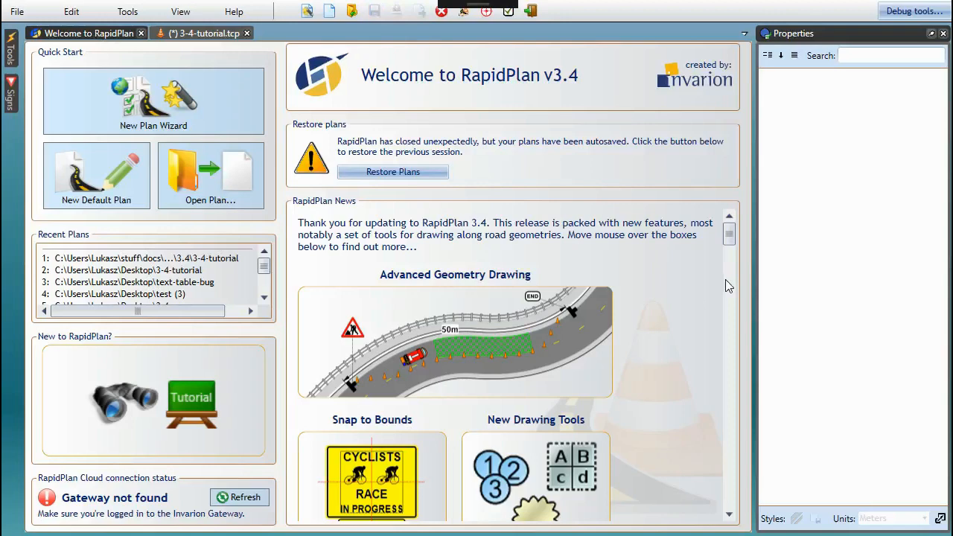
scroll(725, 279, down, 2)
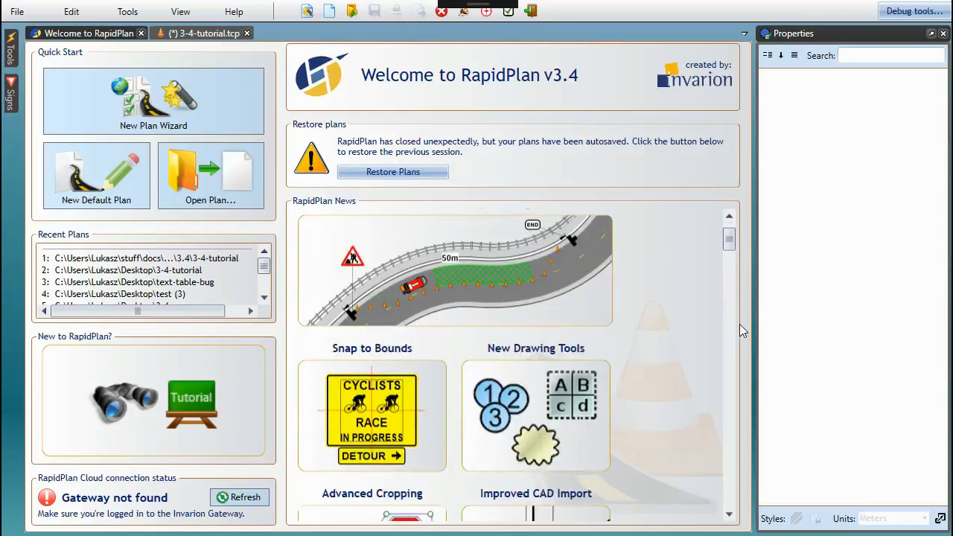
scroll(735, 359, down, 14)
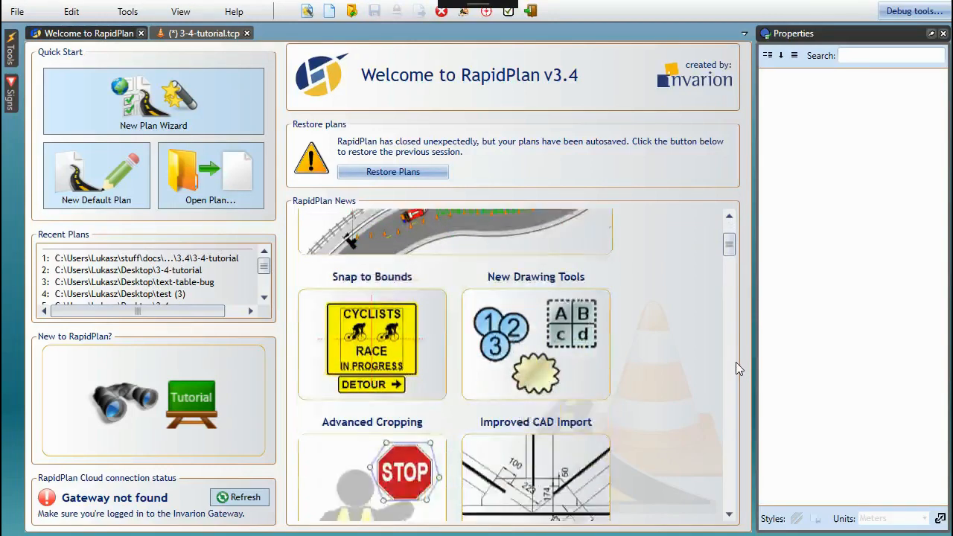
mouse_move(386, 329)
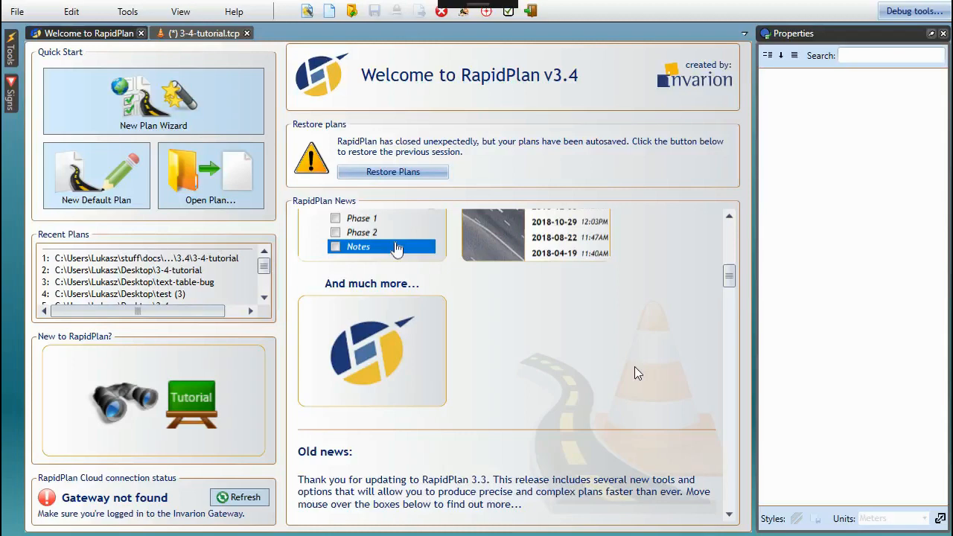
mouse_move(324, 395)
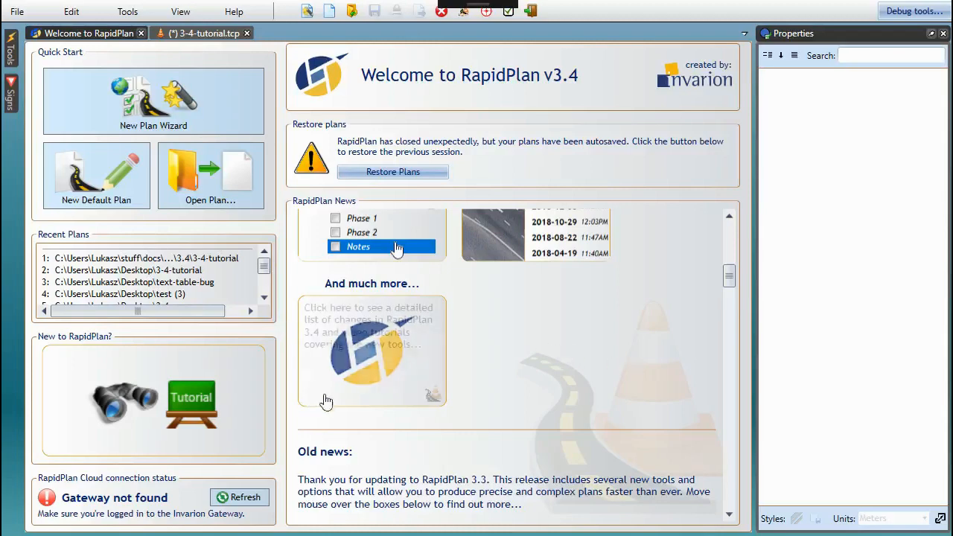